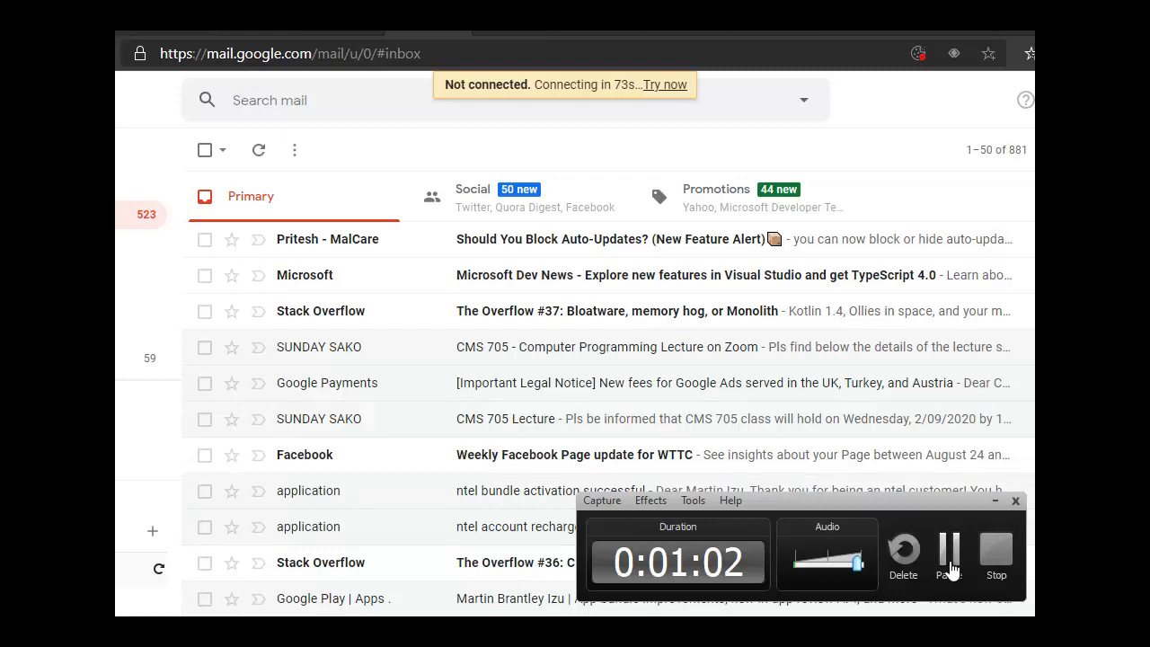
pyautogui.click(951, 568)
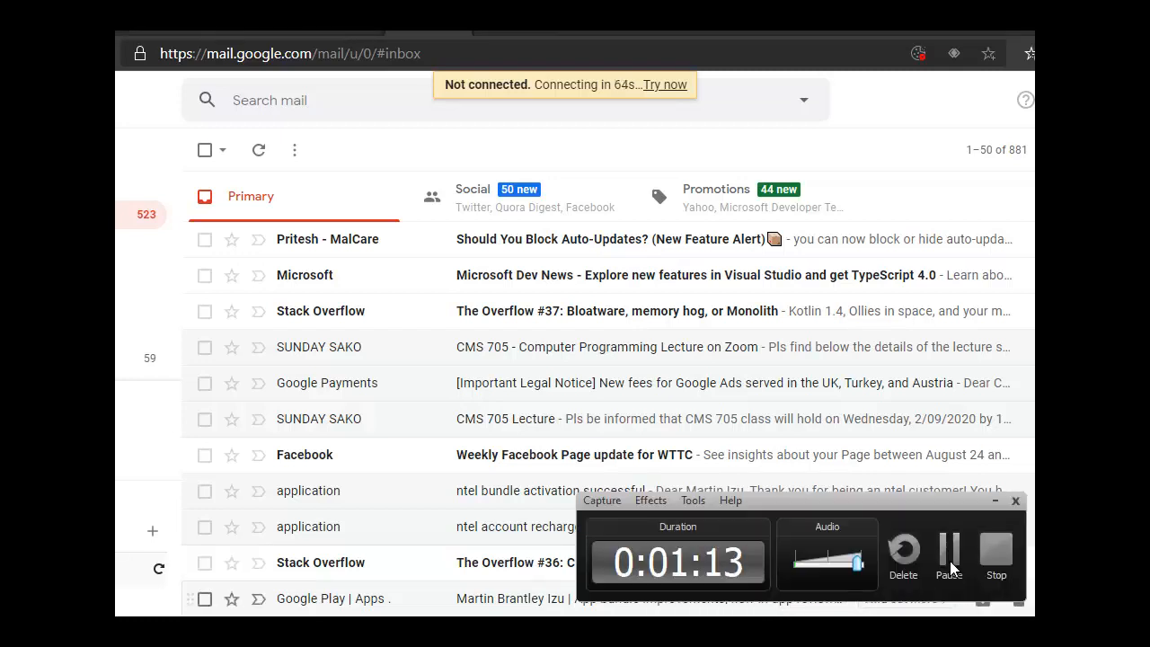
pyautogui.click(949, 560)
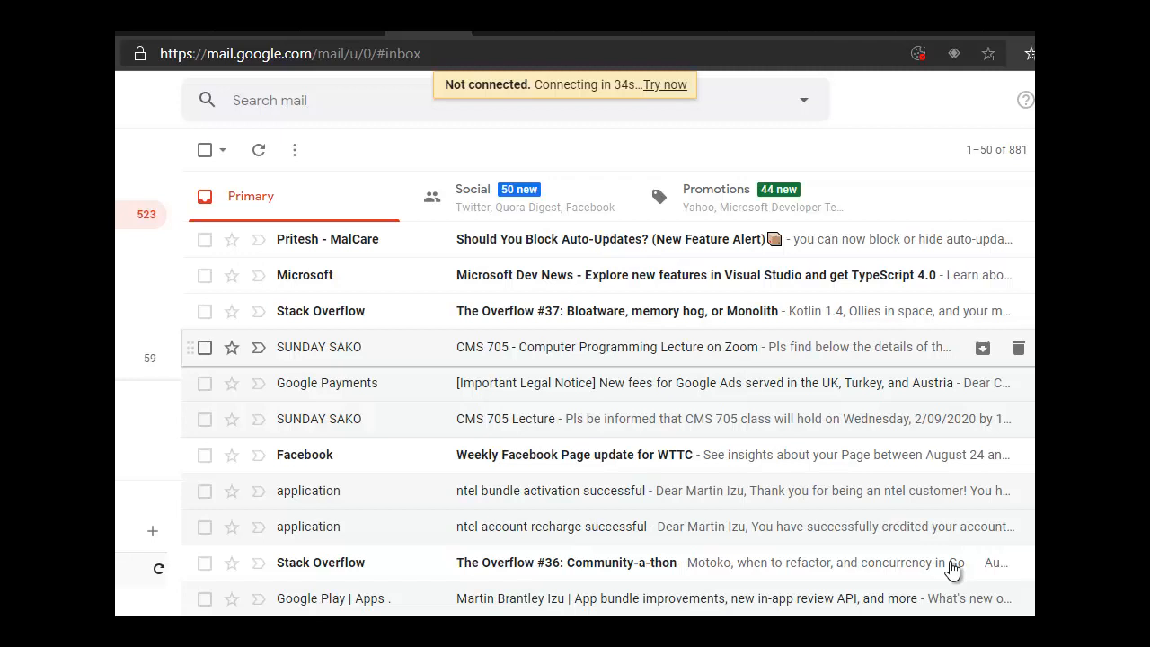
# - Look through the CMS 705 lecture e-mails in the inbox for the Anaconda installation instructions
pyautogui.click(953, 570)
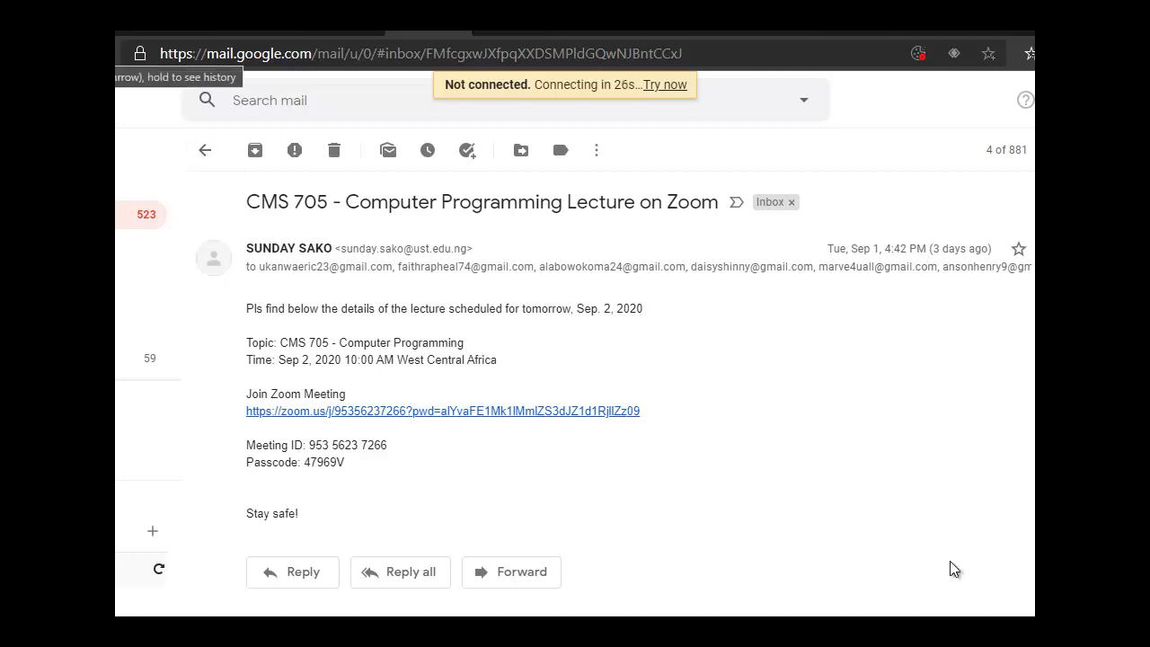
pyautogui.hotkey('alt', 'Left')
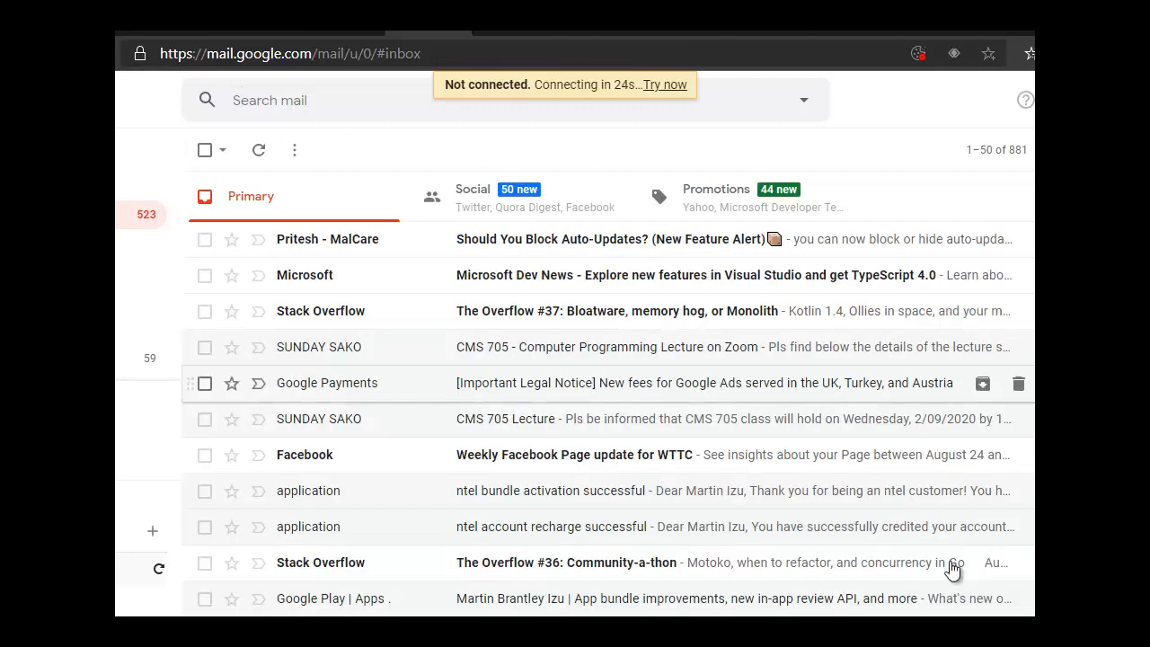
pyautogui.press('Return')
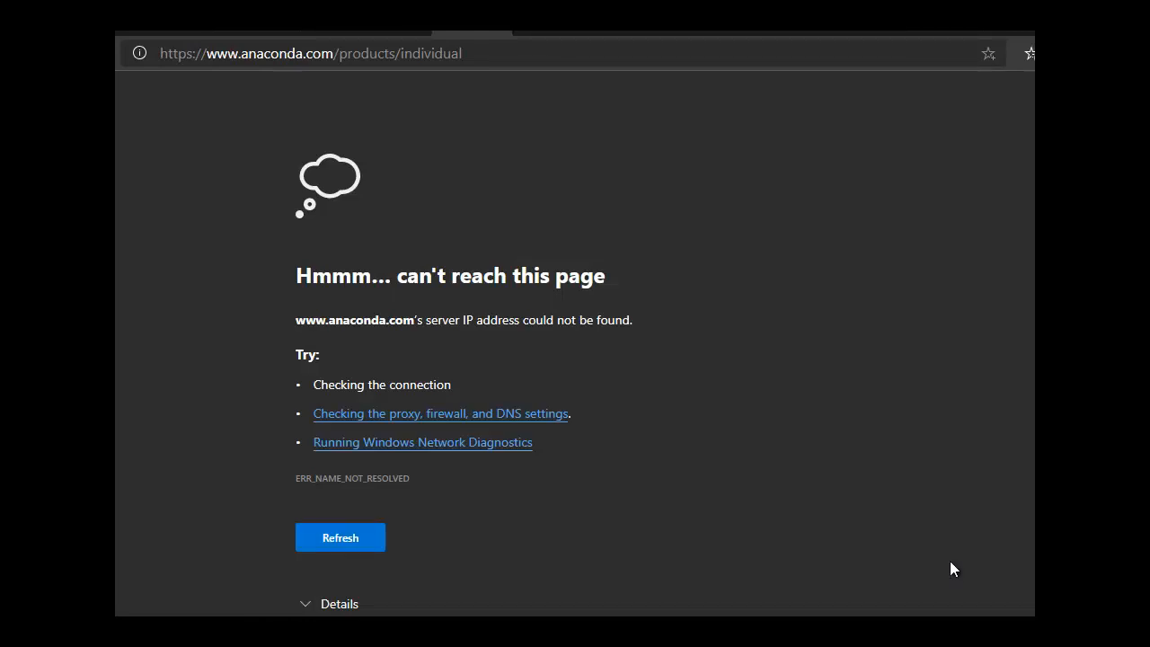
# - Turn off airplane mode to bring the computer back online
pyautogui.click(950, 560)
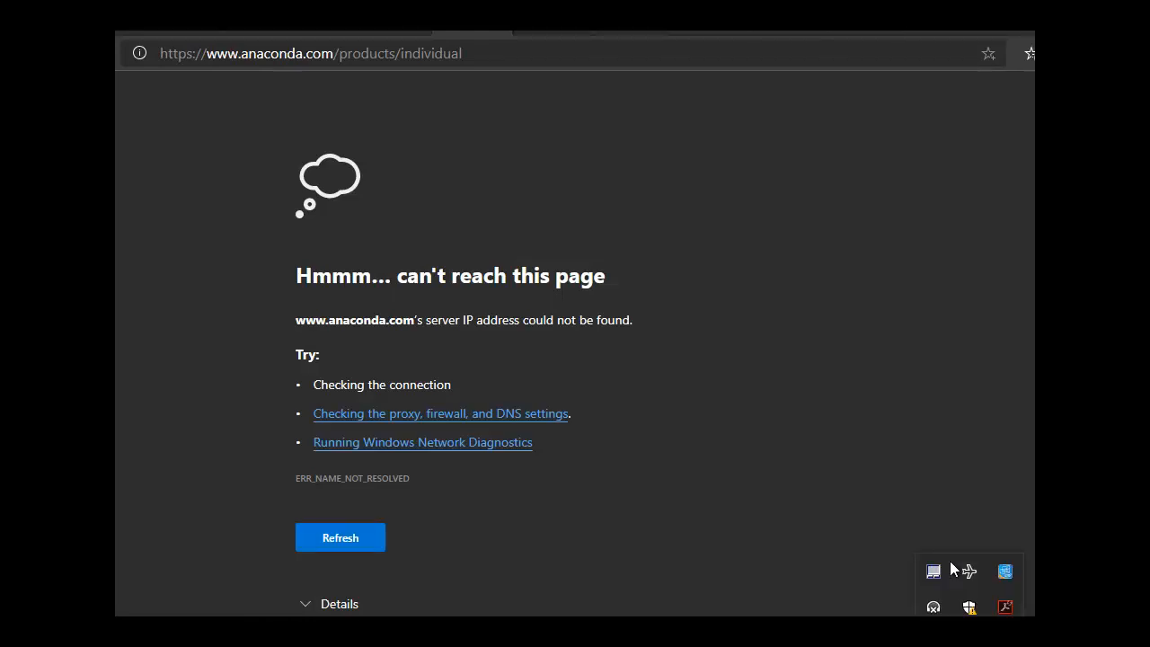
pyautogui.press('XF86RFKill')
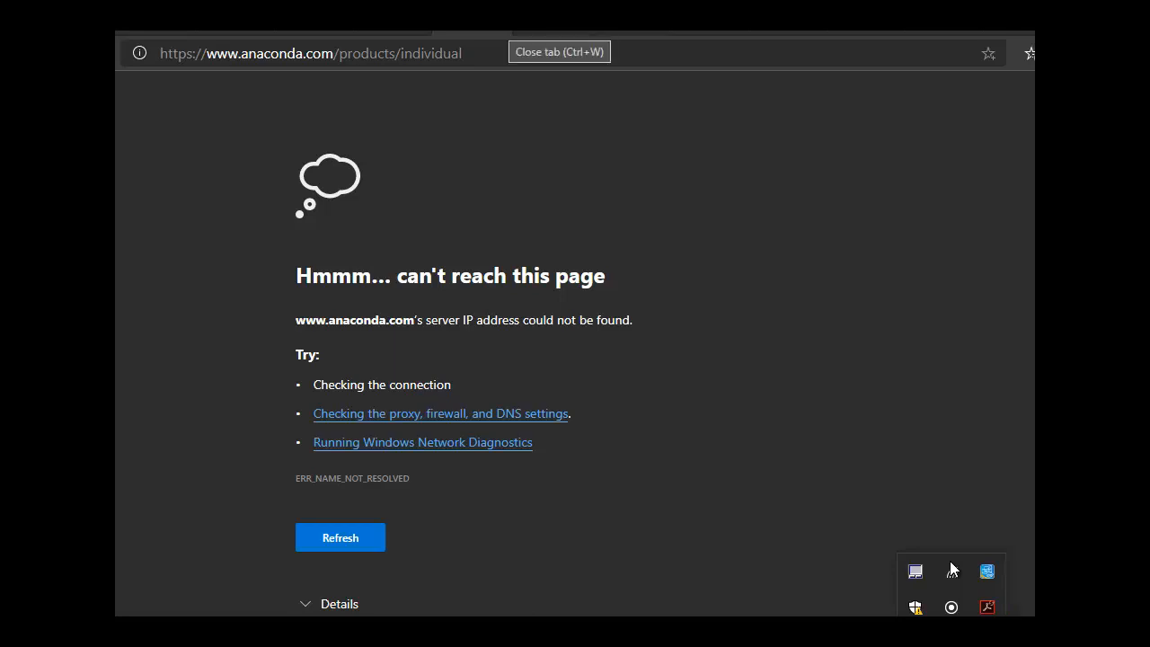
pyautogui.press('Escape')
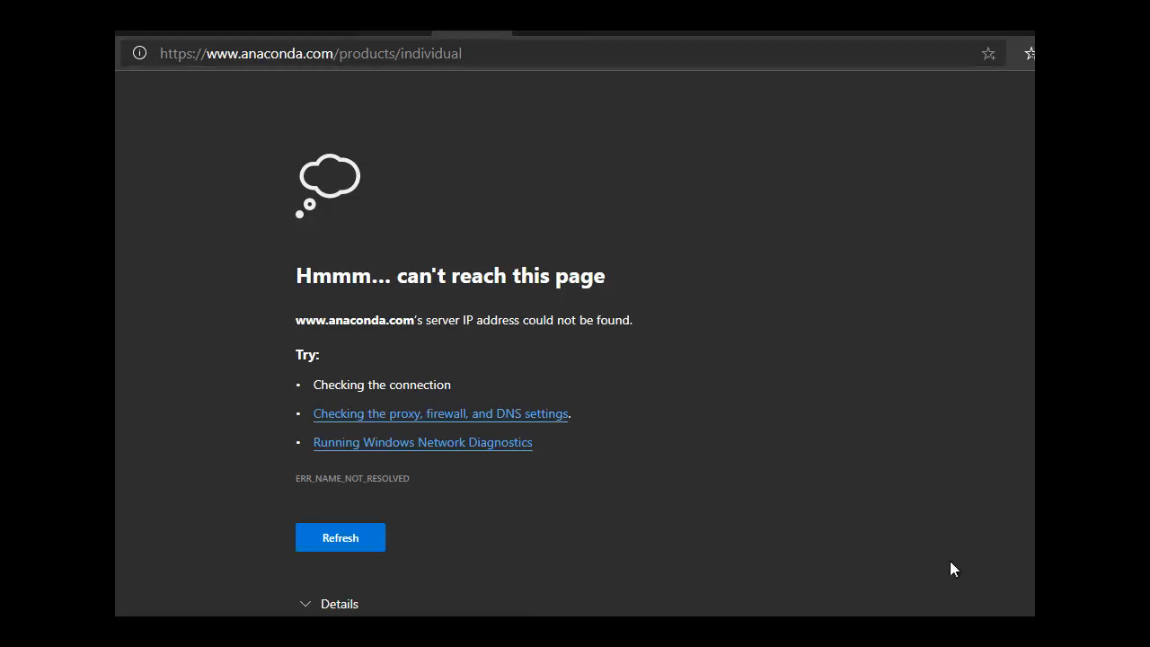
pyautogui.hotkey('ctrl', 'shift', 'Tab')
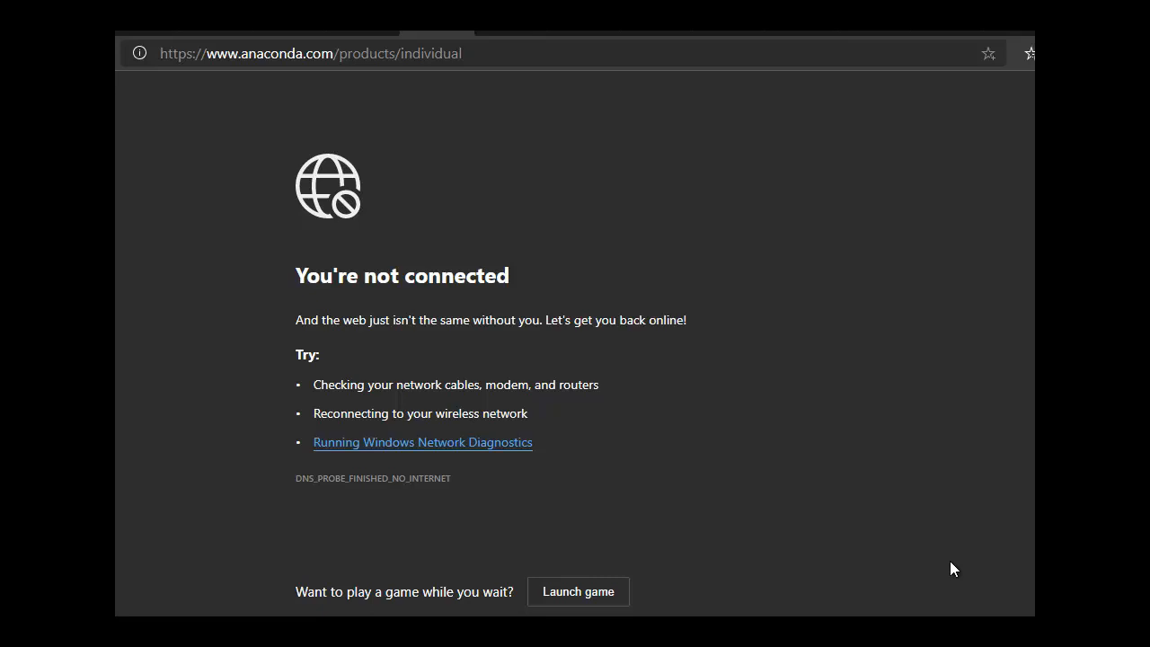
# - Check the Wi-Fi connection in the list of available networks and return to the CMS 705 Lecture e-mail
pyautogui.press('super+b')
pyautogui.press('Return')
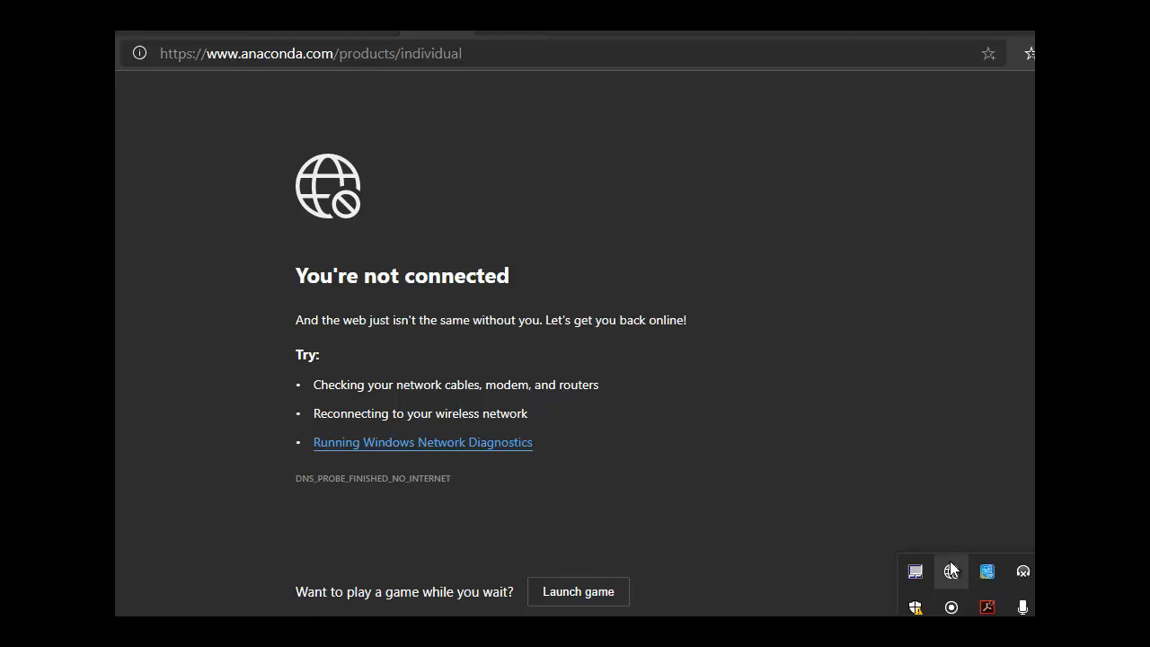
pyautogui.click(950, 570)
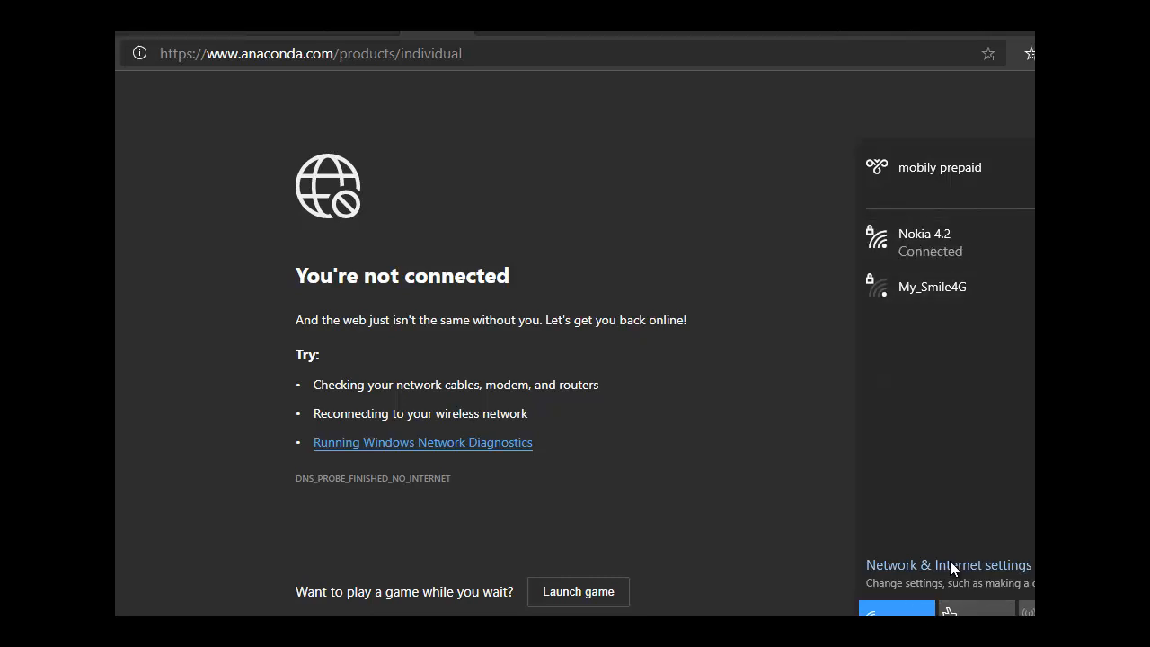
pyautogui.click(949, 561)
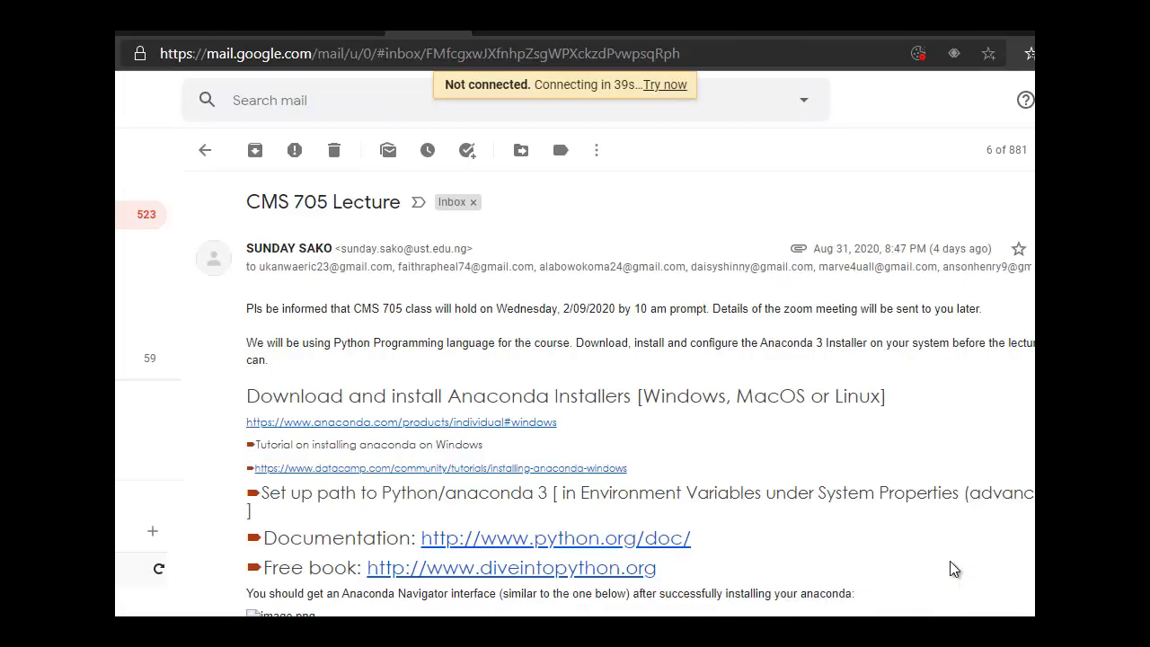
# - Follow the Anaconda Individual Edition link in the CMS 705 Lecture e-mail and go to the page's download option
pyautogui.click(401, 422)
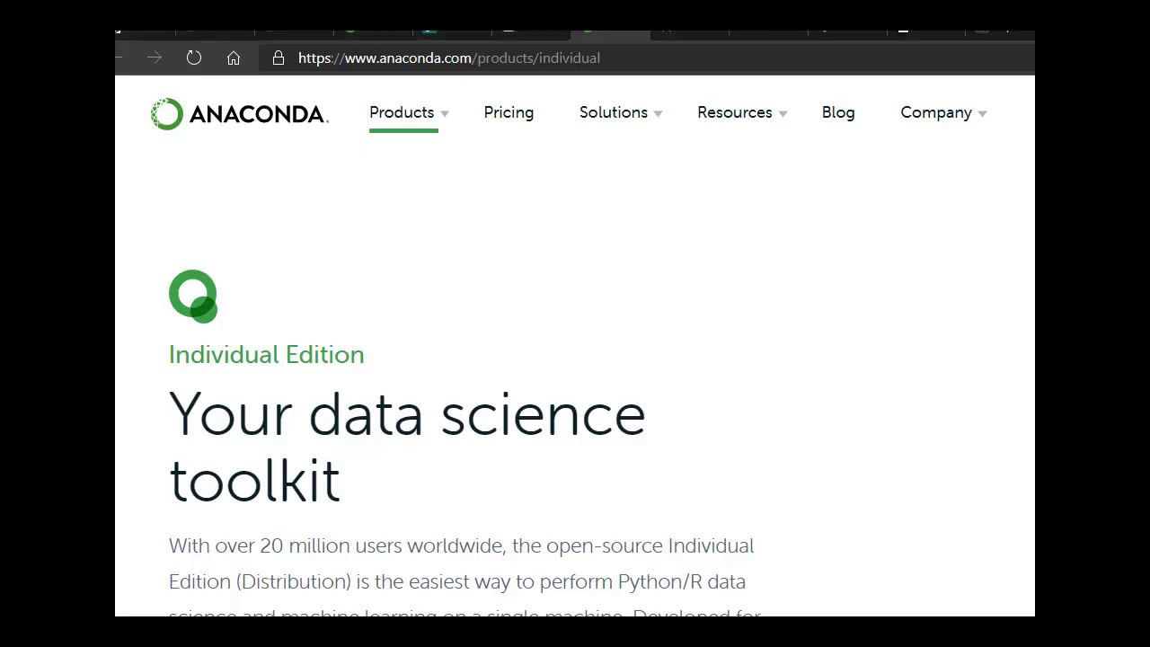
pyautogui.scroll(-4, 575, 346)
pyautogui.scroll(-1, 575, 346)
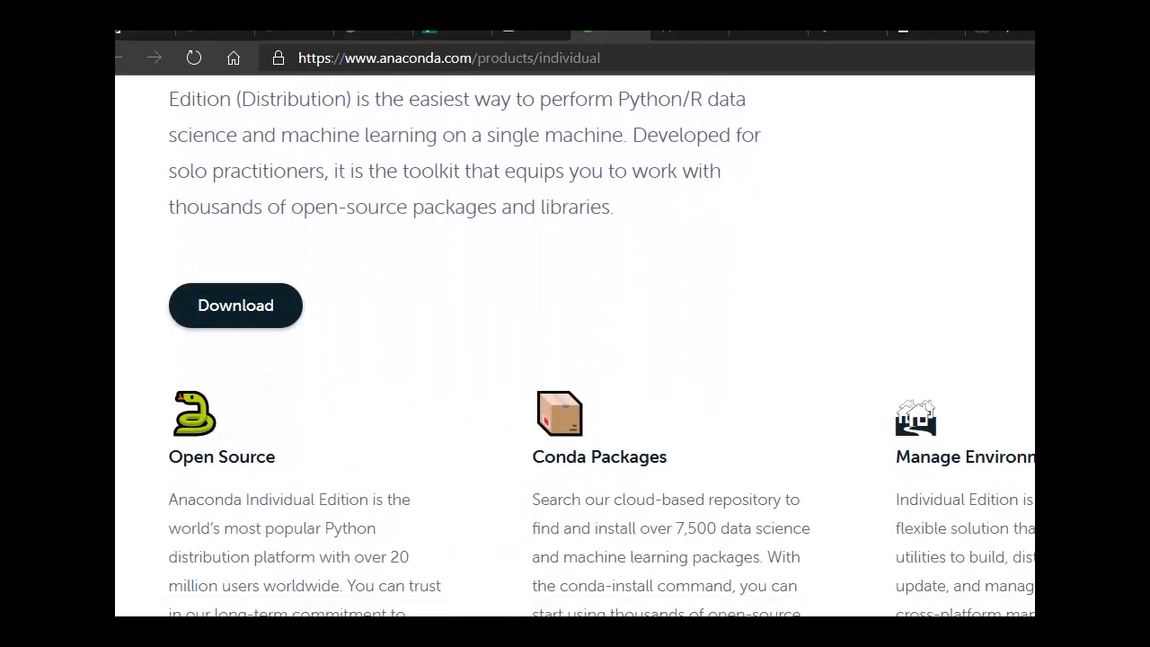
pyautogui.scroll(-1, 575, 346)
pyautogui.scroll(2, 575, 346)
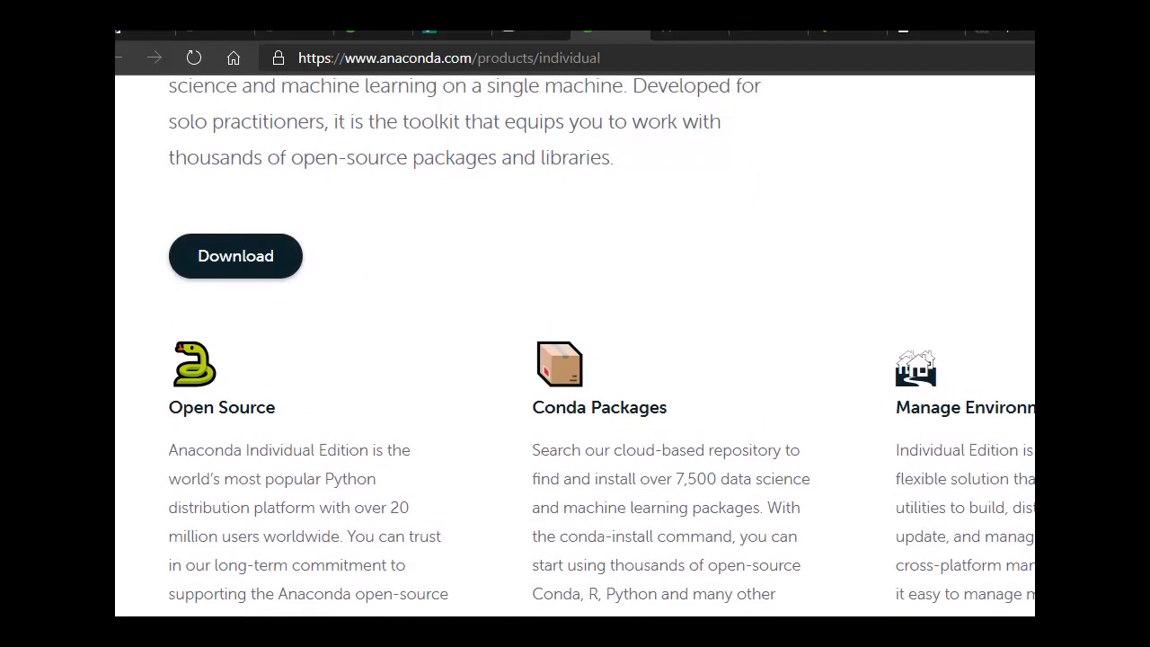
pyautogui.scroll(-1, 575, 346)
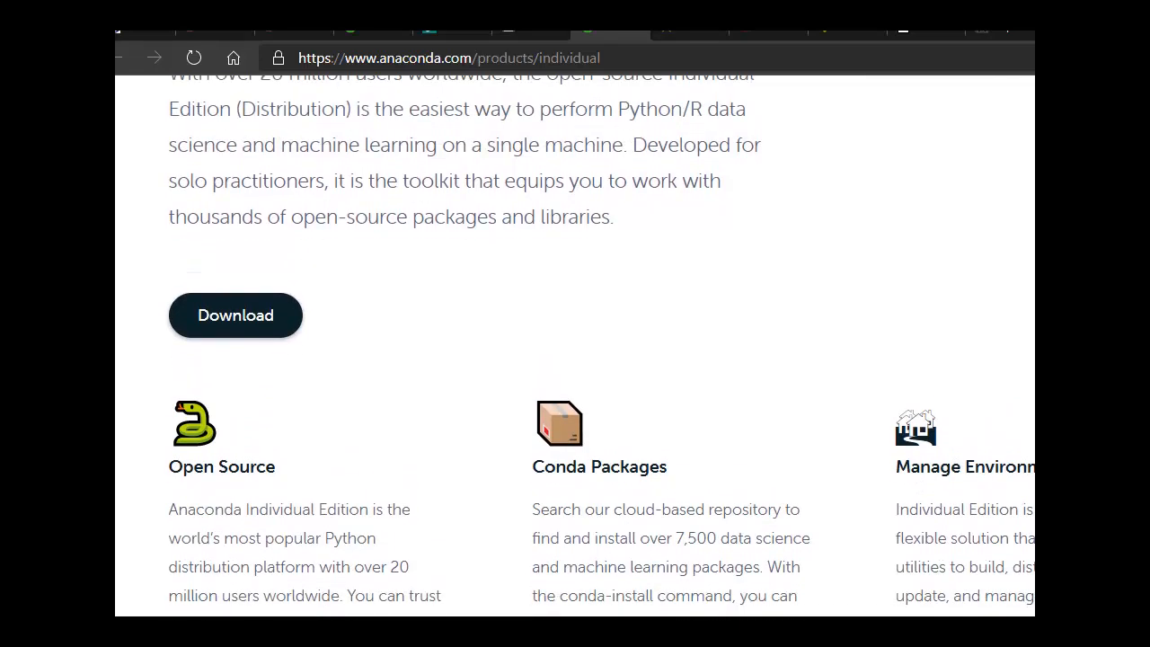
pyautogui.click(235, 311)
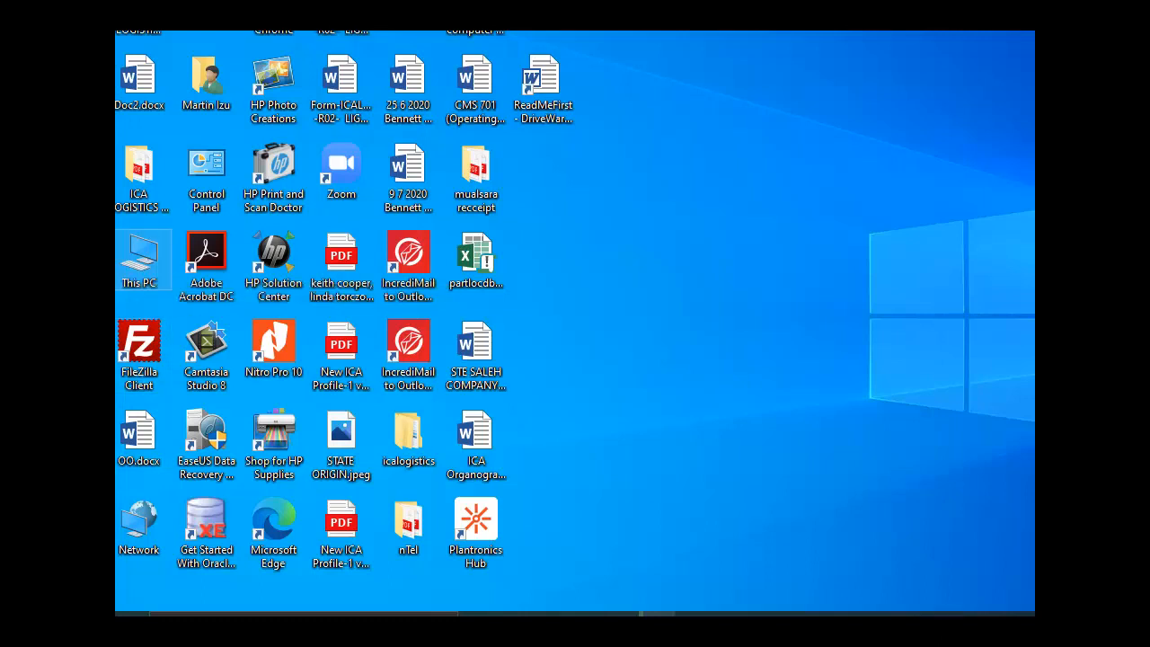
# - Open the Downloads folder in File Explorer, with its window moved fully into view
pyautogui.doubleClick(138, 256)
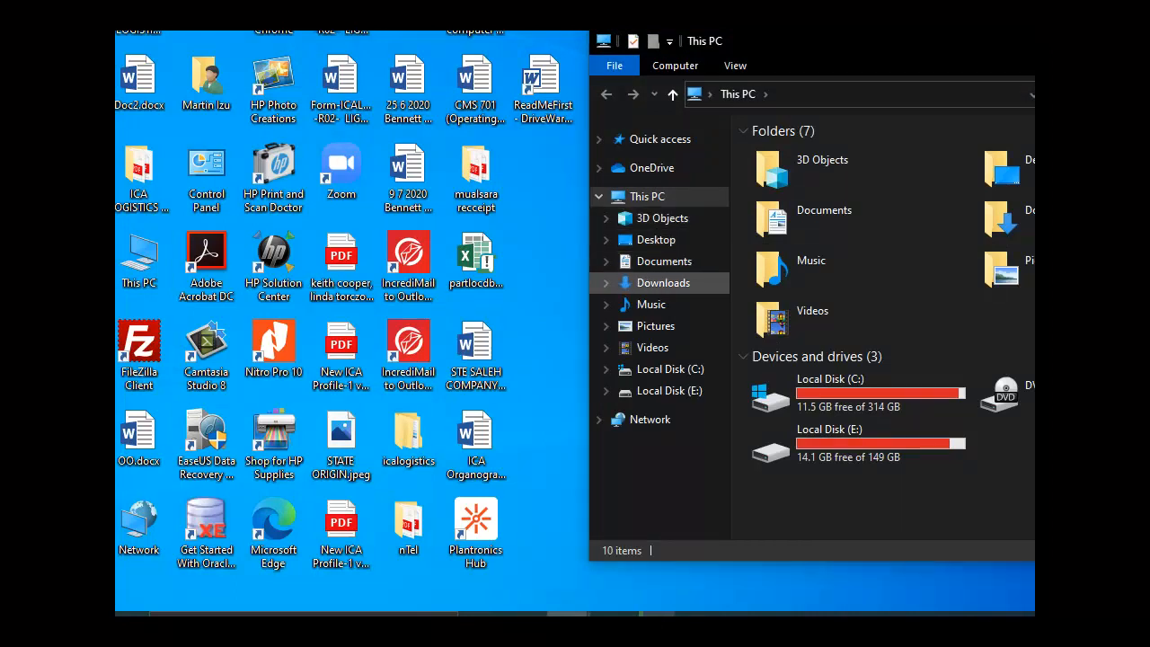
pyautogui.moveTo(835, 40); pyautogui.dragTo(513, 53)
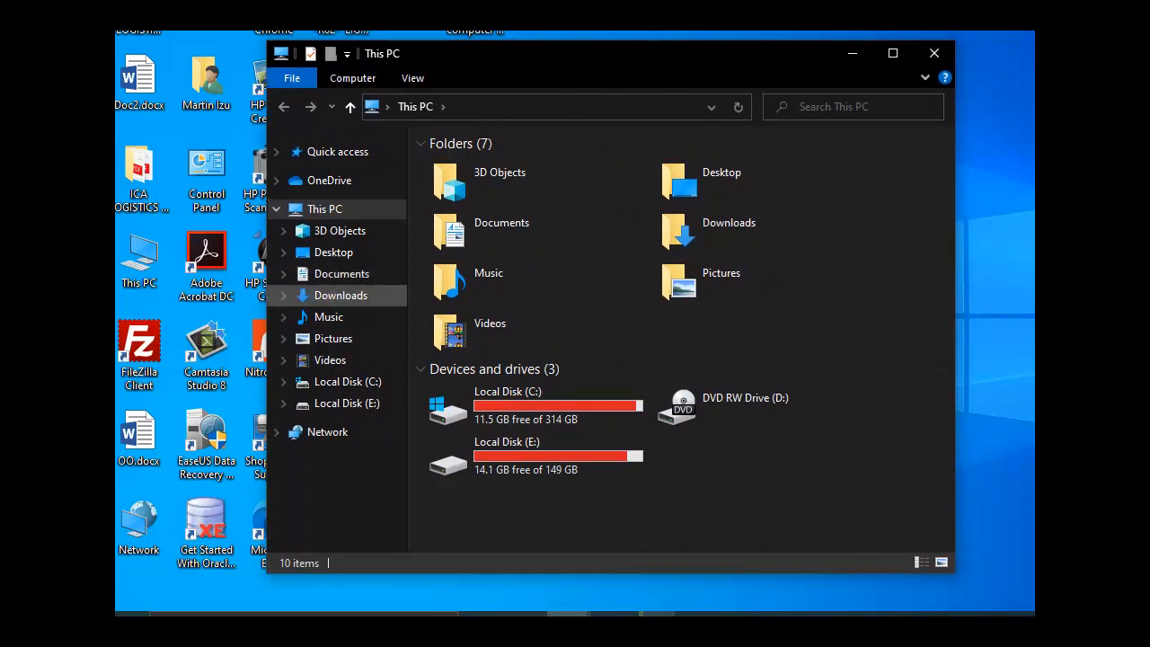
pyautogui.click(340, 295)
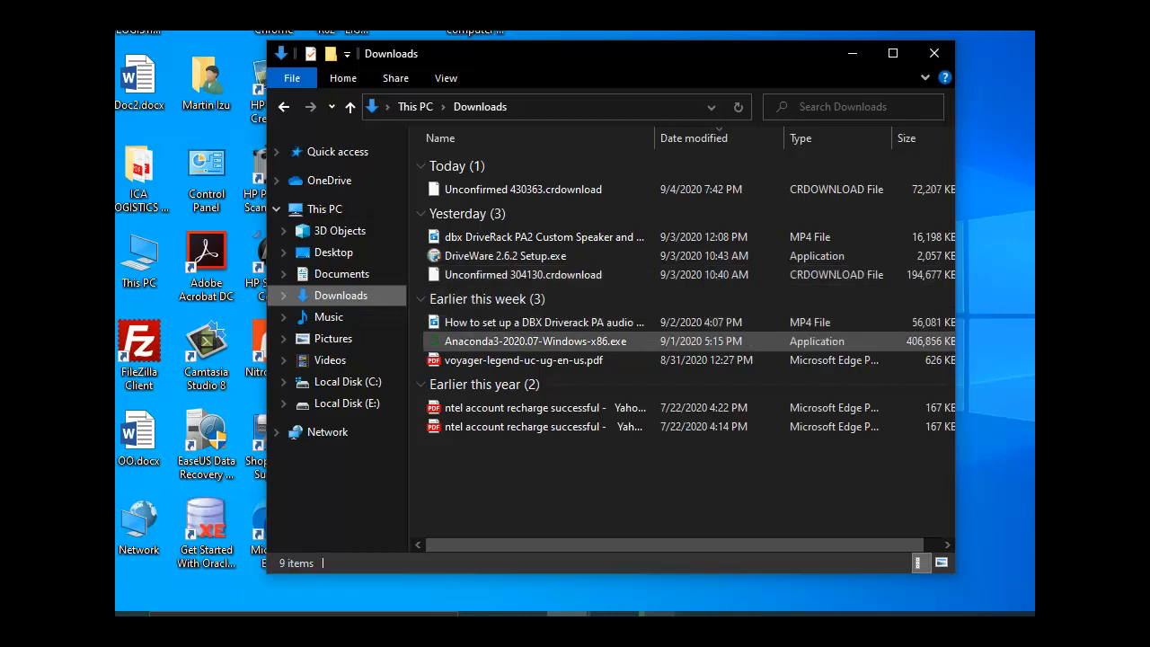
# - Launch the Anaconda3-2020.07-Windows-x86.exe installer from the Downloads folder and reposition its setup window
pyautogui.moveTo(602, 346)
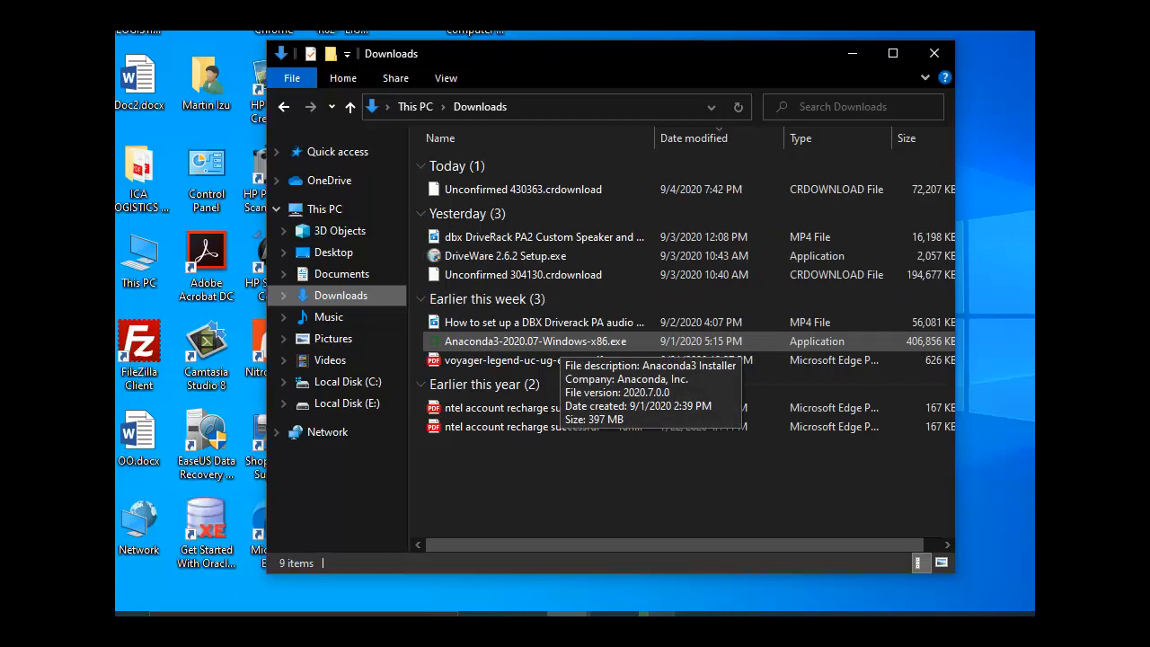
pyautogui.click(561, 342)
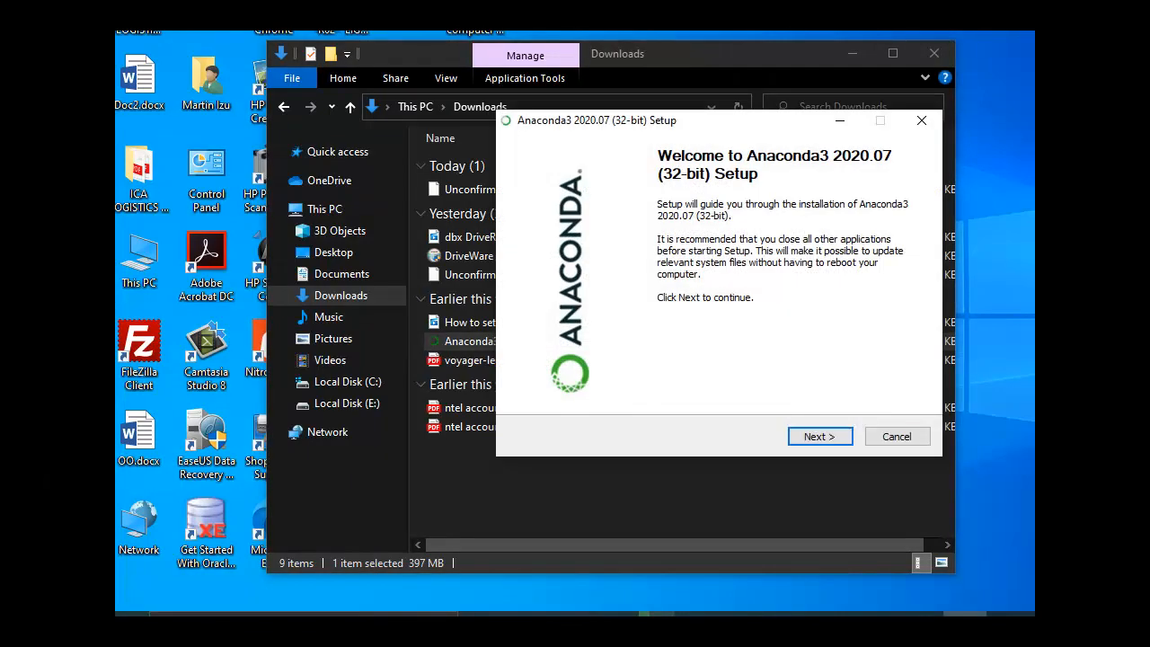
pyautogui.moveTo(719, 121); pyautogui.dragTo(640, 125)
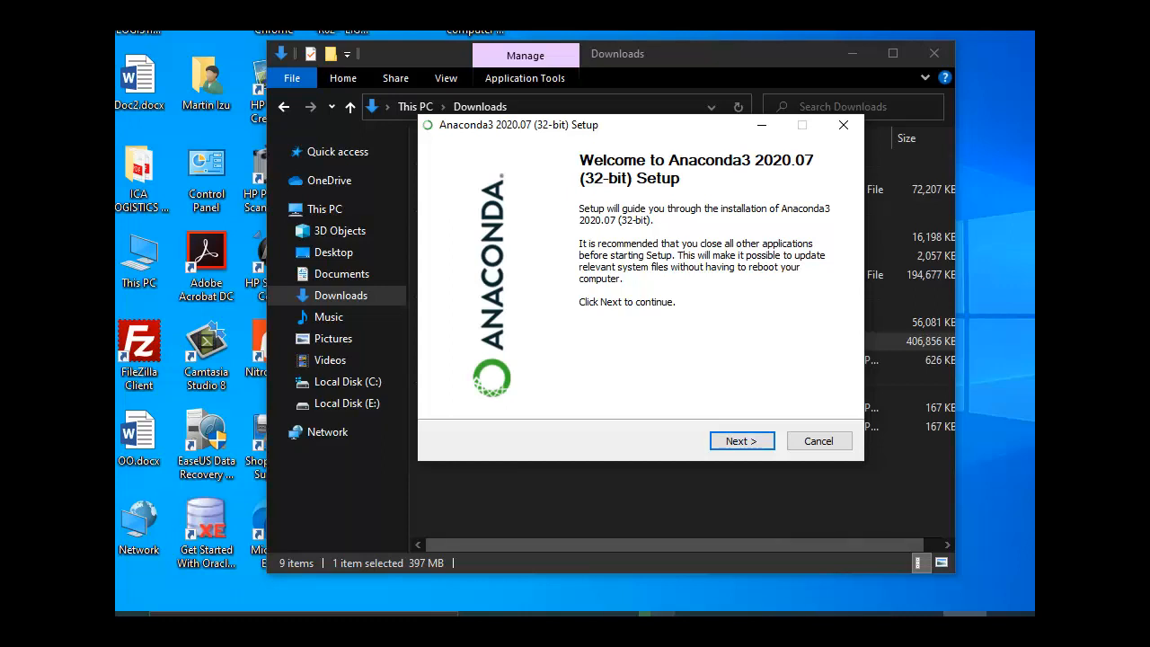
# - Continue past the Anaconda3 setup welcome page and accept the license agreement
pyautogui.press('Return')
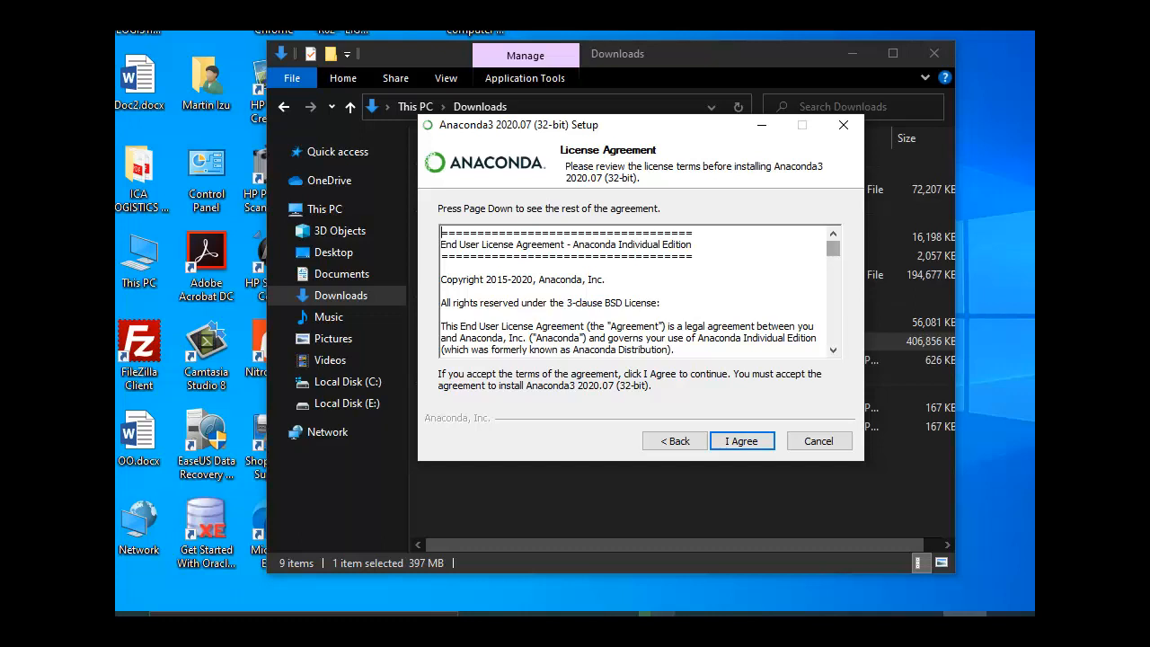
pyautogui.press('pagedown')
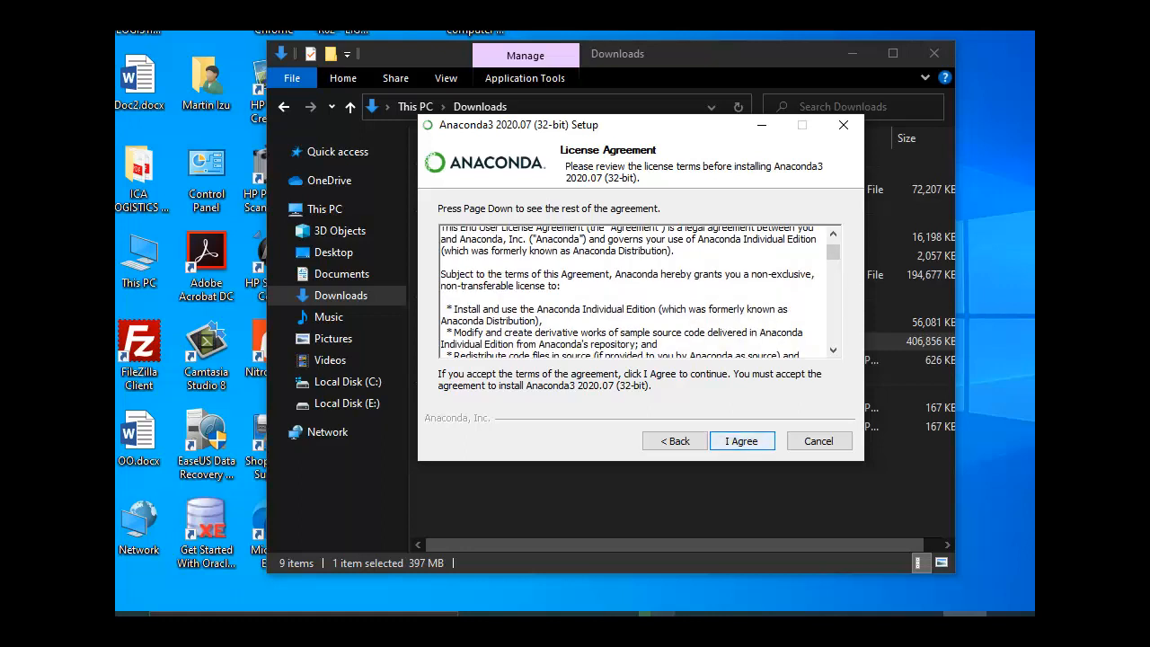
pyautogui.press('Return')
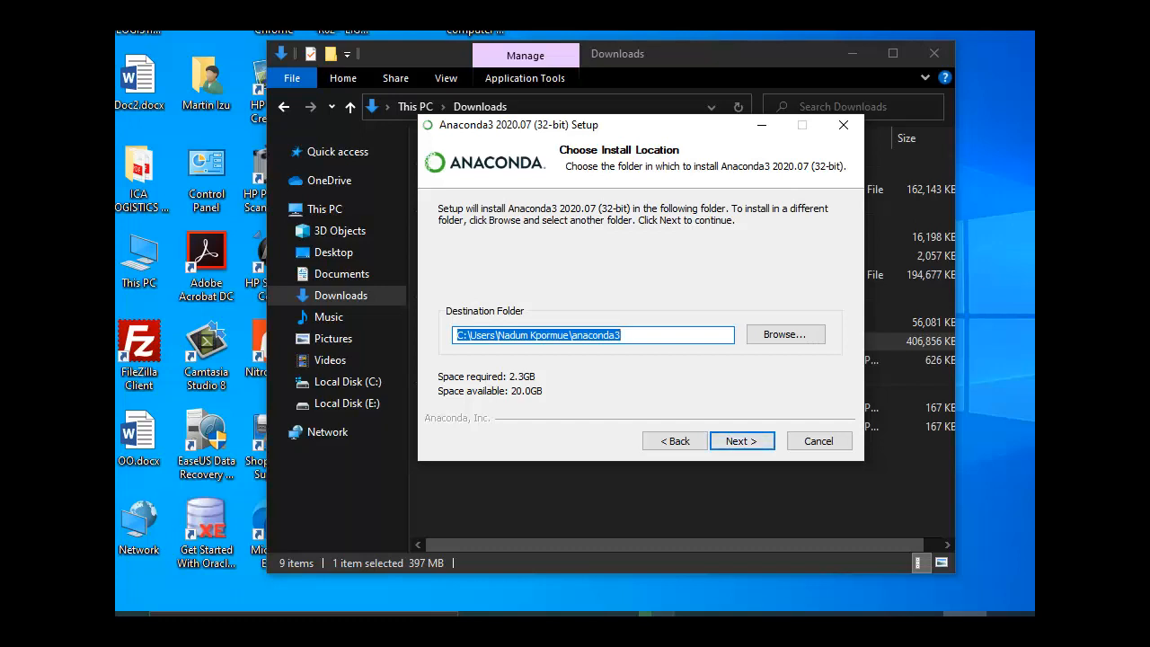
# - Try to change the installation's destination folder to C:\Users\anaconda3
pyautogui.click(636, 335)
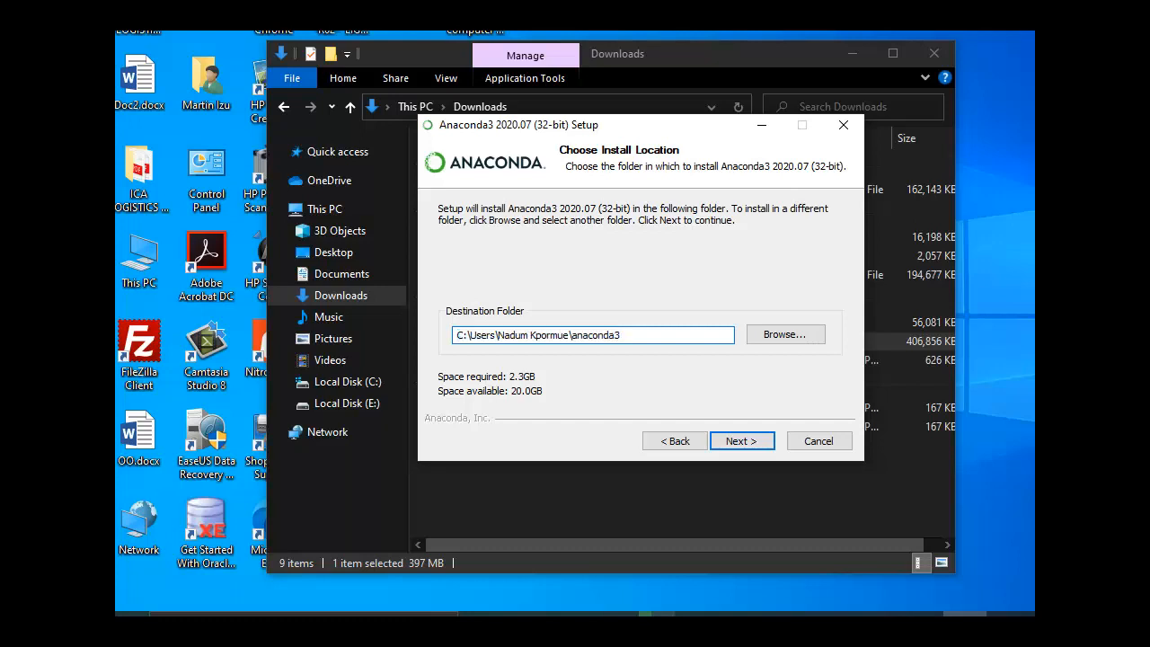
pyautogui.hotkey('shift', 'Left')
pyautogui.hotkey('shift', 'Left')
pyautogui.hotkey('shift', 'Left')
pyautogui.hotkey('shift', 'Left')
pyautogui.hotkey('shift', 'Left')
pyautogui.hotkey('shift', 'Left')
pyautogui.hotkey('shift', 'Left')
pyautogui.hotkey('shift', 'Left')
pyautogui.hotkey('shift', 'Left')
pyautogui.press('Right')
pyautogui.press('BackSpace')
pyautogui.press('BackSpace')
pyautogui.press('BackSpace')
pyautogui.press('BackSpace')
pyautogui.press('BackSpace')
pyautogui.press('BackSpace')
pyautogui.press('BackSpace')
pyautogui.press('BackSpace')
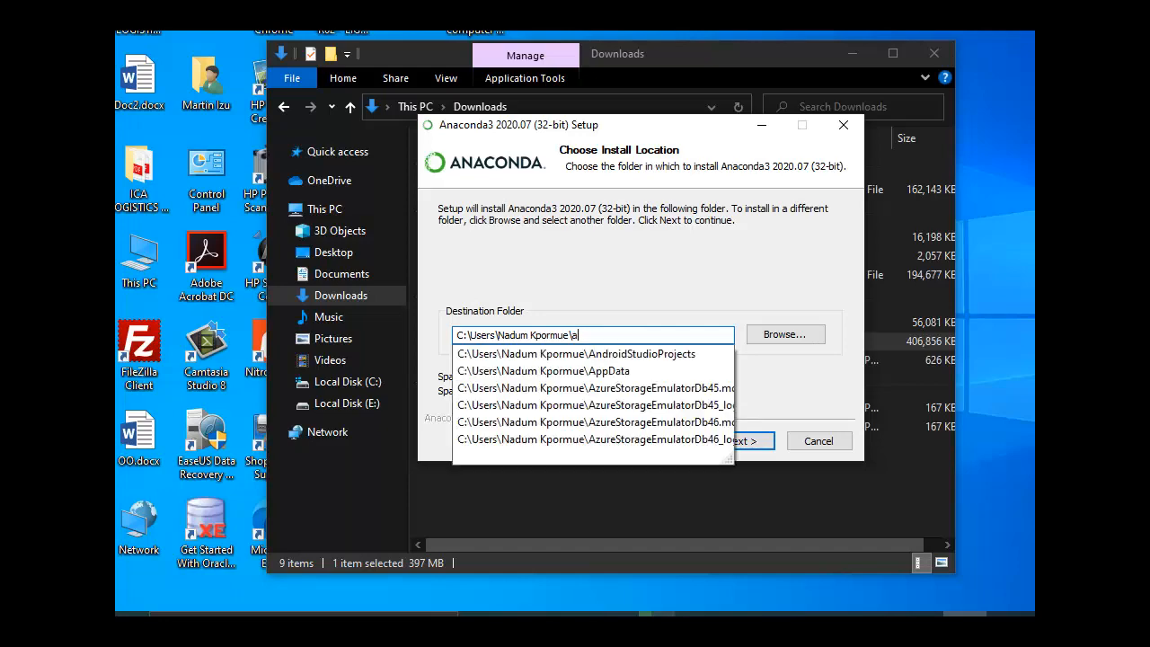
pyautogui.press('BackSpace')
pyautogui.press('BackSpace')
pyautogui.press('BackSpace')
pyautogui.press('BackSpace')
pyautogui.press('BackSpace')
pyautogui.press('BackSpace')
pyautogui.press('BackSpace')
pyautogui.press('BackSpace')
pyautogui.press('BackSpace')
pyautogui.press('BackSpace')
pyautogui.press('BackSpace')
pyautogui.press('BackSpace')
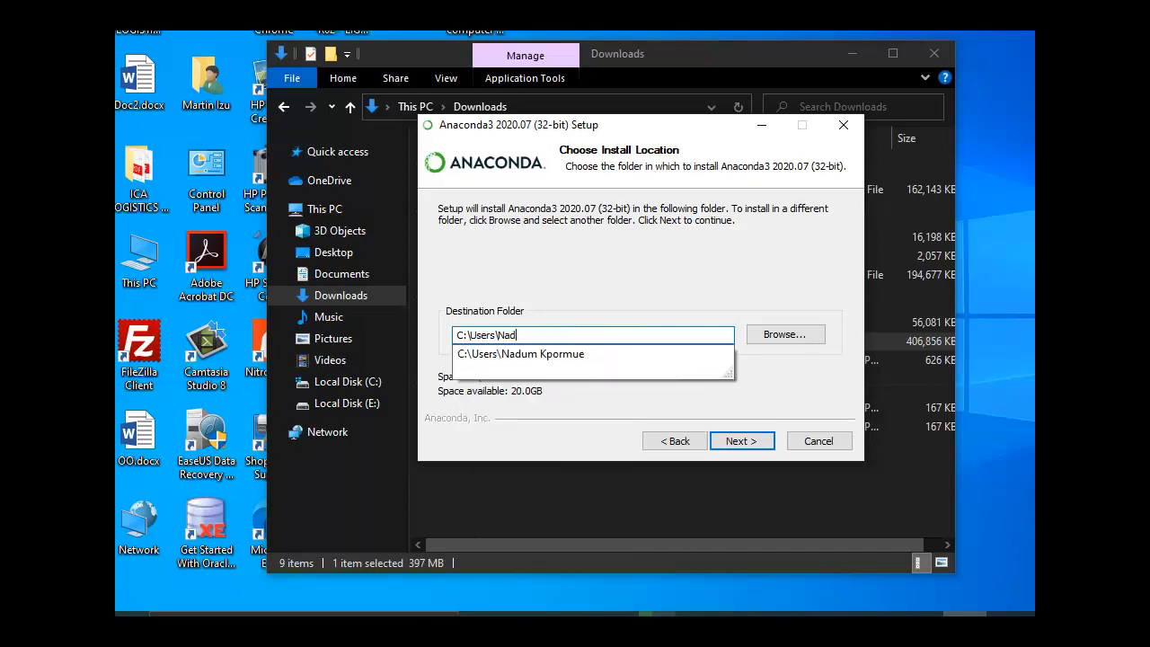
pyautogui.press('BackSpace')
pyautogui.press('BackSpace')
pyautogui.press('BackSpace')
pyautogui.write('anaconda3')
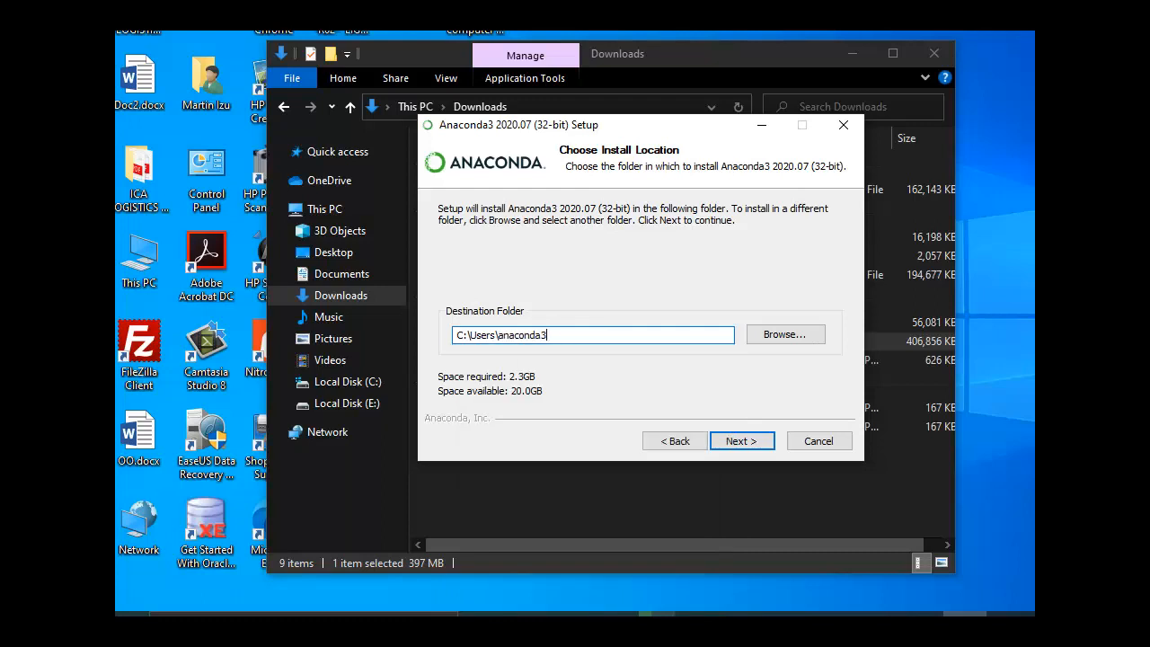
# - Set the installation's destination folder to an anaconda3 folder inside the user's own profile folder under C:\Users
pyautogui.press('BackSpace')
pyautogui.press('BackSpace')
pyautogui.press('BackSpace')
pyautogui.press('BackSpace')
pyautogui.press('BackSpace')
pyautogui.press('BackSpace')
pyautogui.press('BackSpace')
pyautogui.press('BackSpace')
pyautogui.press('BackSpace')
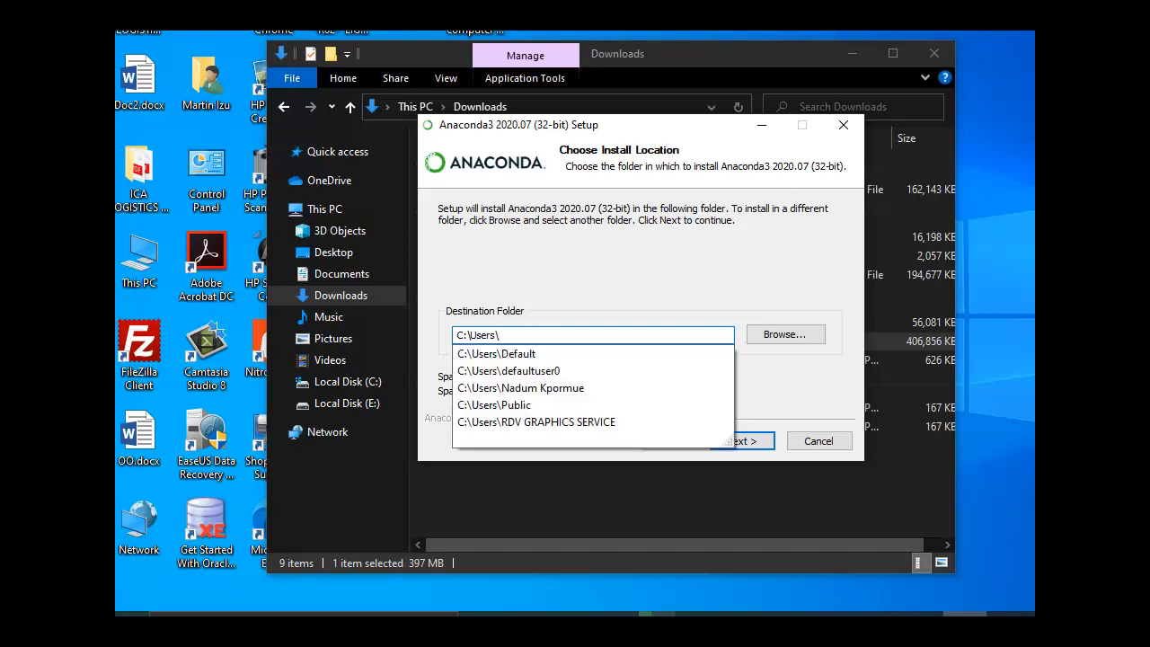
pyautogui.press('BackSpace')
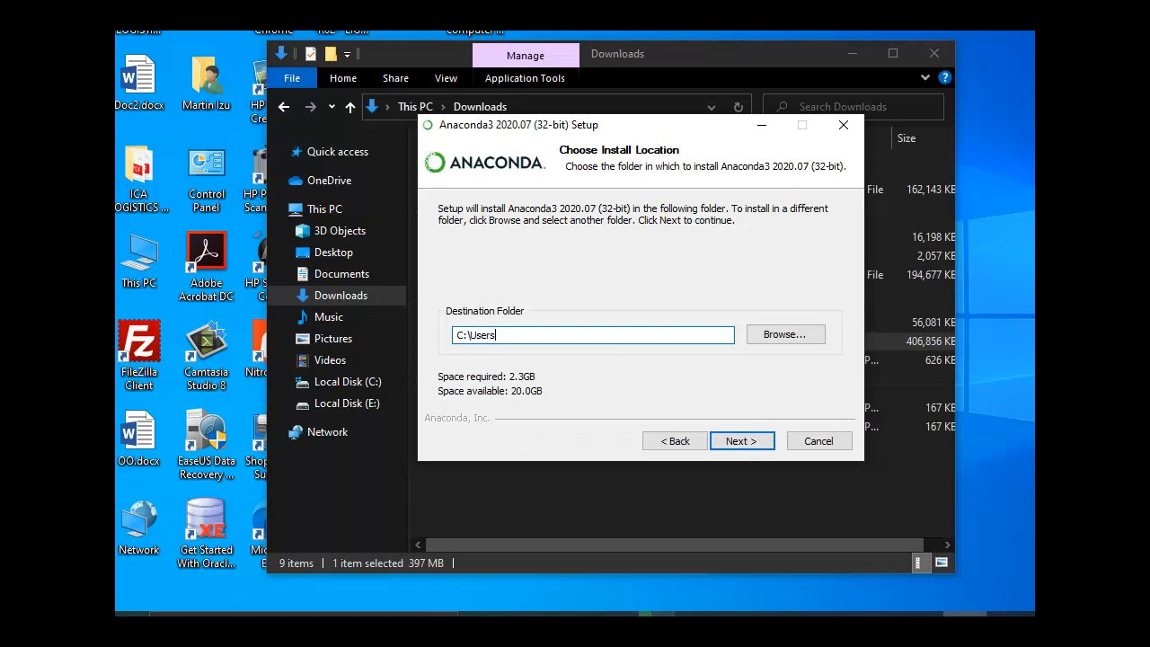
pyautogui.write('\\')
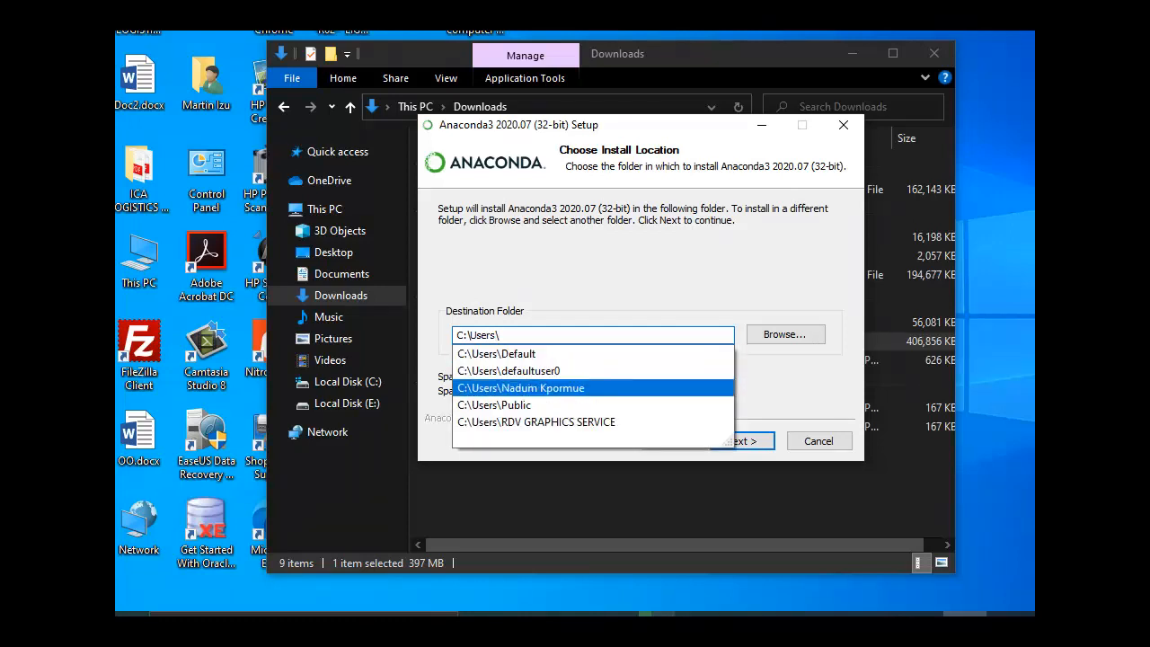
pyautogui.click(521, 387)
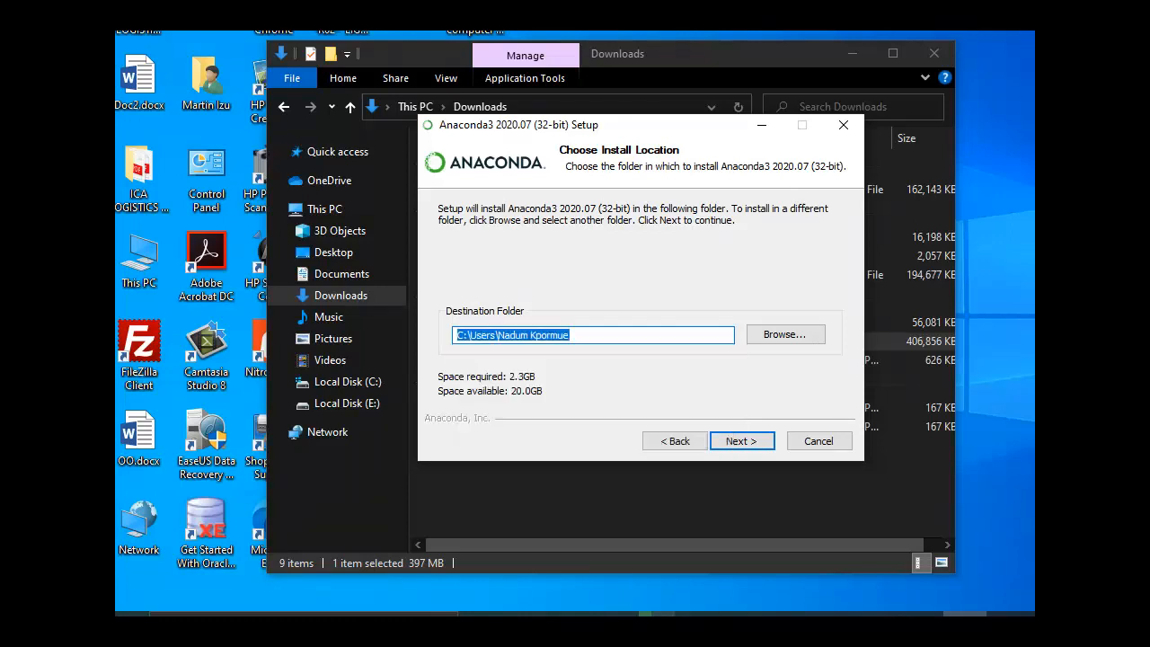
pyautogui.click(572, 335)
pyautogui.write('\\')
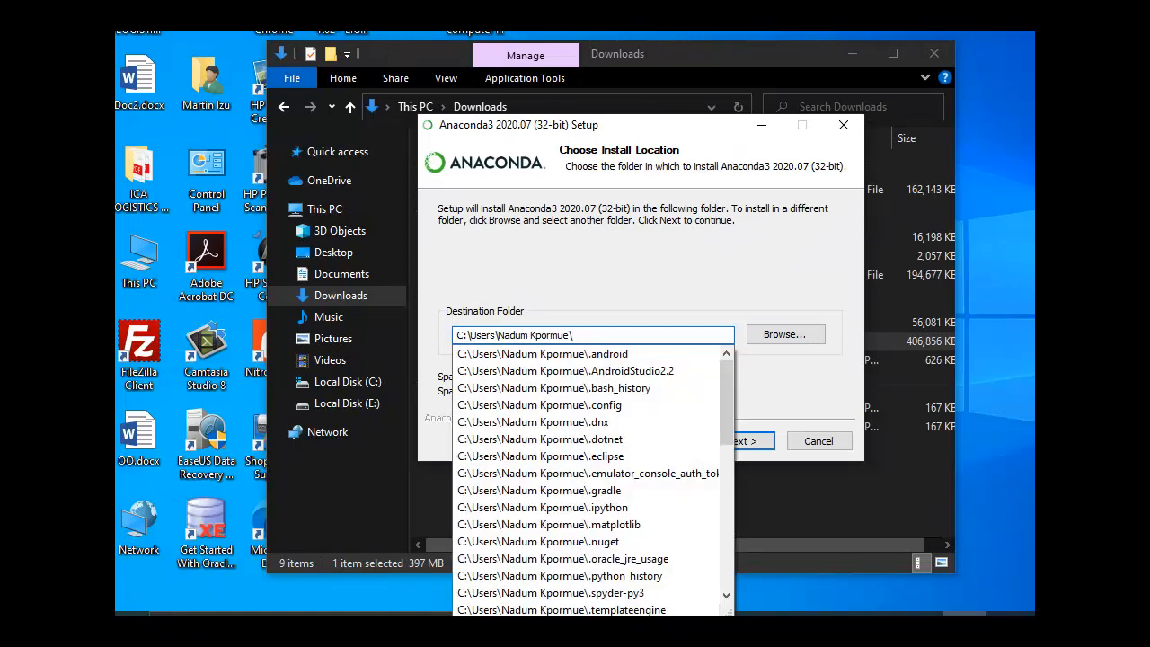
pyautogui.write('anaconda3')
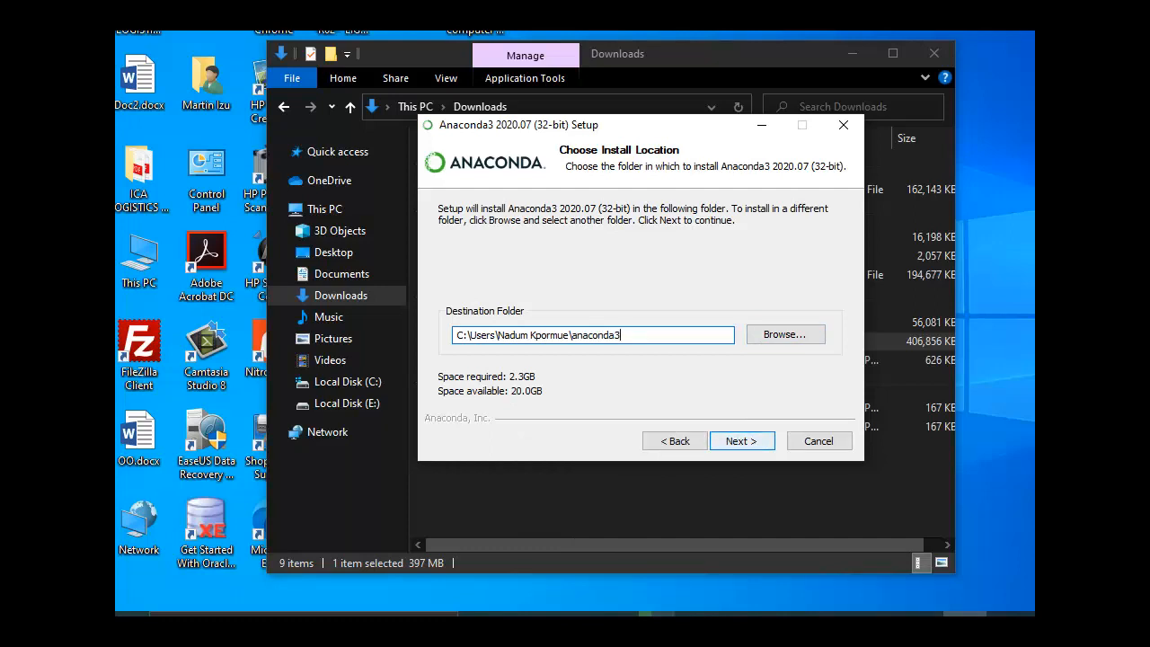
# - Accept the install location despite the space in its path, and start the installation with its details shown
pyautogui.press('Return')
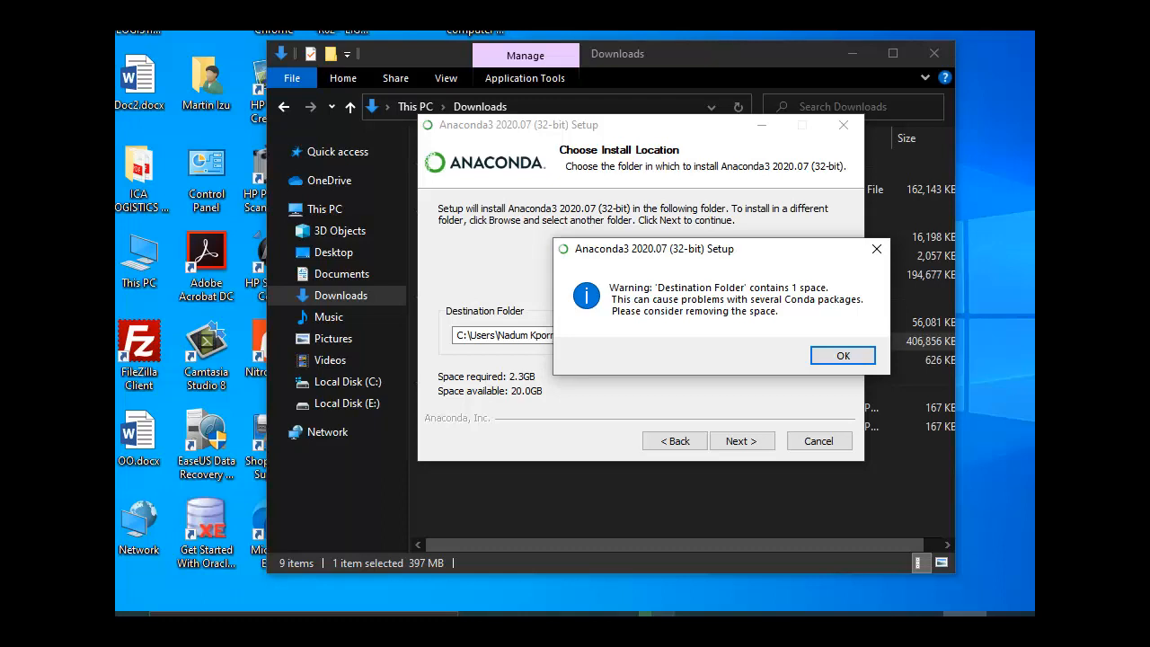
pyautogui.press('Return')
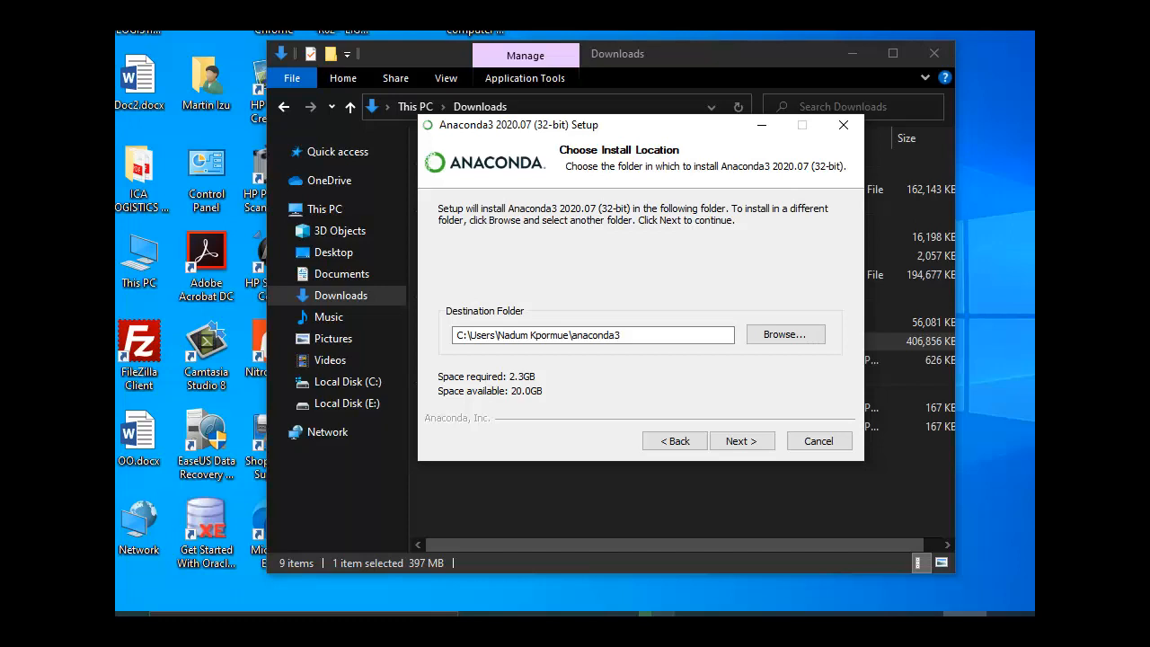
pyautogui.press('Return')
pyautogui.press('Return')
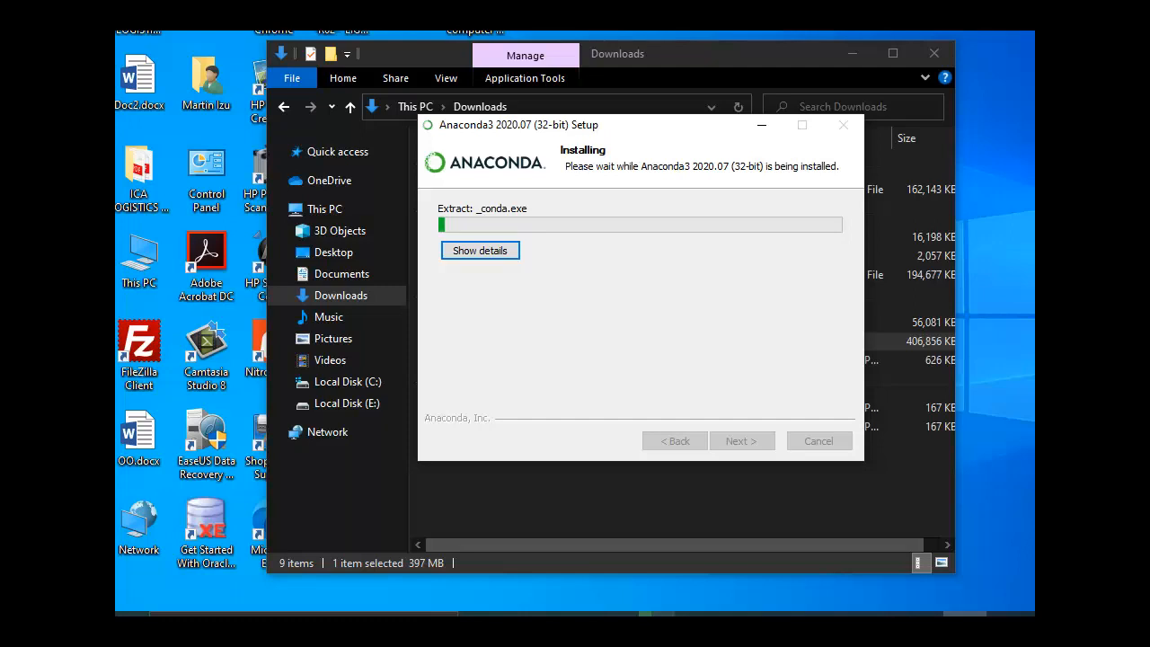
pyautogui.press('Return')
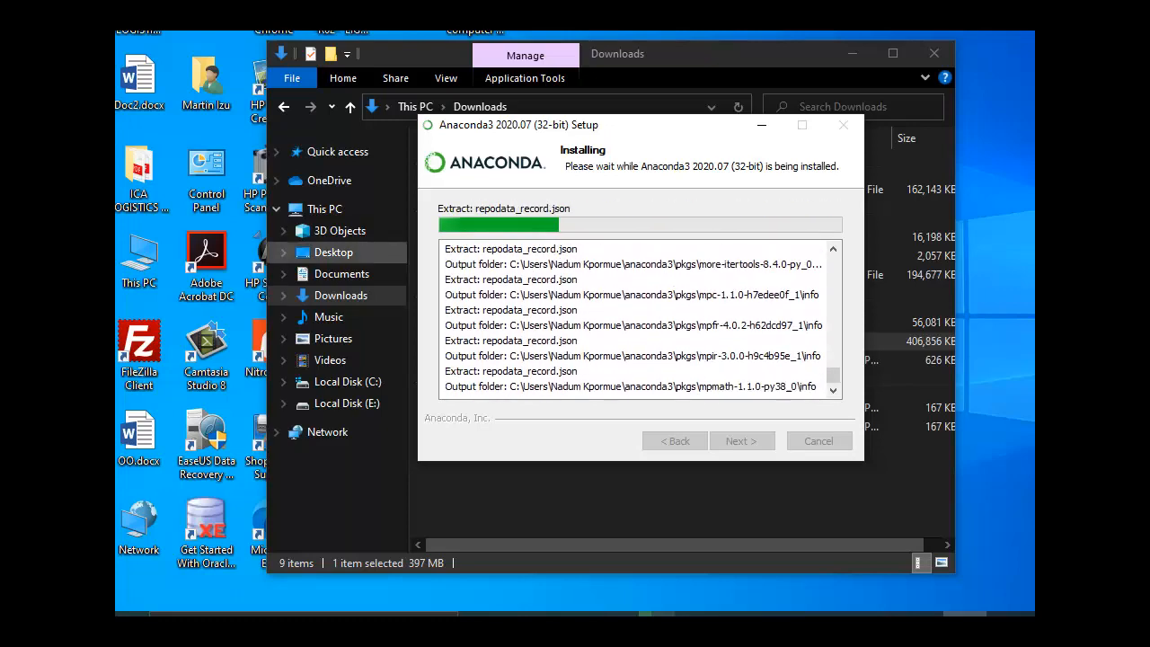
# - Open the user's own profile folder under C:\Users, starting from This PC on the desktop
pyautogui.click(140, 259)
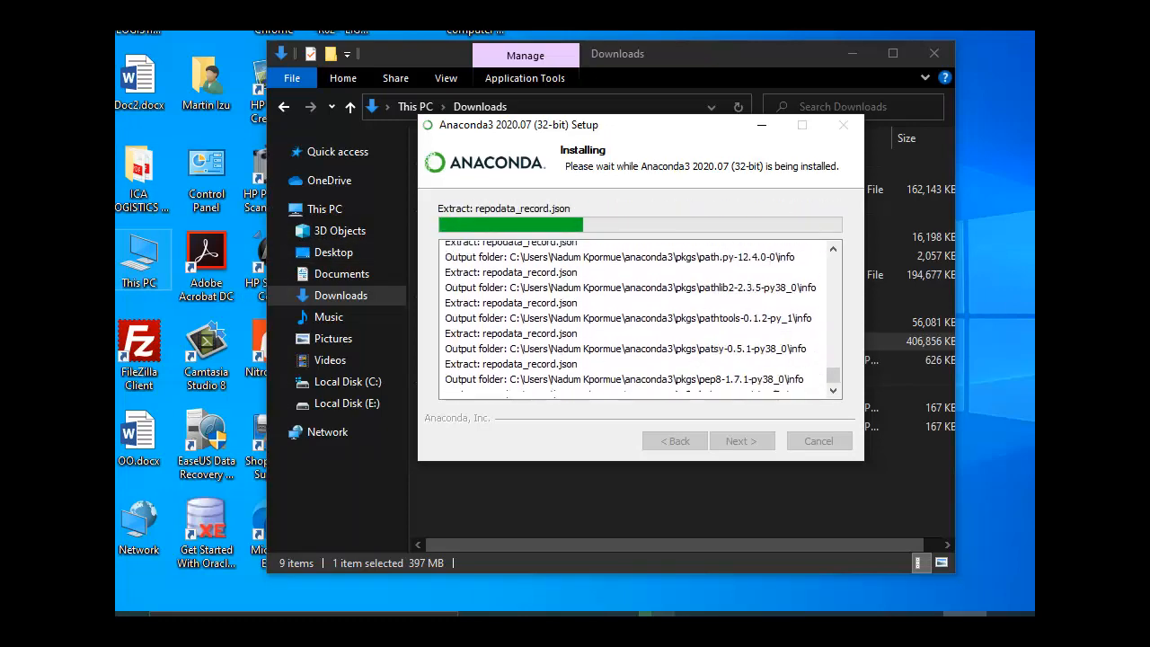
pyautogui.doubleClick(141, 260)
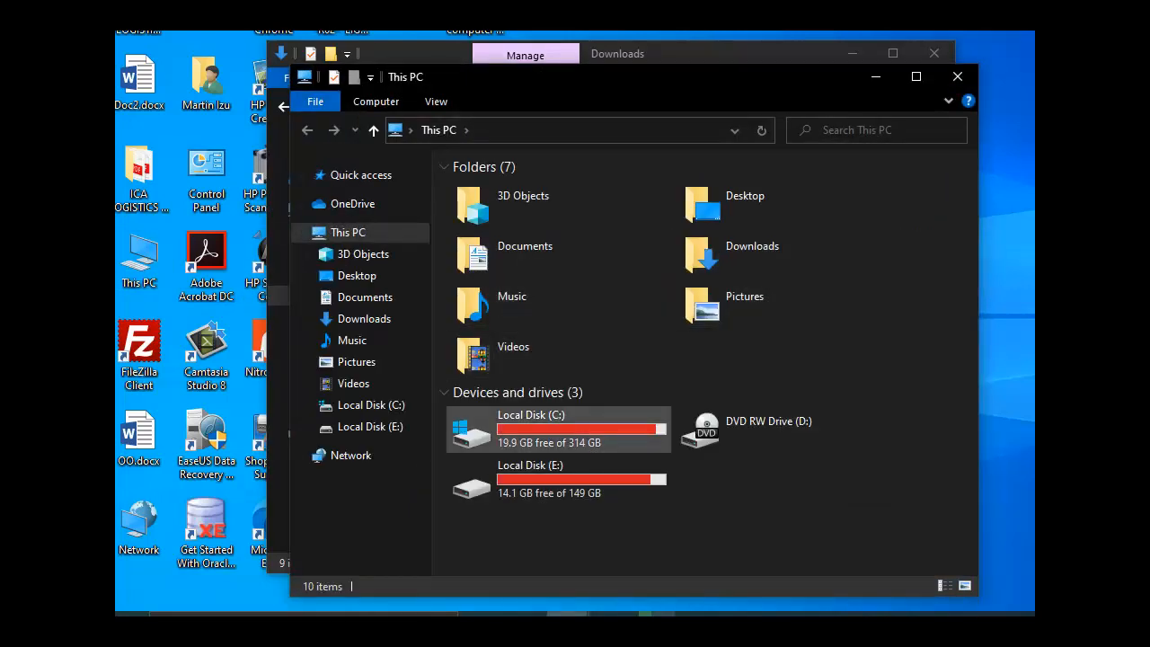
pyautogui.click(548, 430)
pyautogui.doubleClick(548, 429)
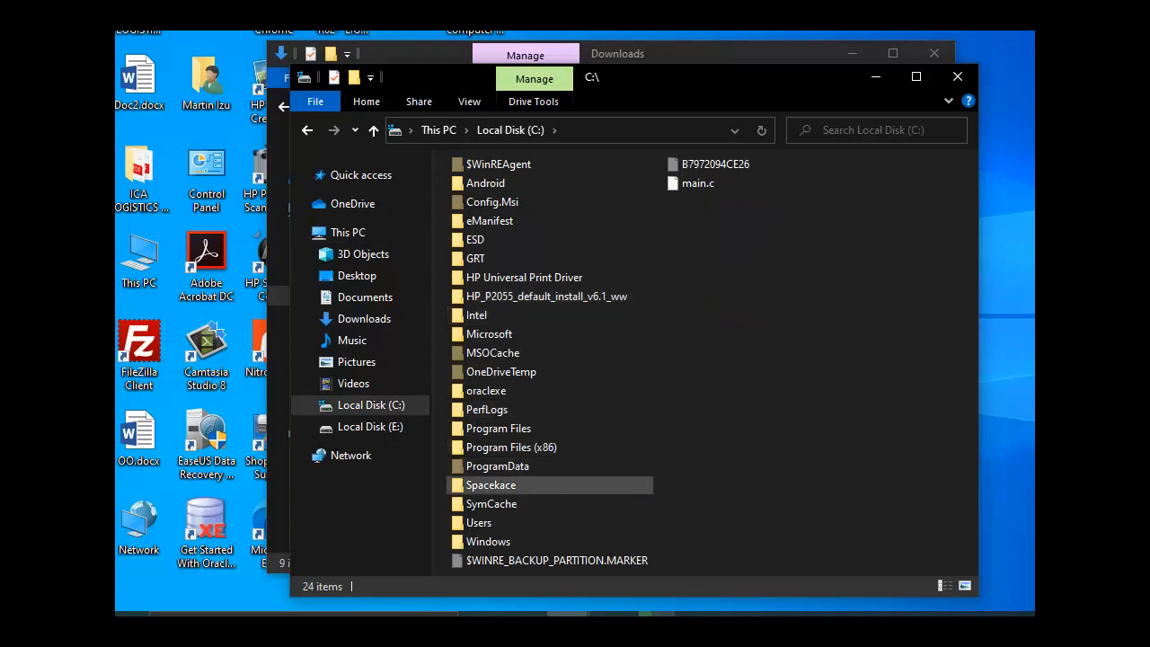
pyautogui.doubleClick(485, 522)
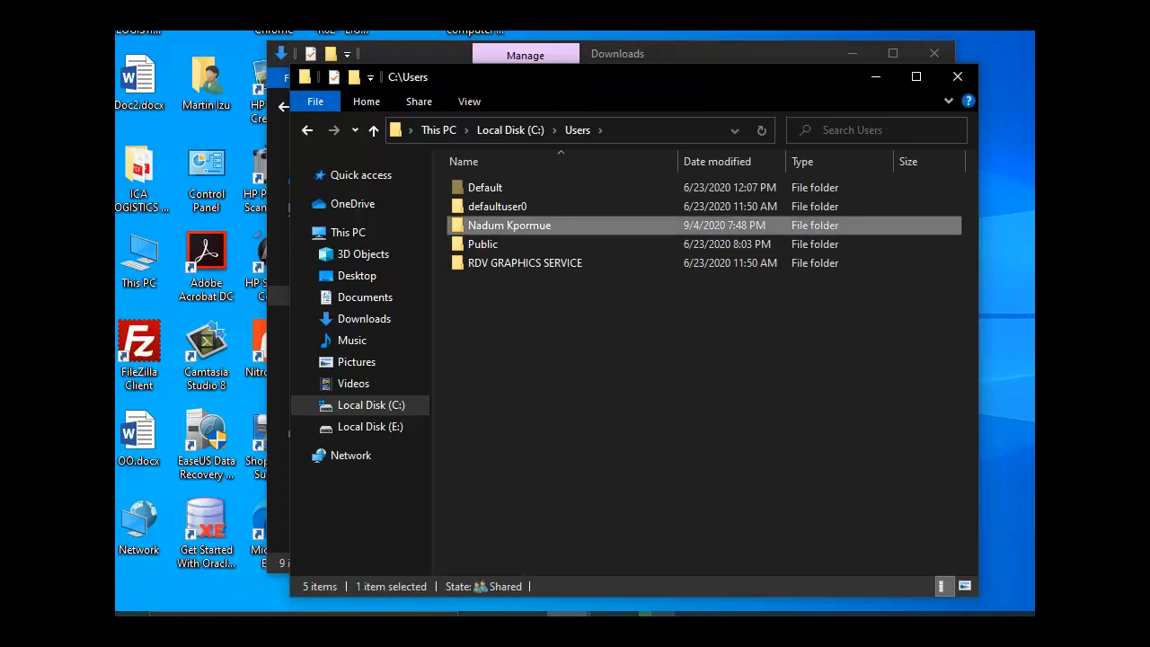
pyautogui.doubleClick(509, 225)
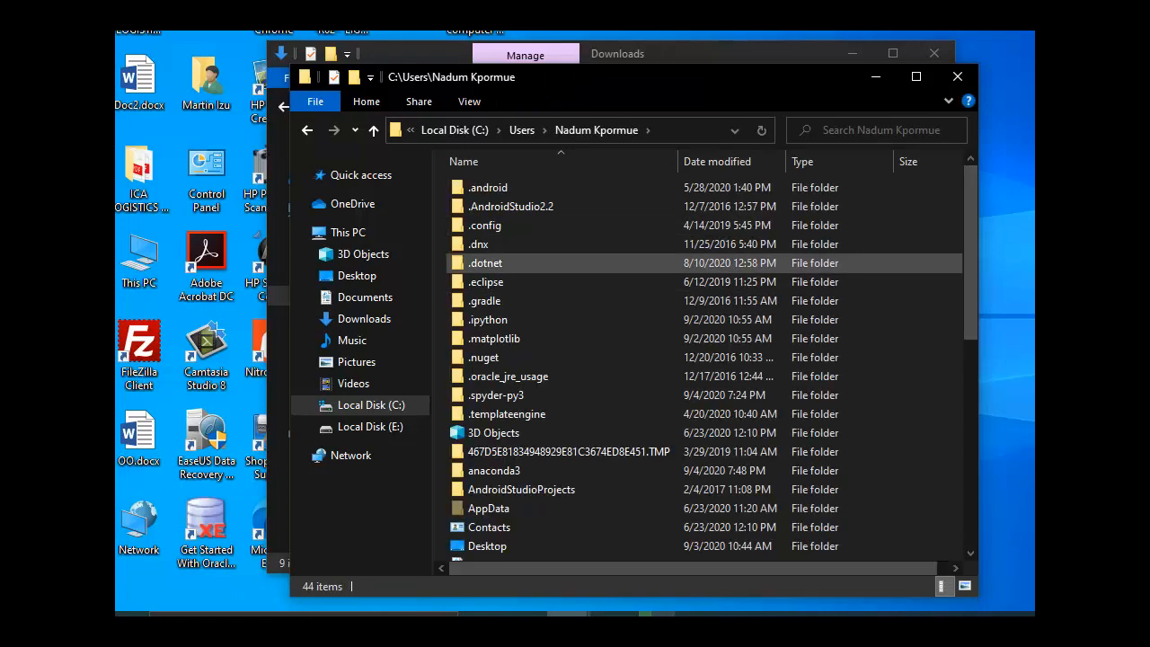
# - Open the anaconda3 folder within the profile folder and close the Downloads window behind it
pyautogui.scroll(-2, 705, 359)
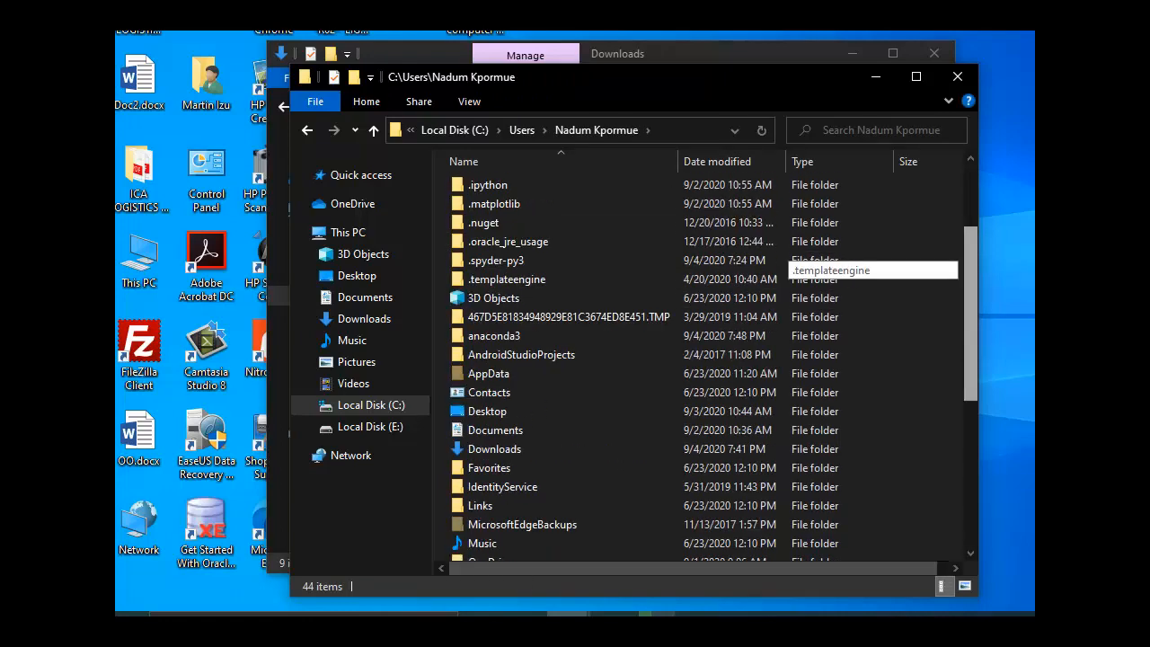
pyautogui.moveTo(970, 315); pyautogui.dragTo(970, 285)
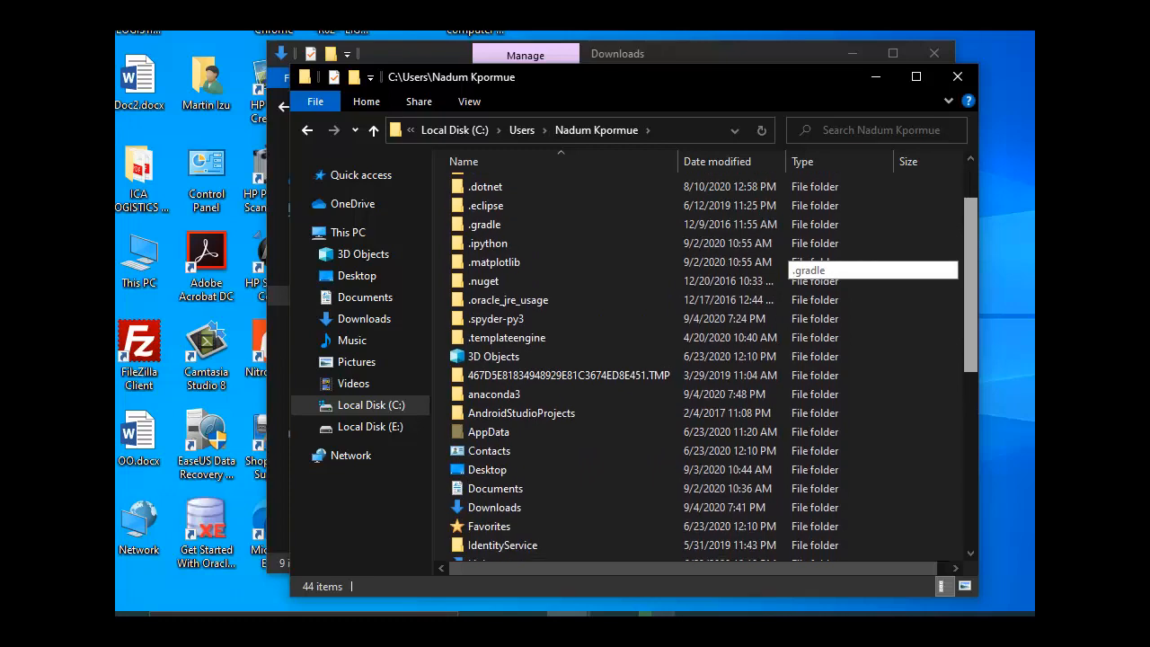
pyautogui.scroll(-4, 791, 261)
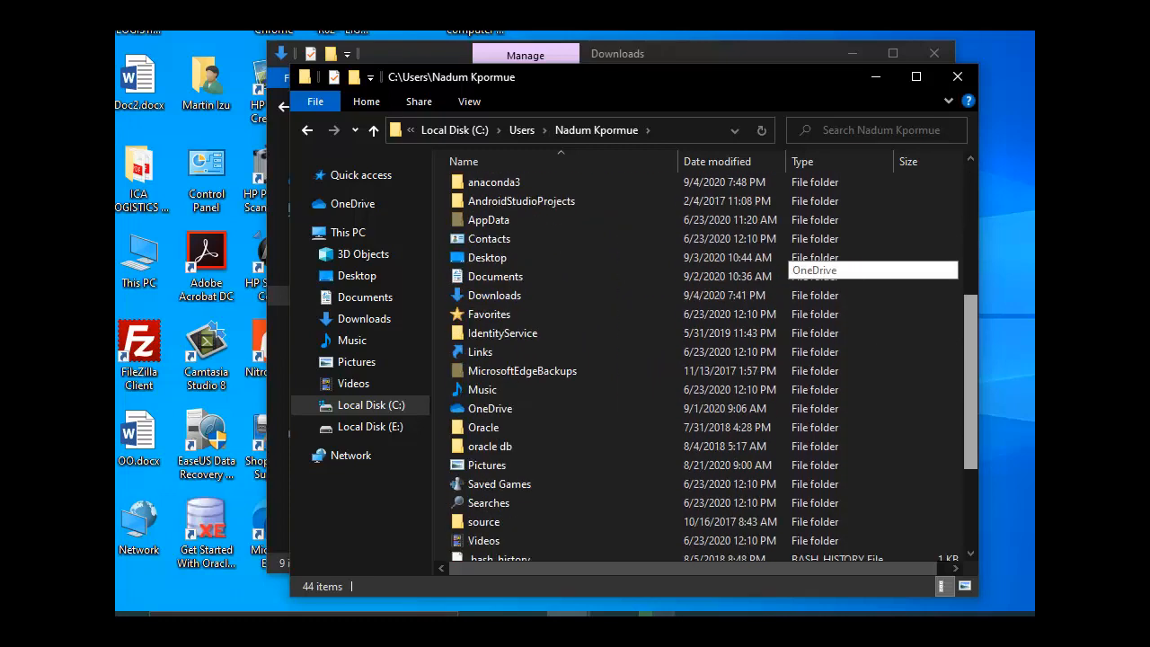
pyautogui.scroll(-3, 791, 269)
pyautogui.scroll(4, 790, 269)
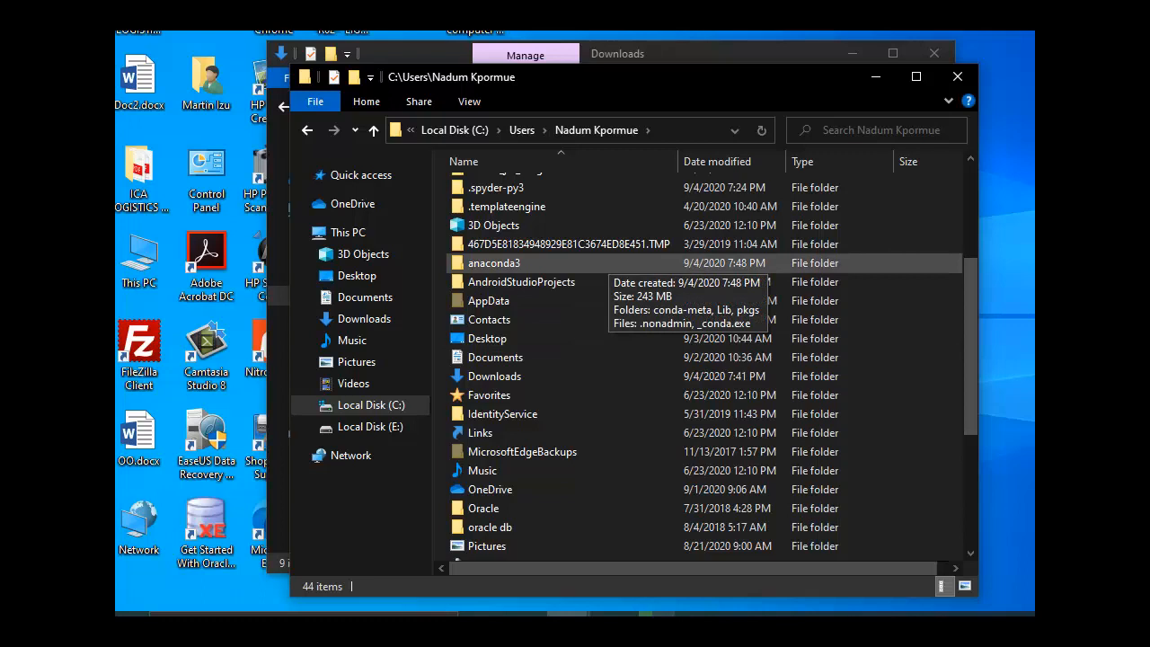
pyautogui.doubleClick(602, 263)
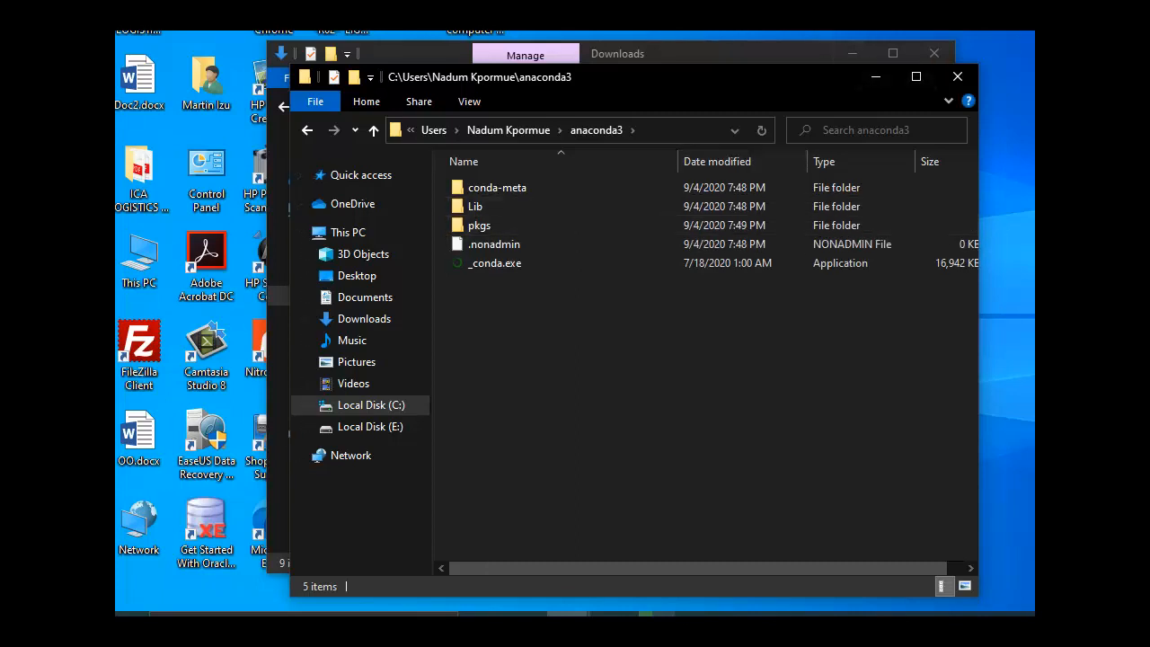
pyautogui.click(763, 53)
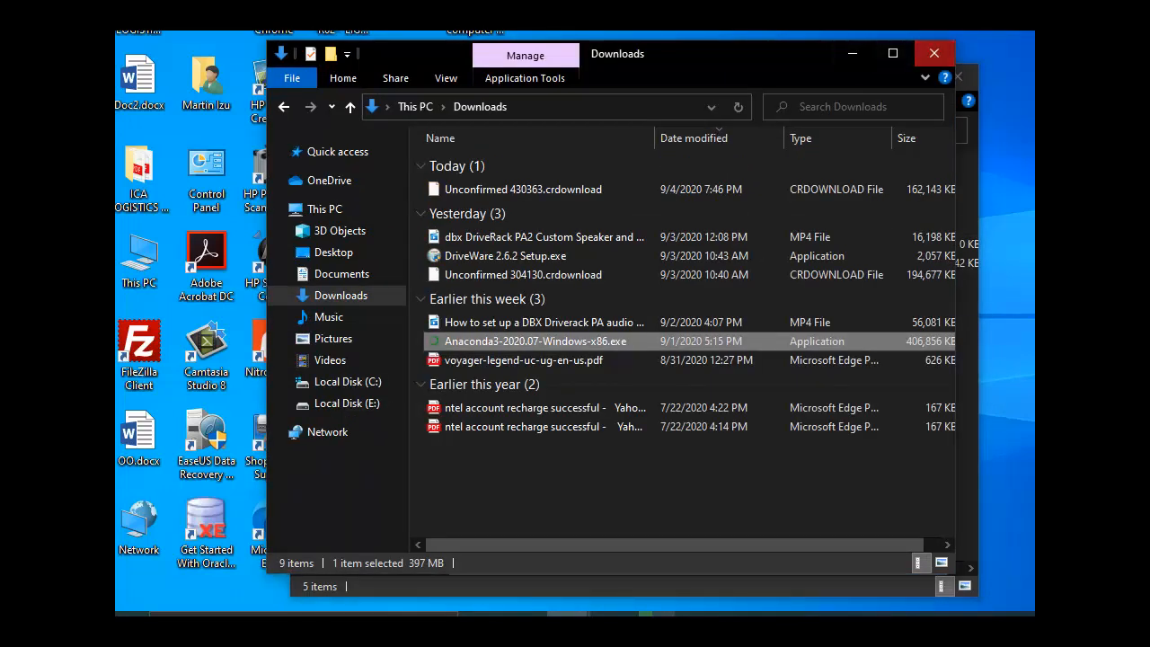
pyautogui.click(934, 53)
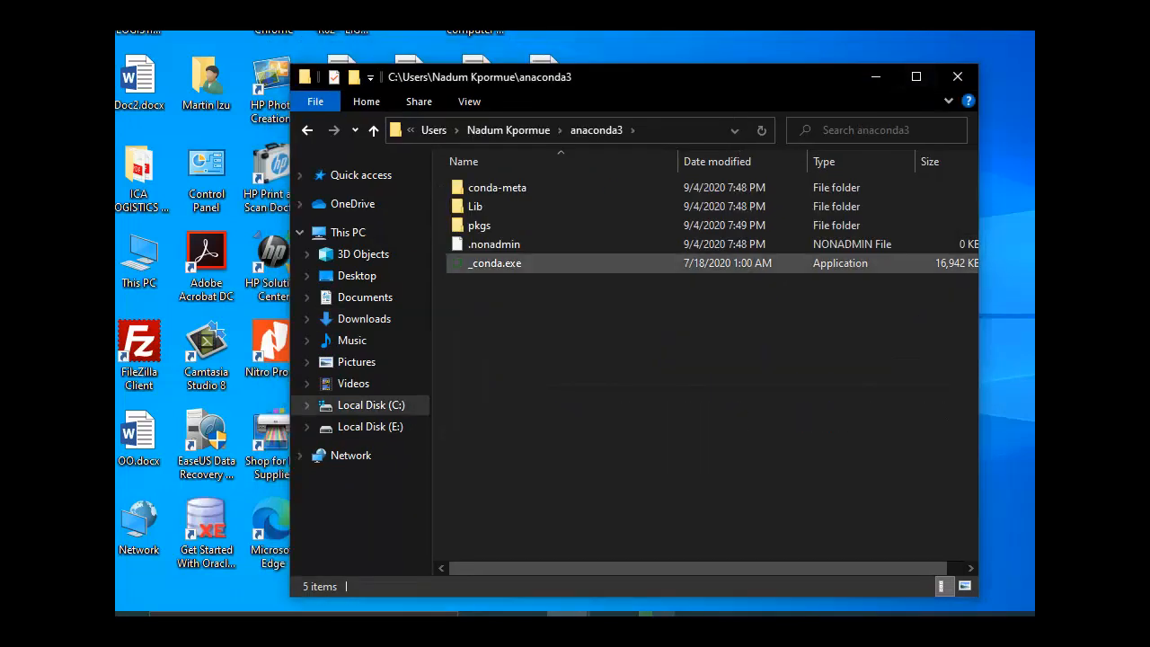
# - Examine the contents of the conda-meta and pkgs folders in anaconda3, and close the File Explorer window
pyautogui.click(475, 206)
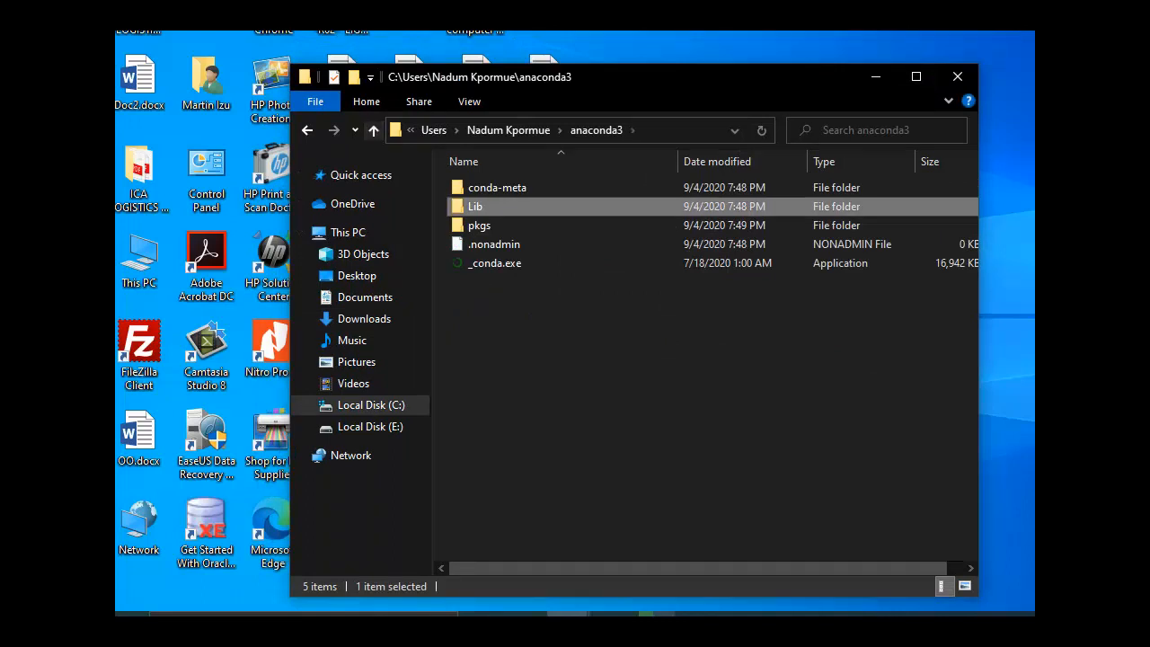
pyautogui.doubleClick(498, 187)
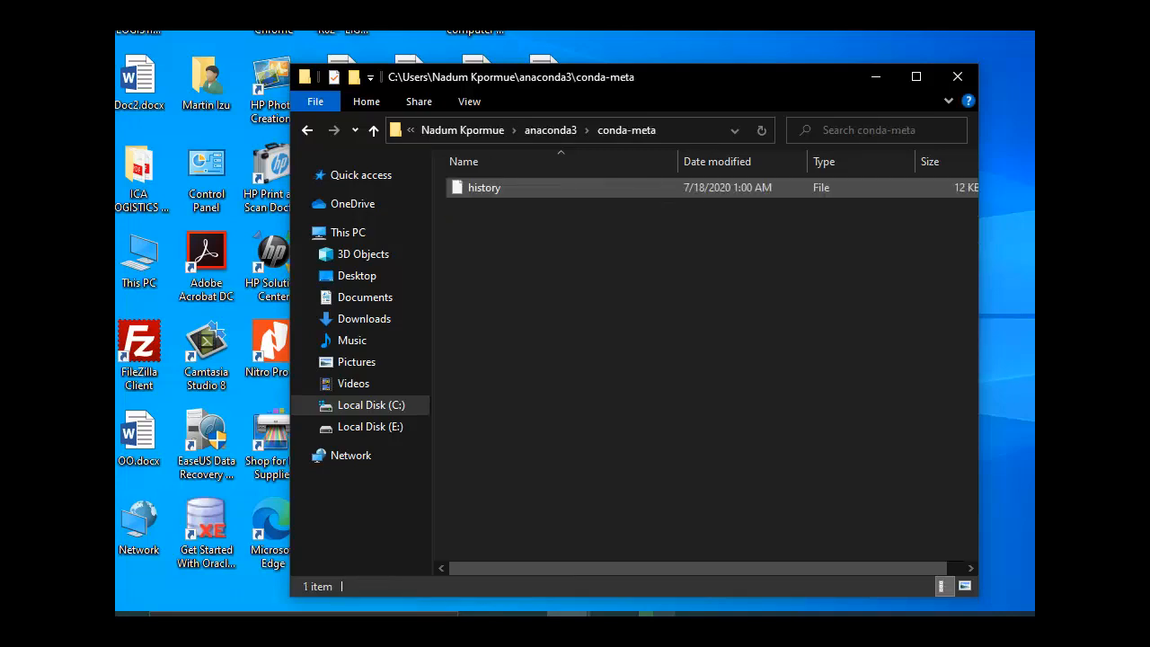
pyautogui.click(374, 130)
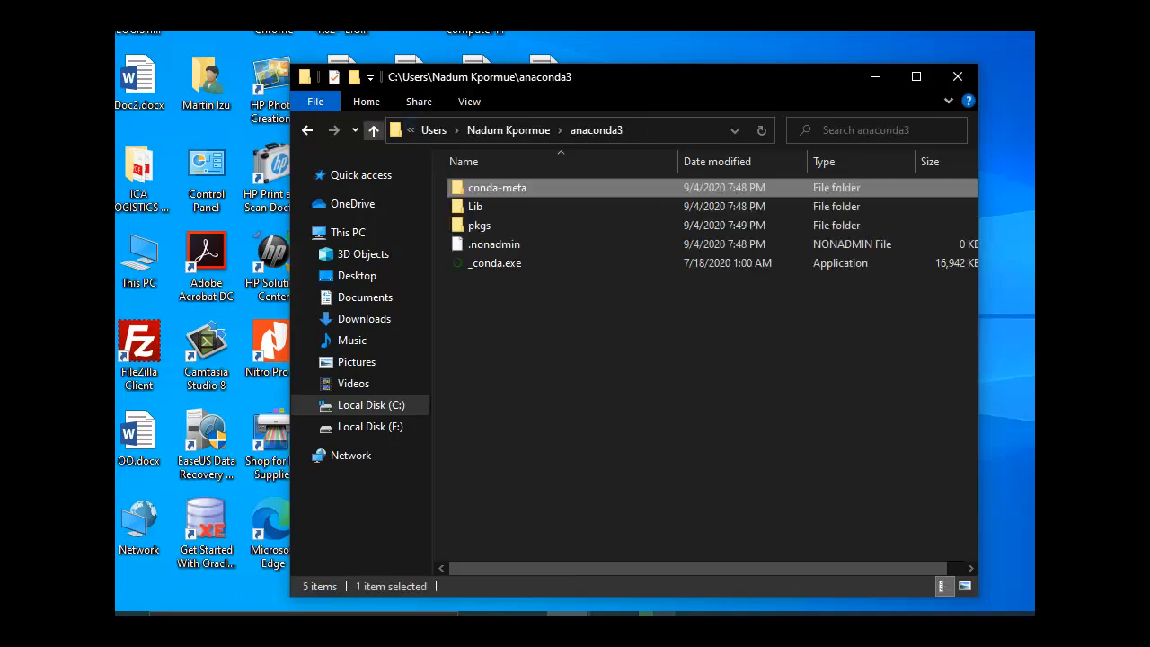
pyautogui.doubleClick(481, 225)
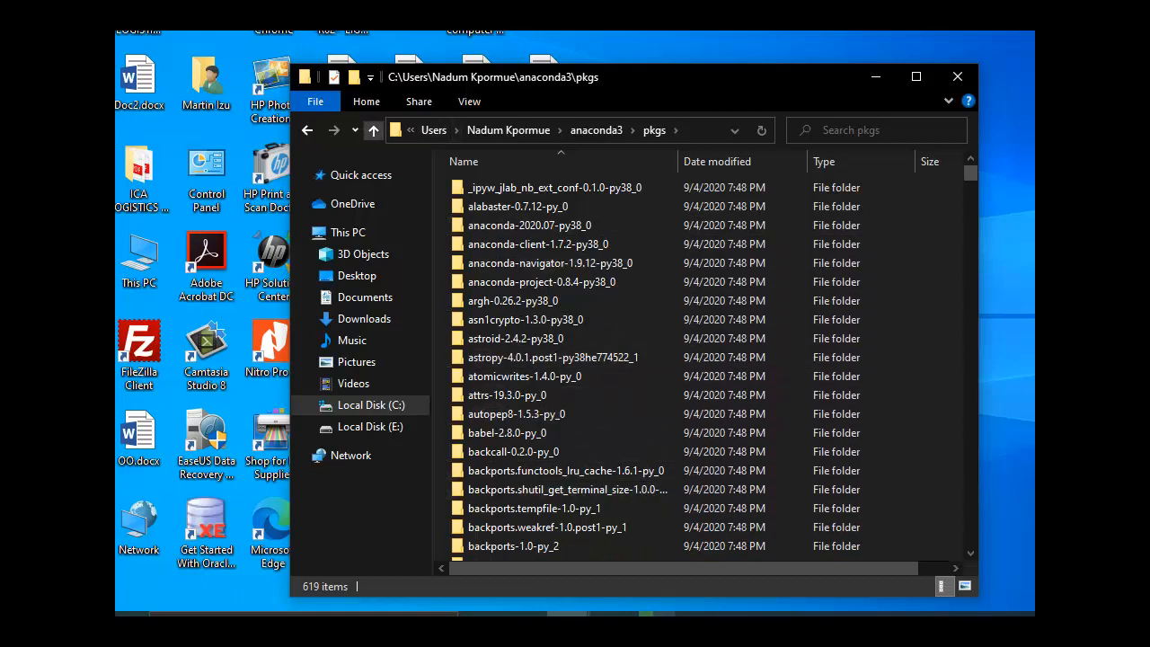
pyautogui.click(373, 131)
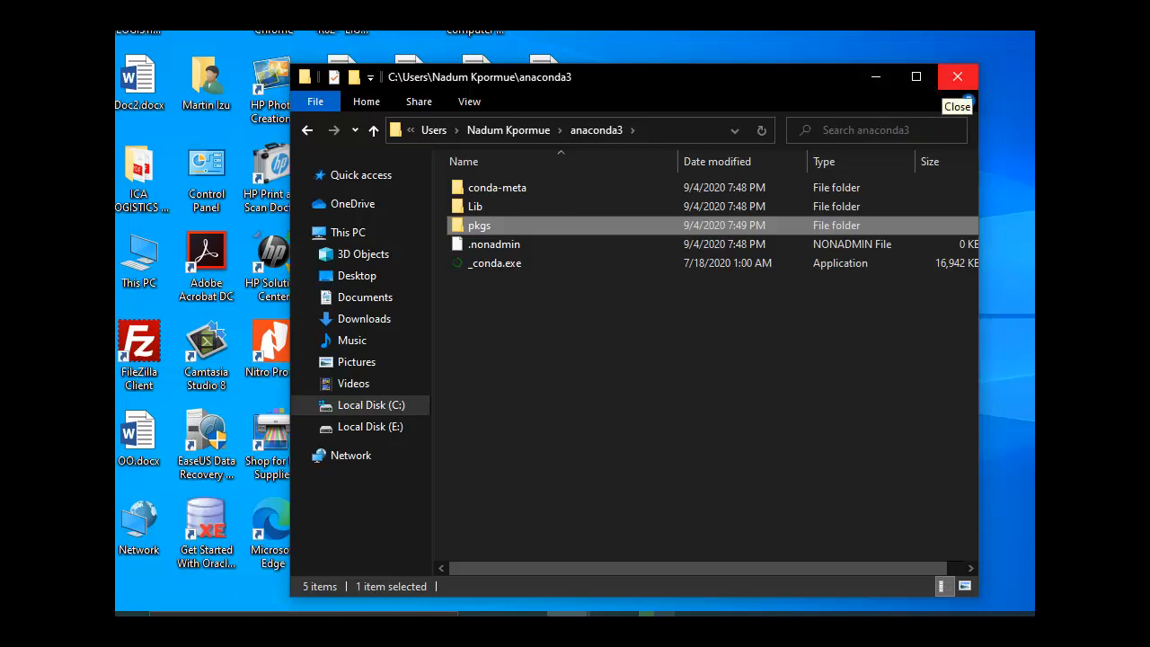
pyautogui.click(957, 79)
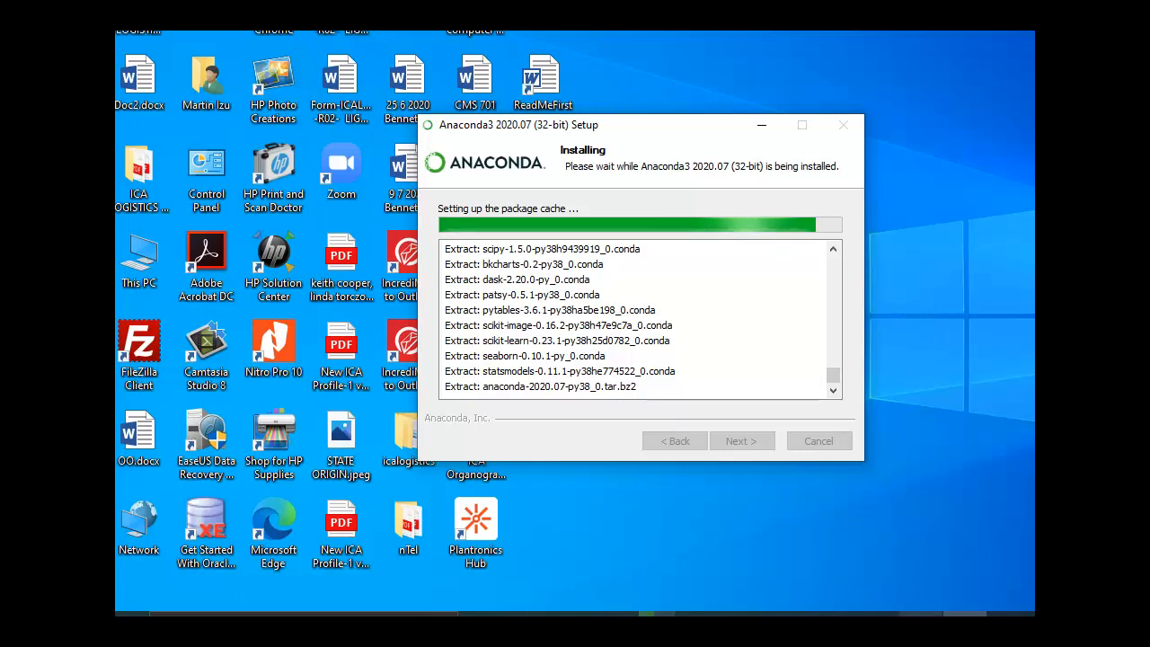
pyautogui.click(921, 614)
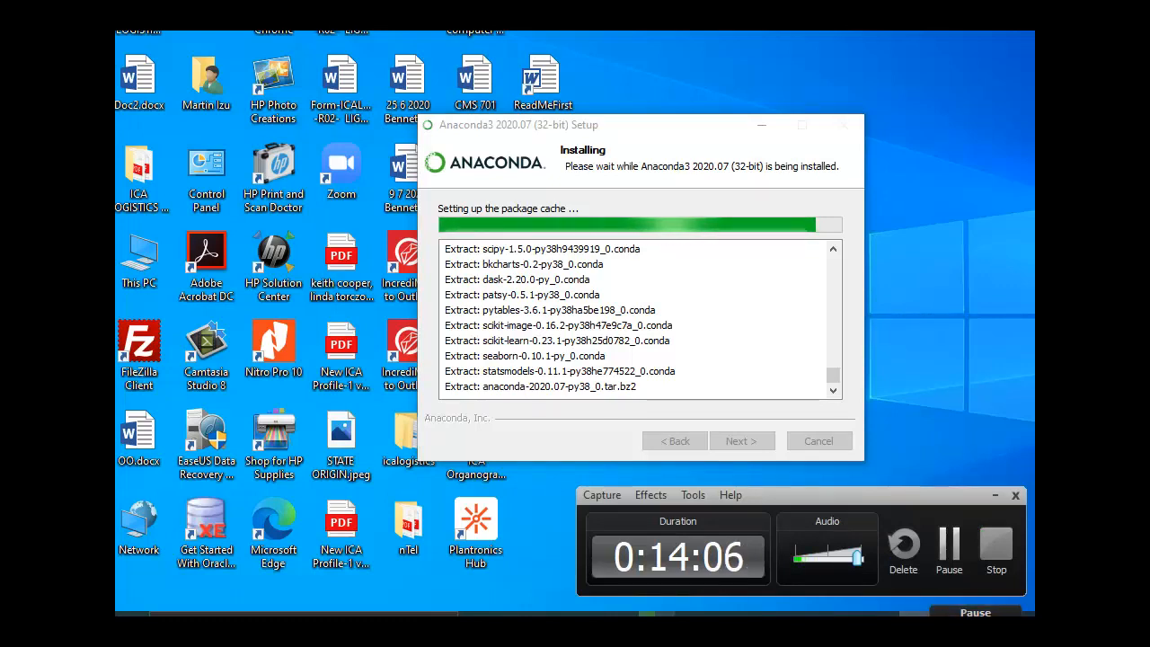
pyautogui.click(949, 546)
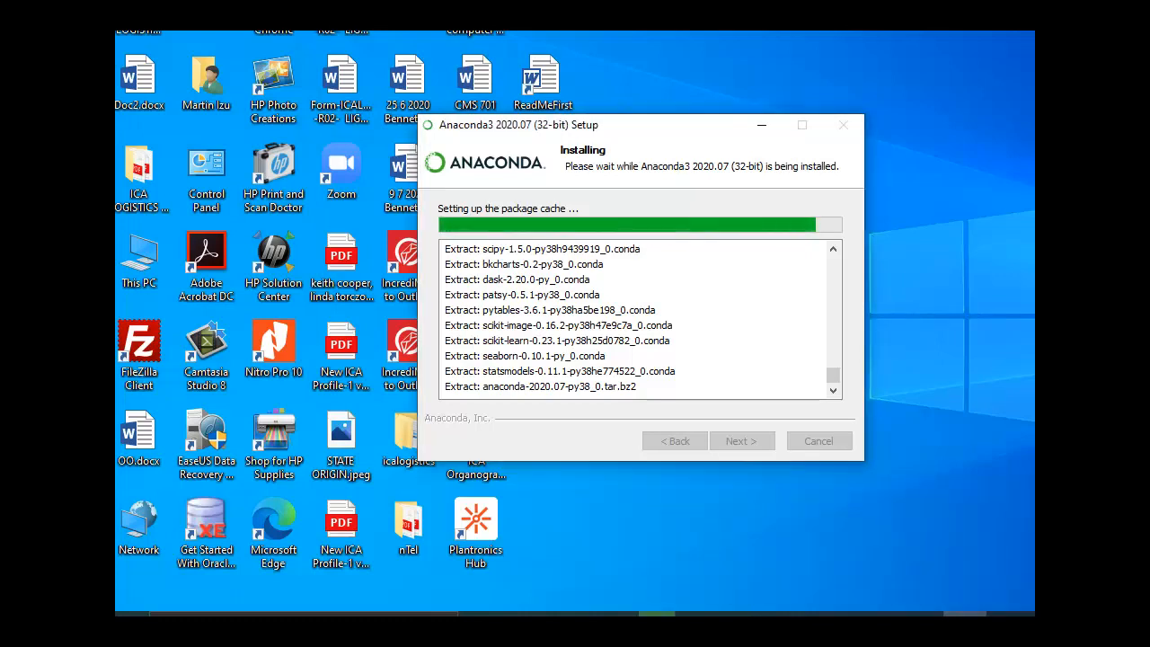
# - Bring up the Downloads folder window and open the properties of Anaconda3-2020.07-Windows-x86.exe
pyautogui.moveTo(568, 613)
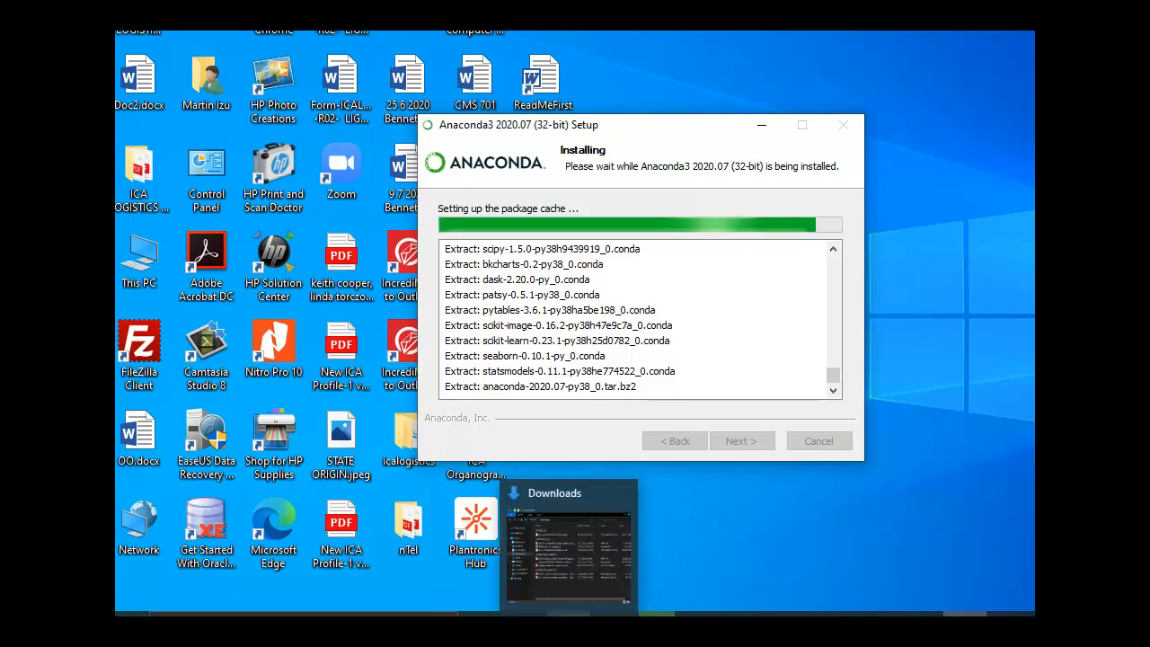
pyautogui.click(568, 613)
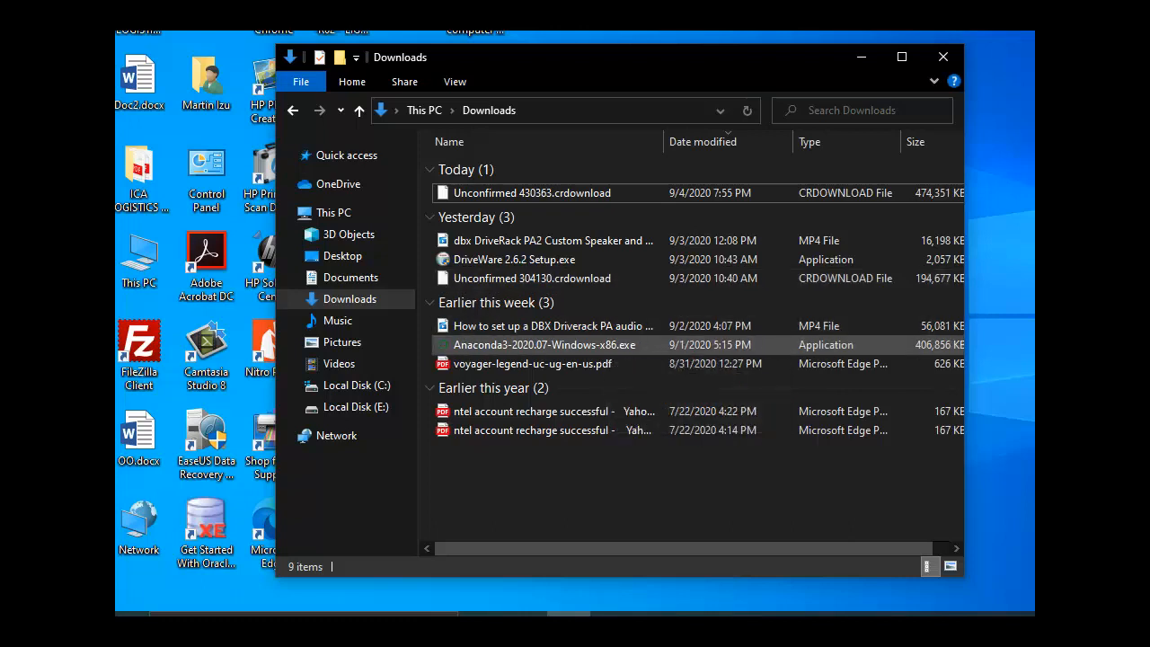
pyautogui.click(545, 345)
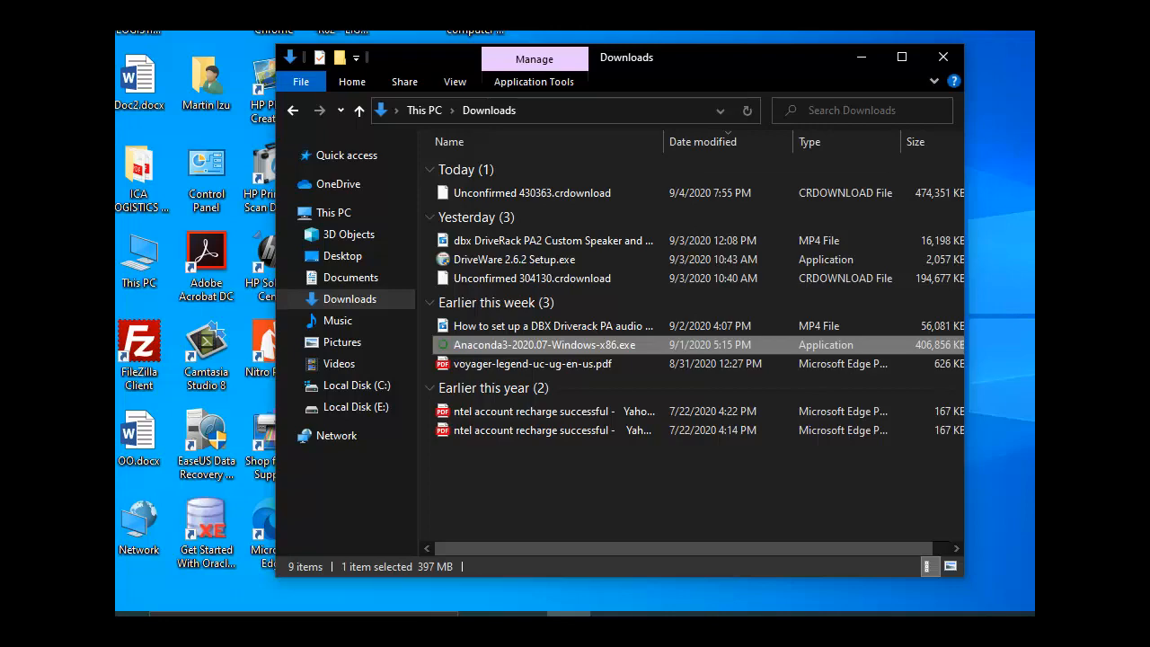
pyautogui.rightClick(639, 345)
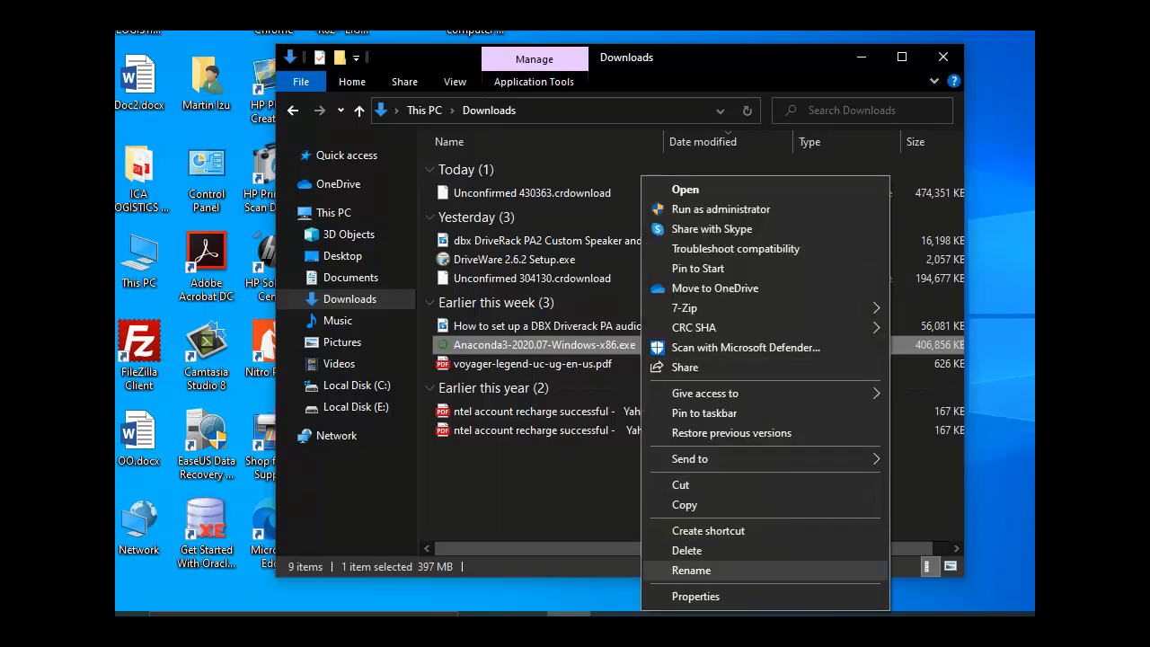
pyautogui.click(694, 596)
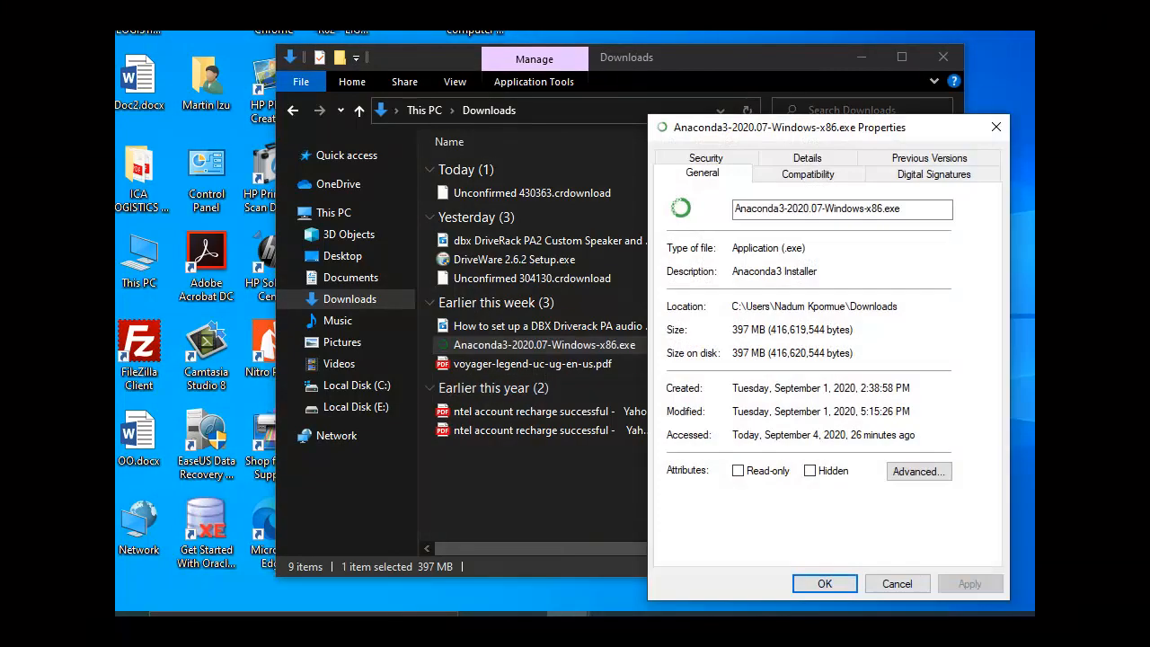
pyautogui.moveTo(791, 128); pyautogui.dragTo(652, 64)
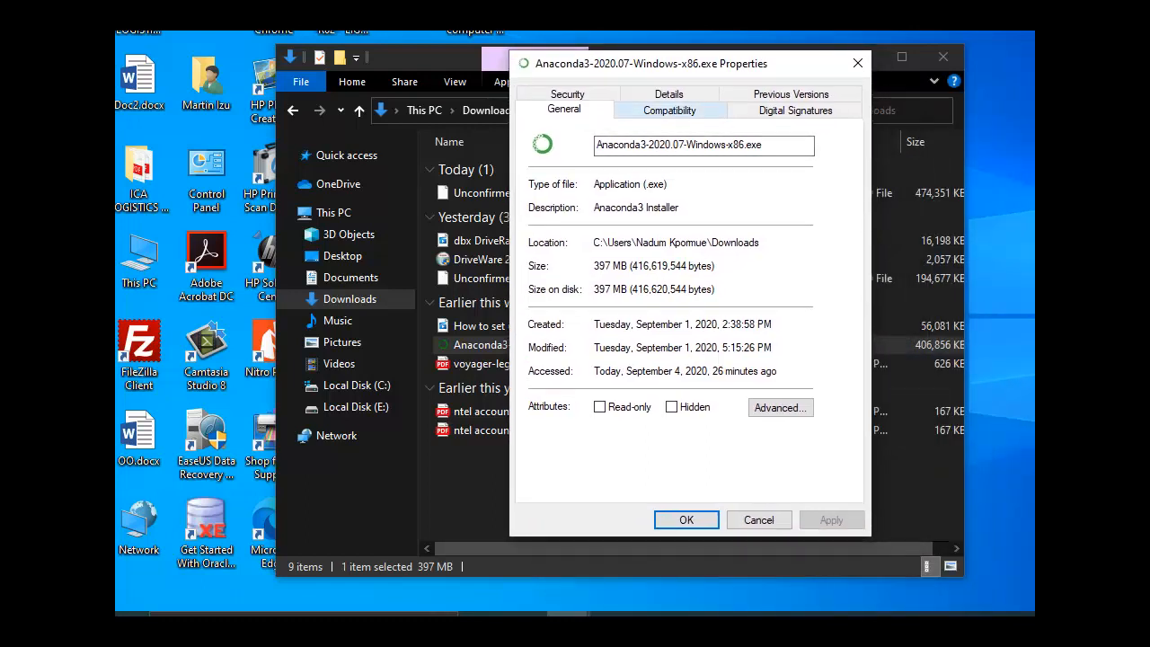
pyautogui.click(669, 110)
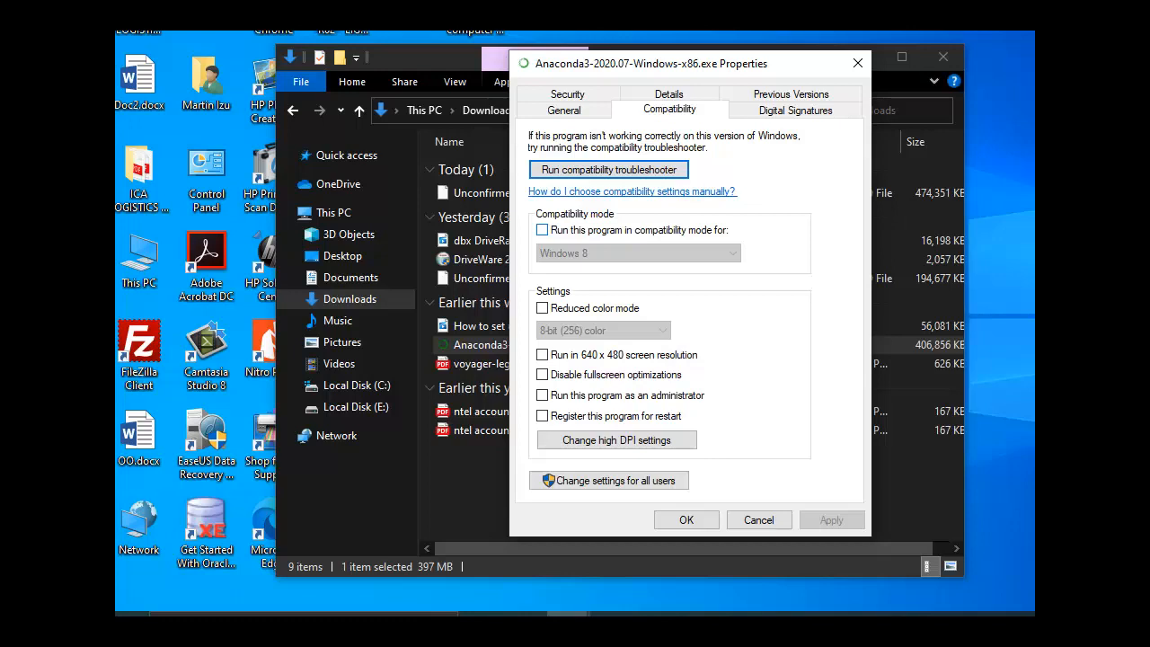
pyautogui.click(543, 231)
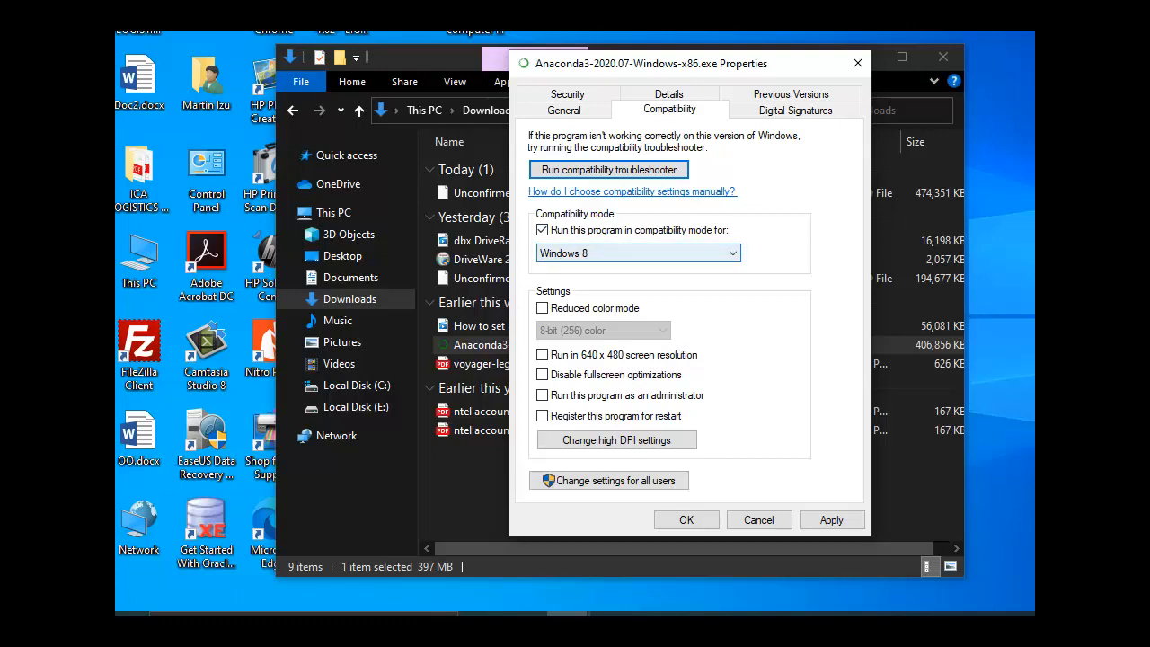
pyautogui.click(656, 253)
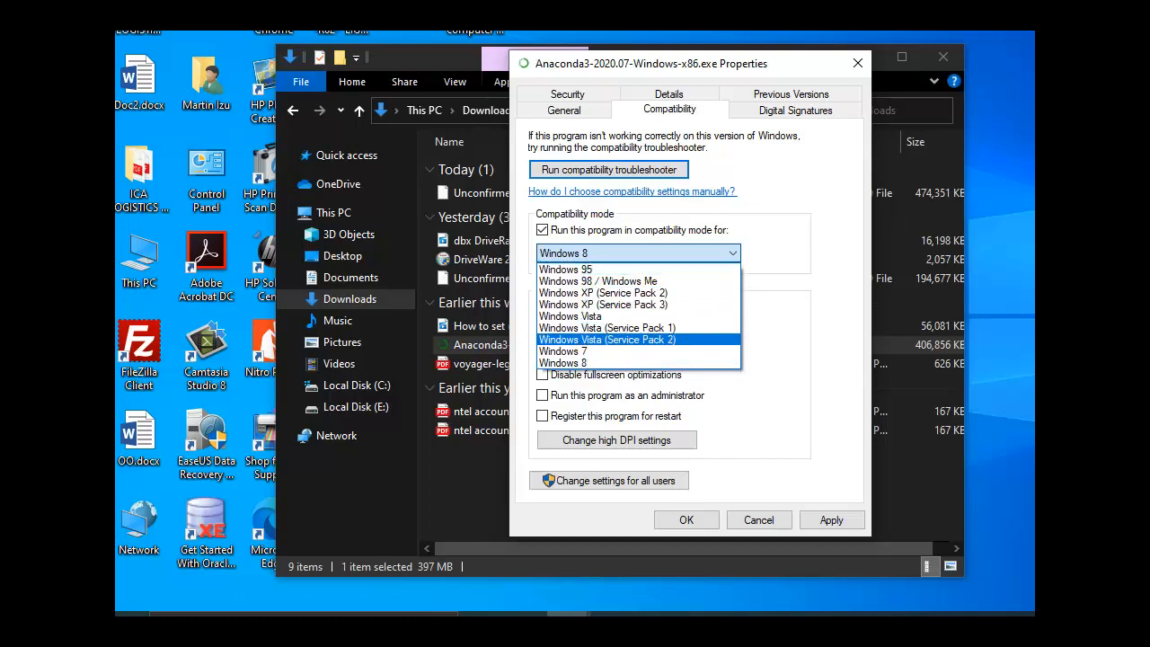
pyautogui.press('Return')
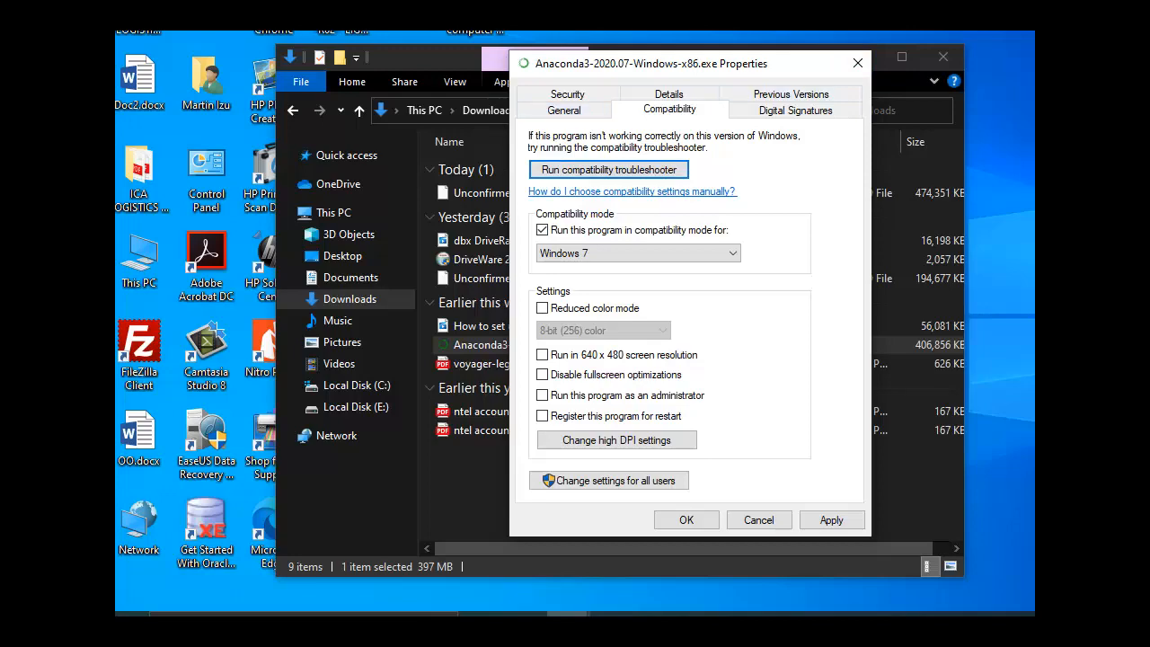
pyautogui.click(858, 63)
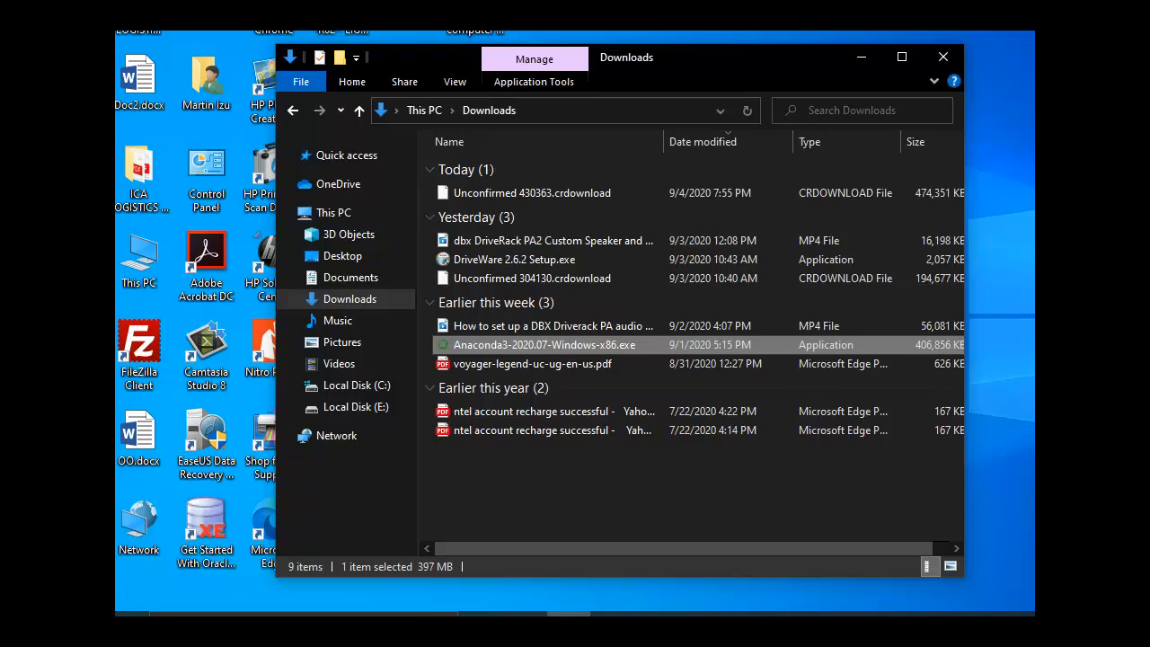
# - Open the properties of Anaconda3-2020.07-Windows-x86.exe and enable its compatibility mode for Windows 7
pyautogui.rightClick(580, 345)
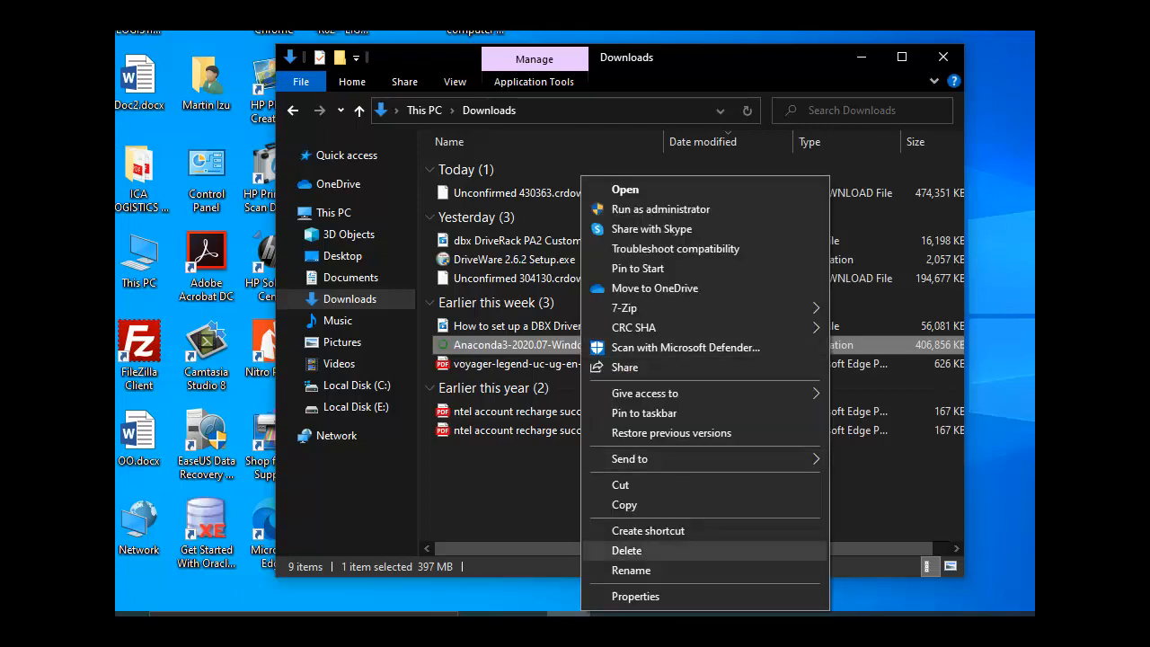
pyautogui.click(635, 596)
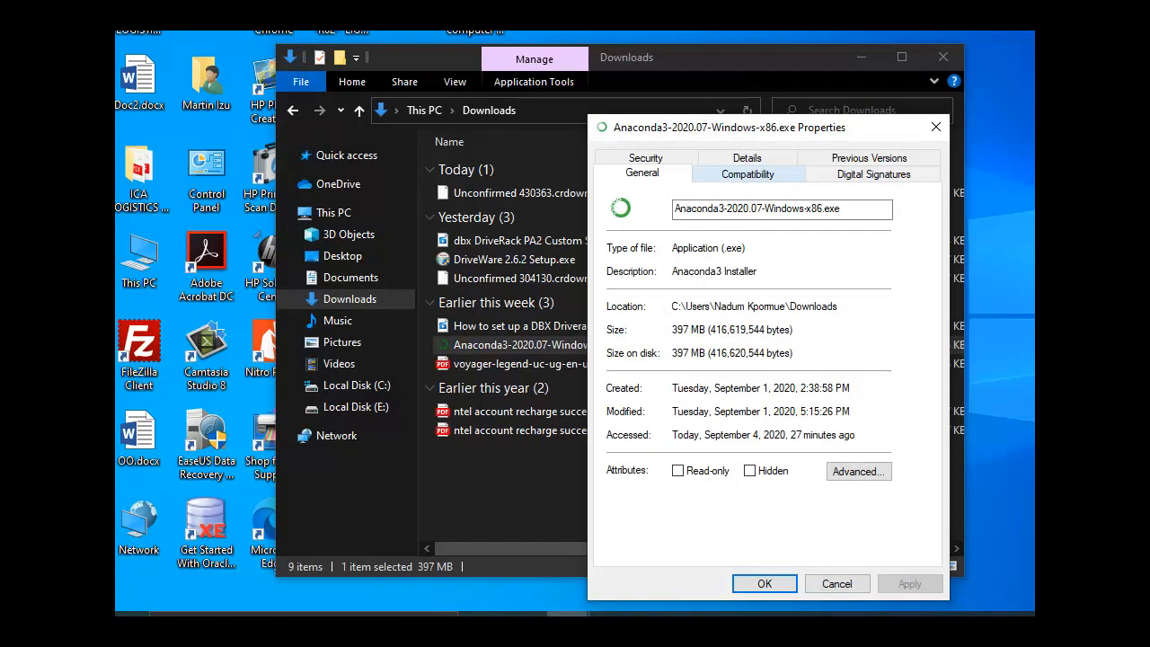
pyautogui.click(748, 174)
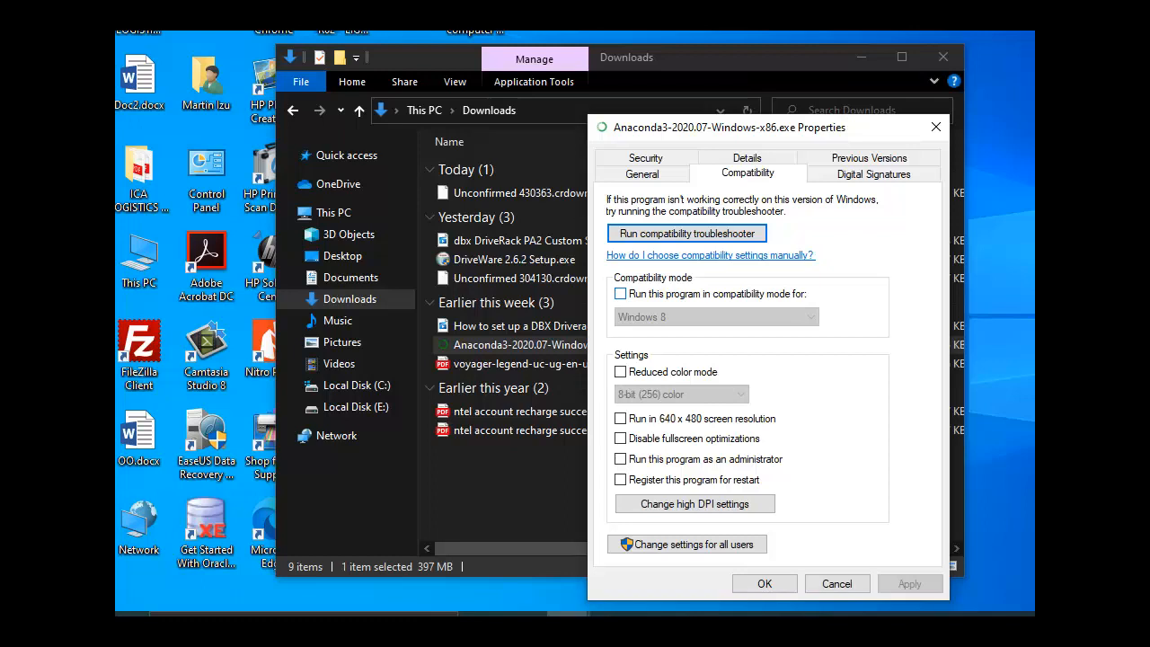
pyautogui.click(621, 293)
pyautogui.click(719, 317)
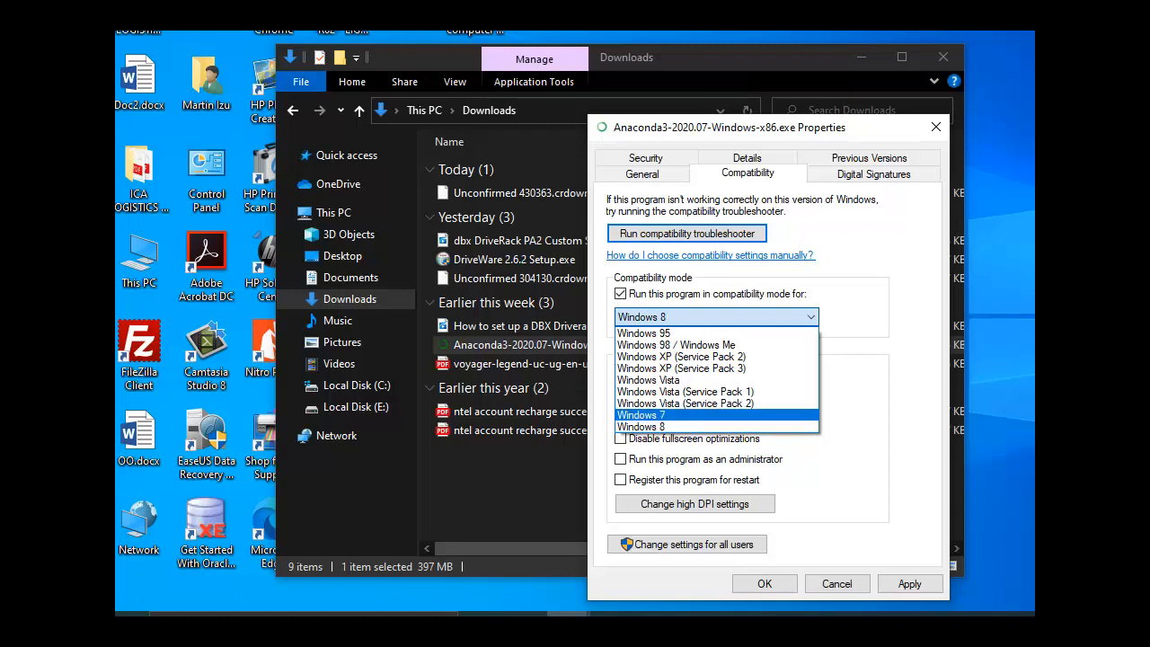
pyautogui.click(664, 415)
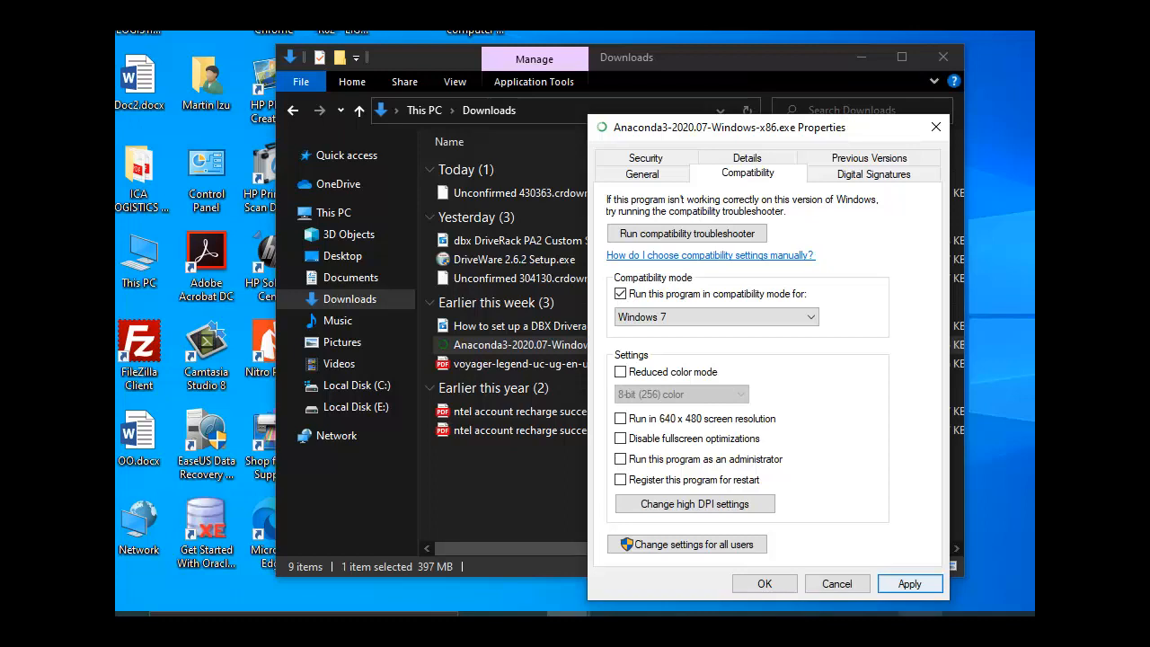
# - Bring up the Anaconda3 2020.07 (32-bit) Uninstall window and close the installer file's properties dialog
pyautogui.click(920, 614)
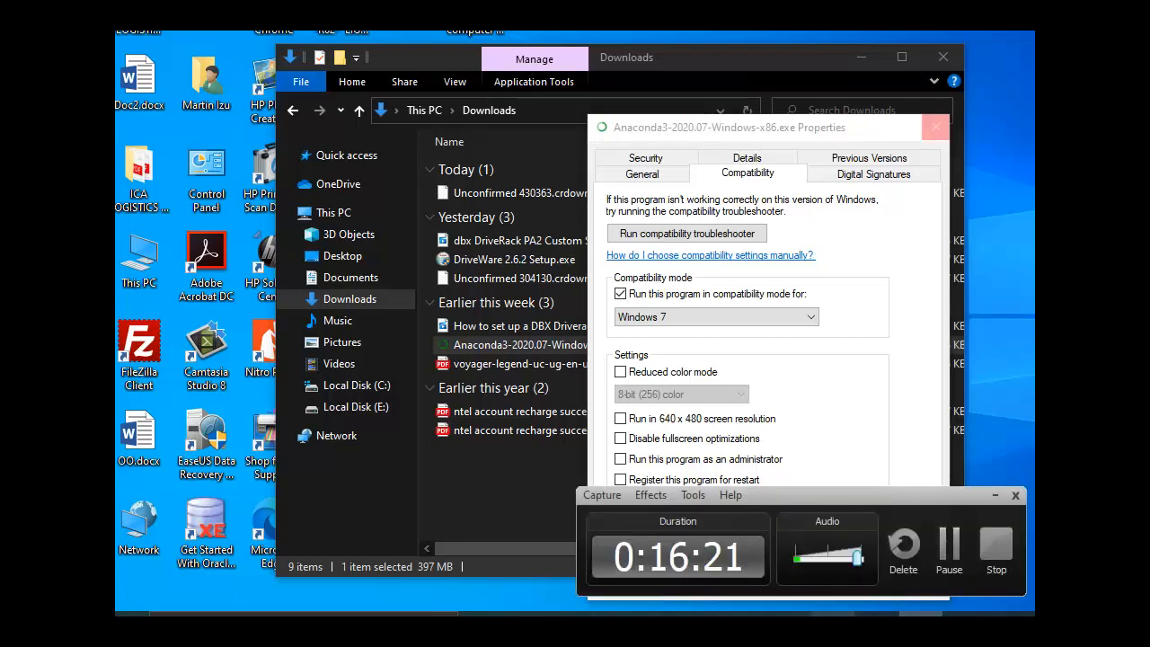
pyautogui.click(832, 614)
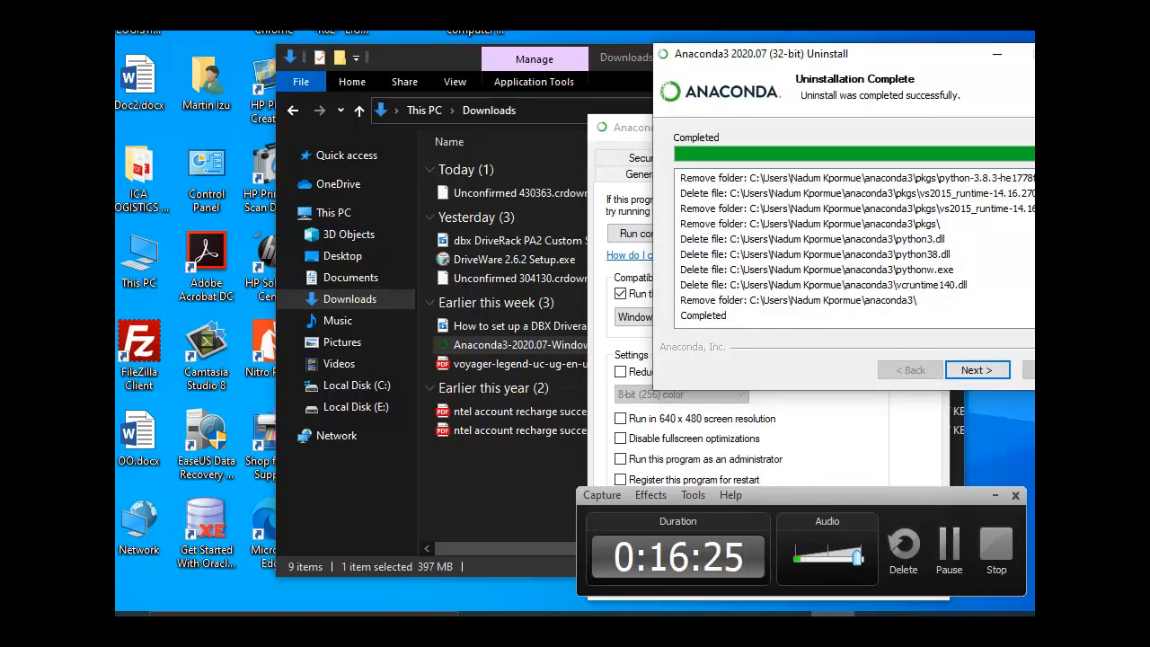
pyautogui.click(844, 440)
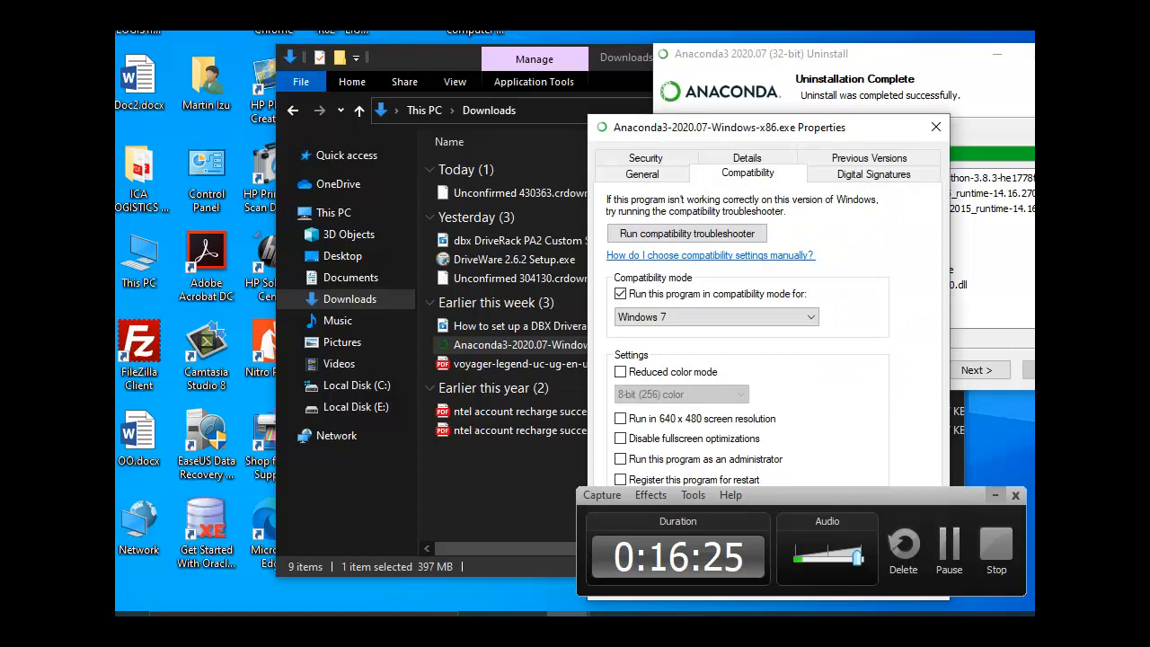
pyautogui.click(996, 495)
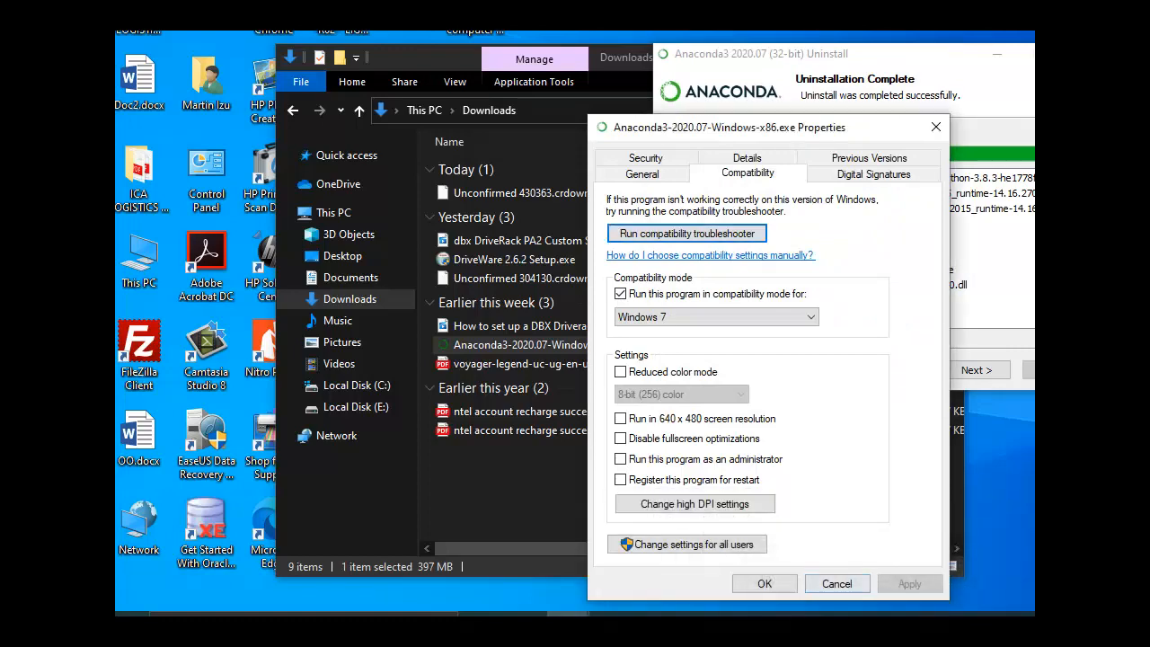
pyautogui.click(836, 583)
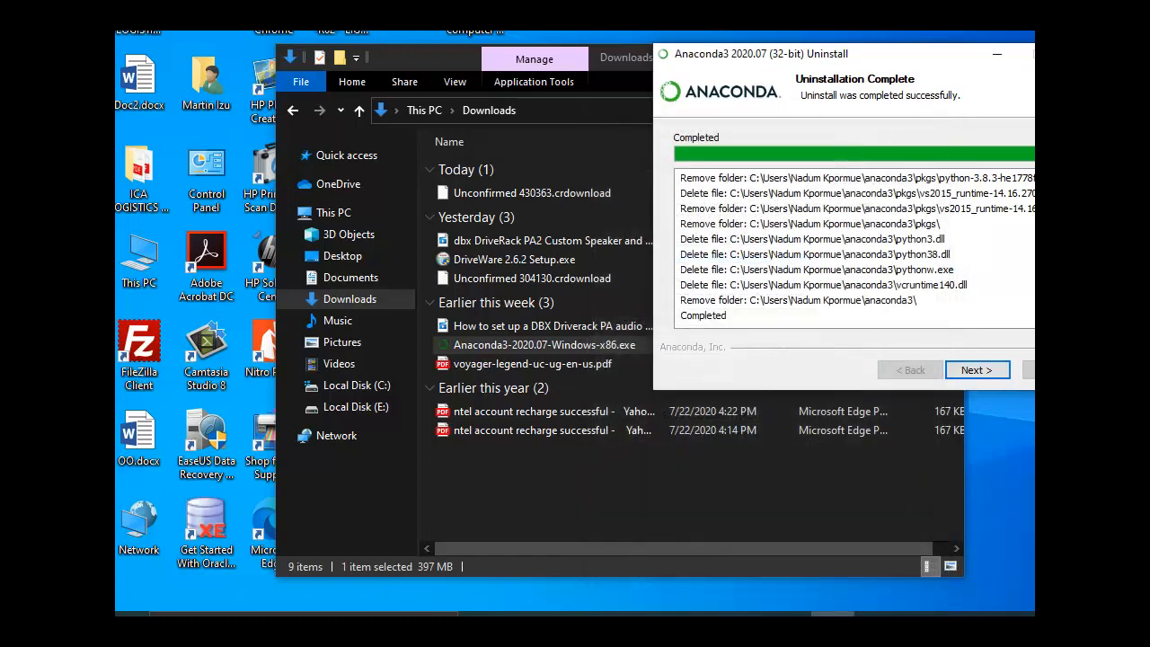
# - Minimize the Downloads window and finish the Anaconda3 2020.07 (32-bit) Uninstall wizard
pyautogui.moveTo(763, 54); pyautogui.dragTo(566, 80)
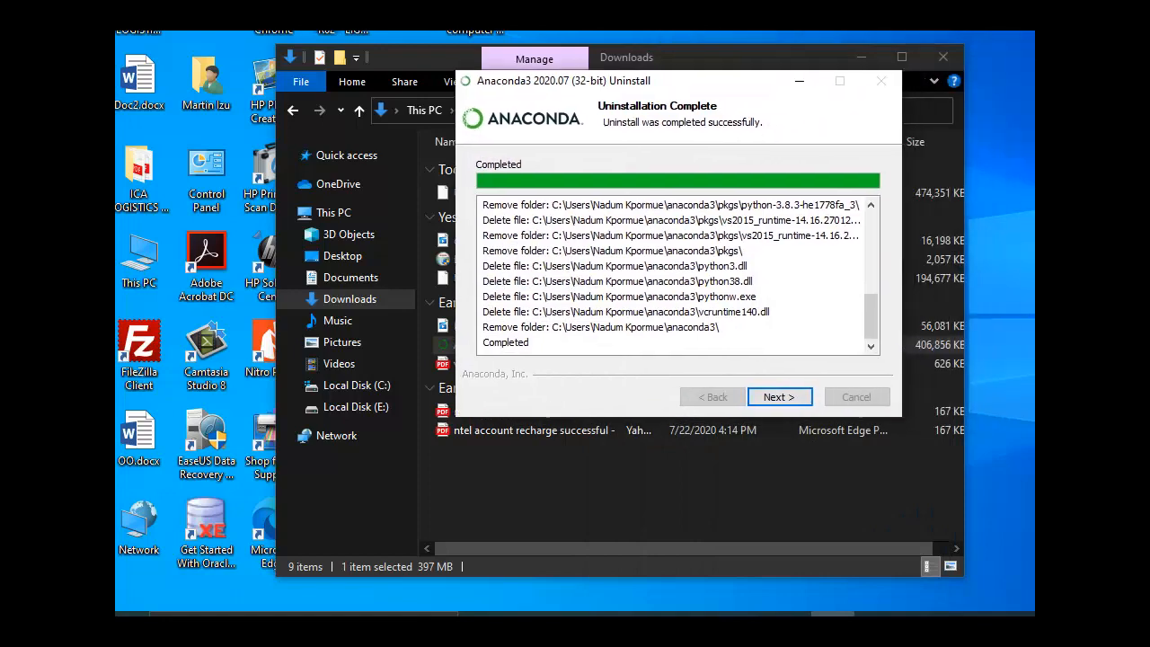
pyautogui.click(861, 57)
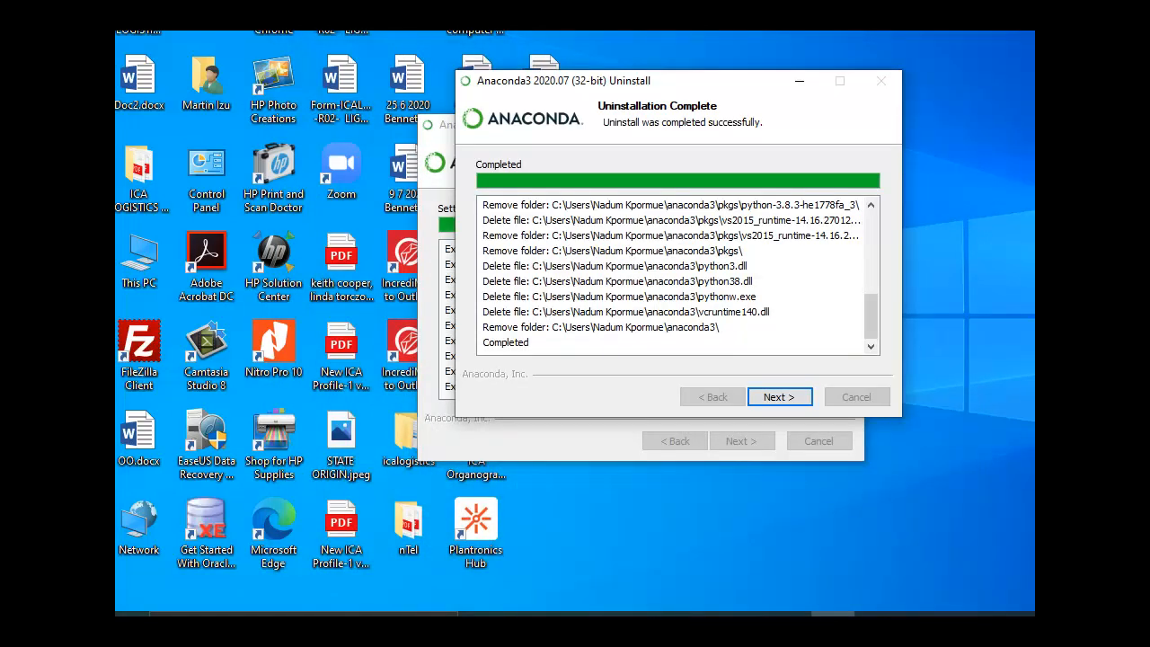
pyautogui.click(779, 396)
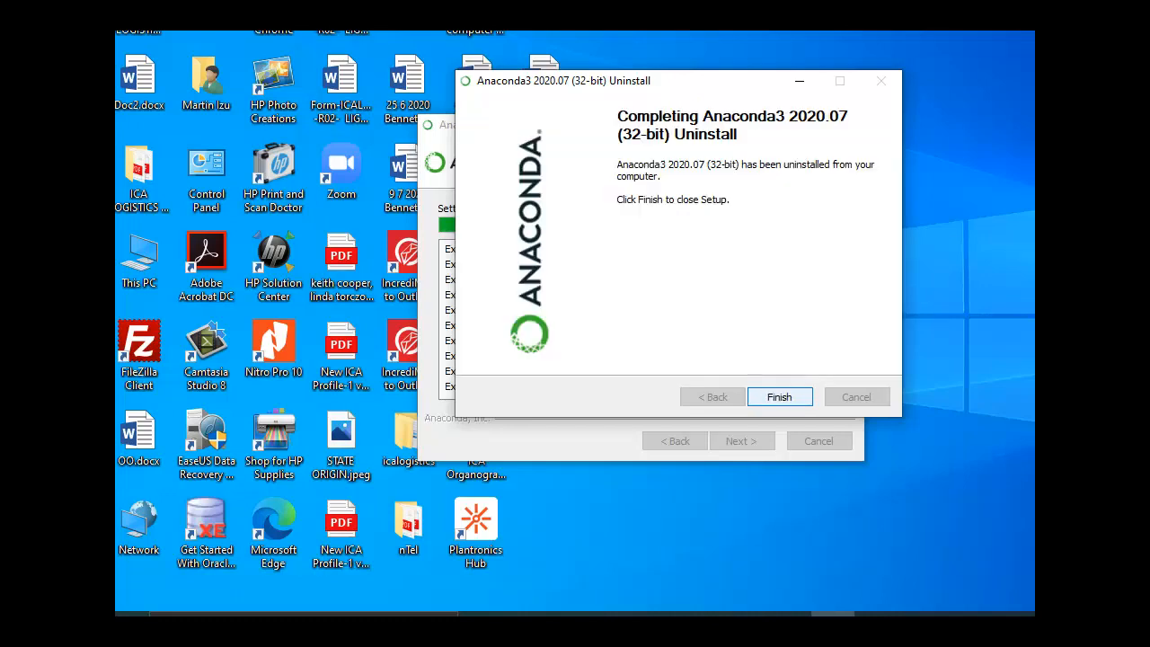
pyautogui.press('Return')
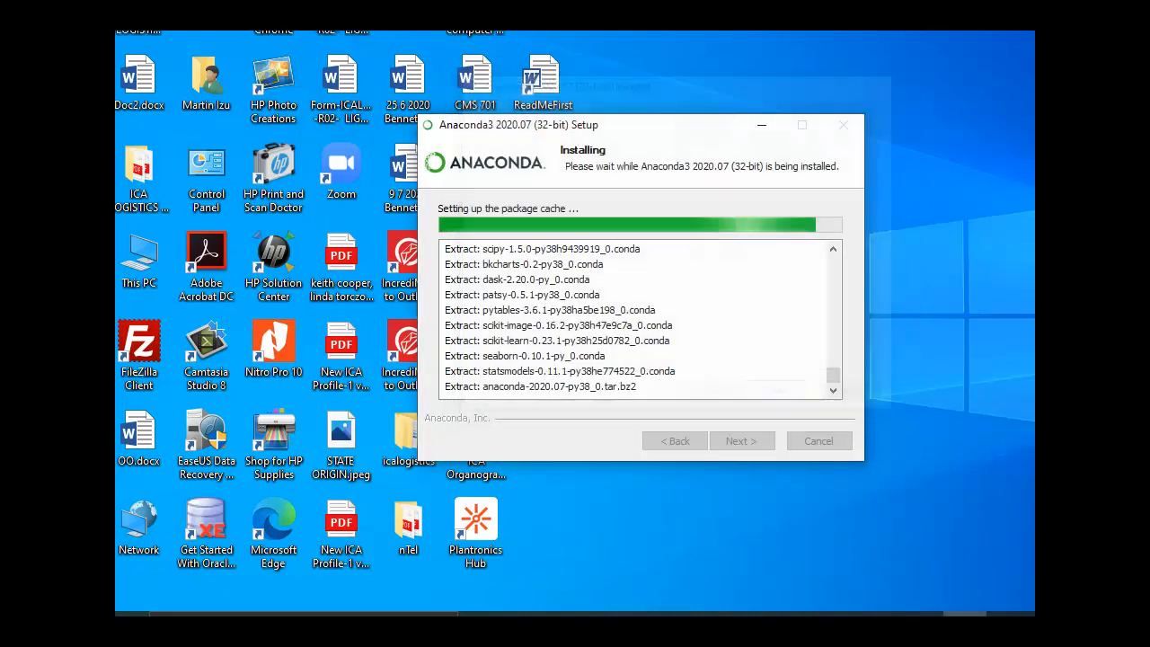
# - Check the Windows edition, installed memory and system type in the properties of This PC, and close the System window
pyautogui.moveTo(639, 125); pyautogui.dragTo(692, 114)
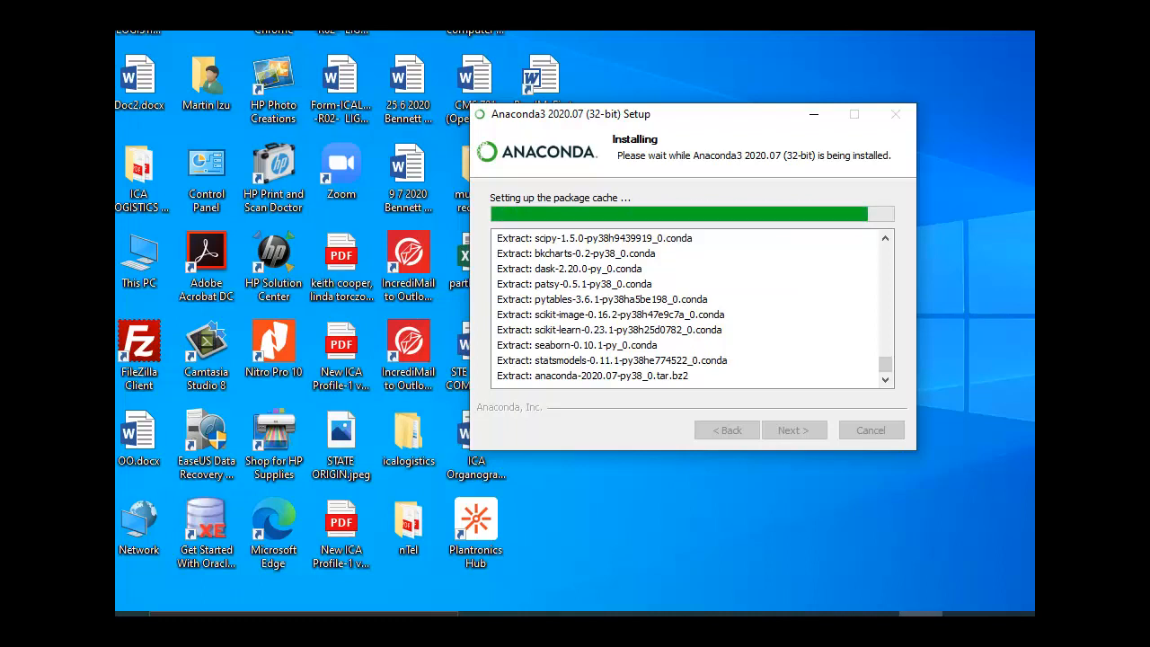
pyautogui.click(877, 614)
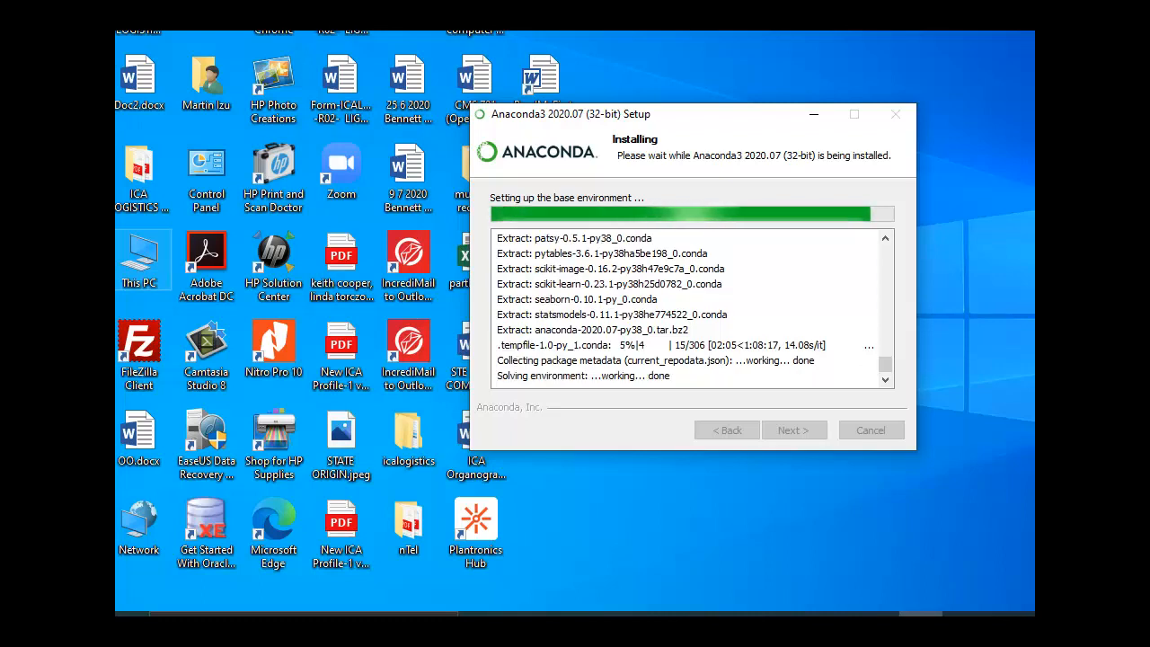
pyautogui.rightClick(149, 281)
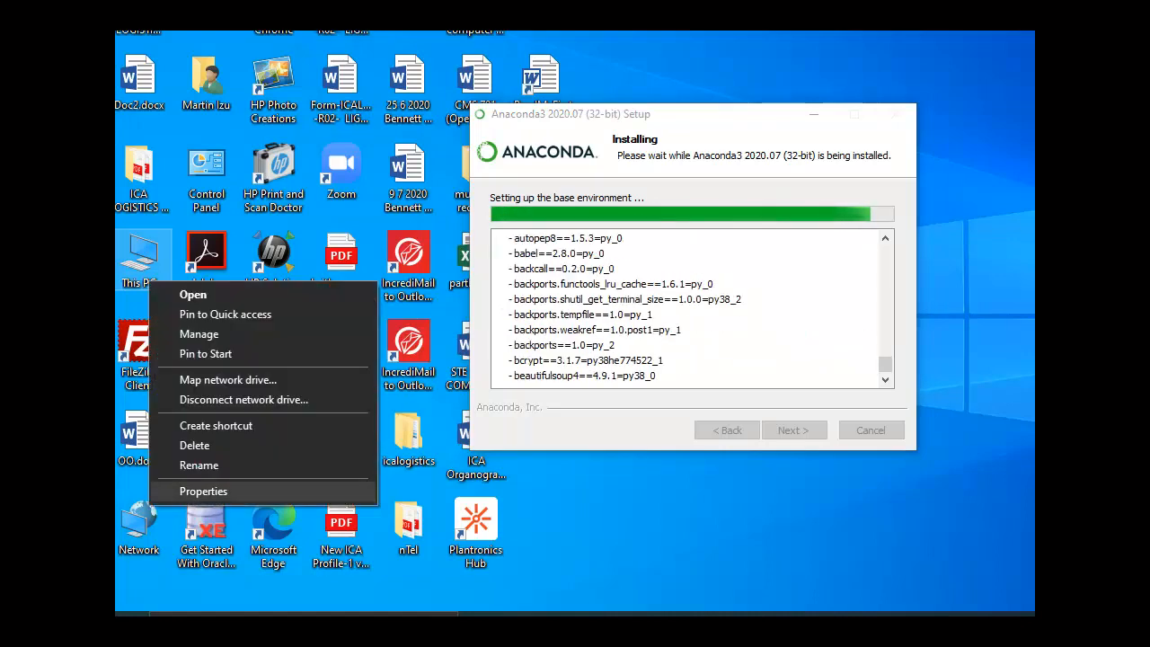
pyautogui.click(203, 491)
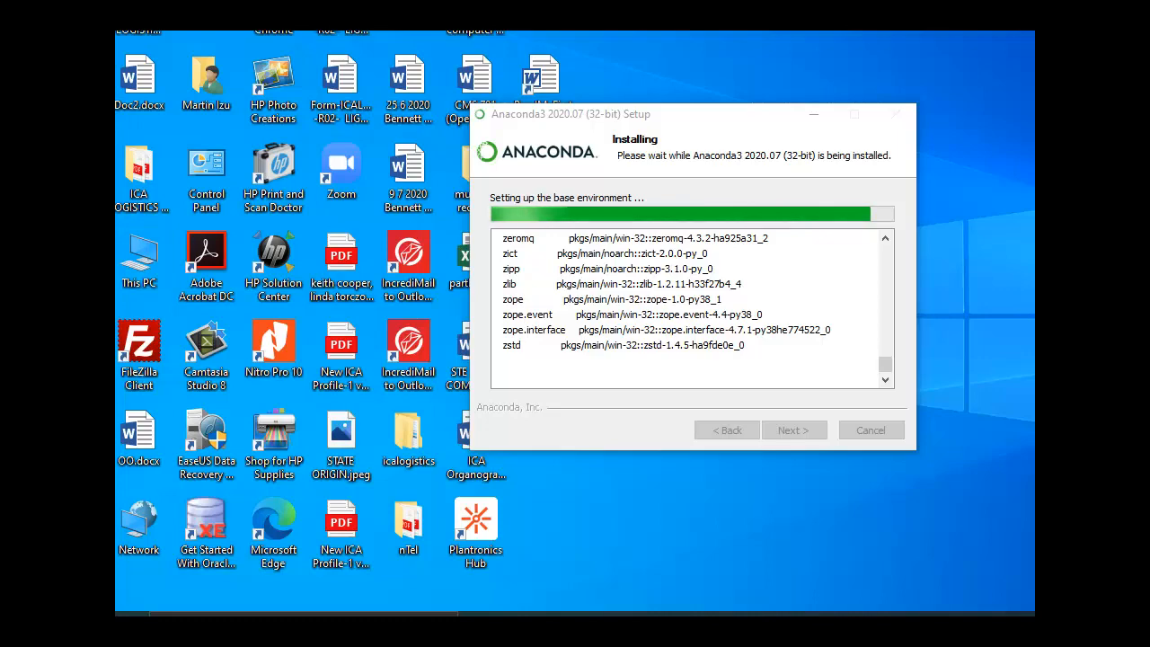
pyautogui.hotkey('alt', 'Tab')
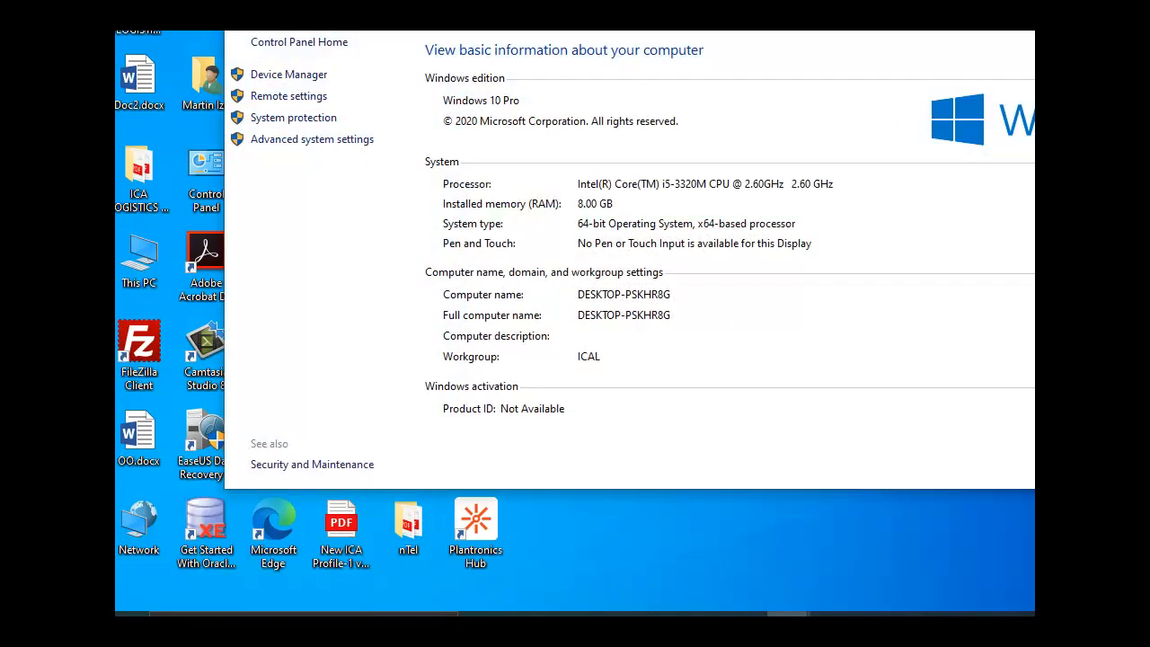
pyautogui.moveTo(1149, 0); pyautogui.dragTo(1134, 43)
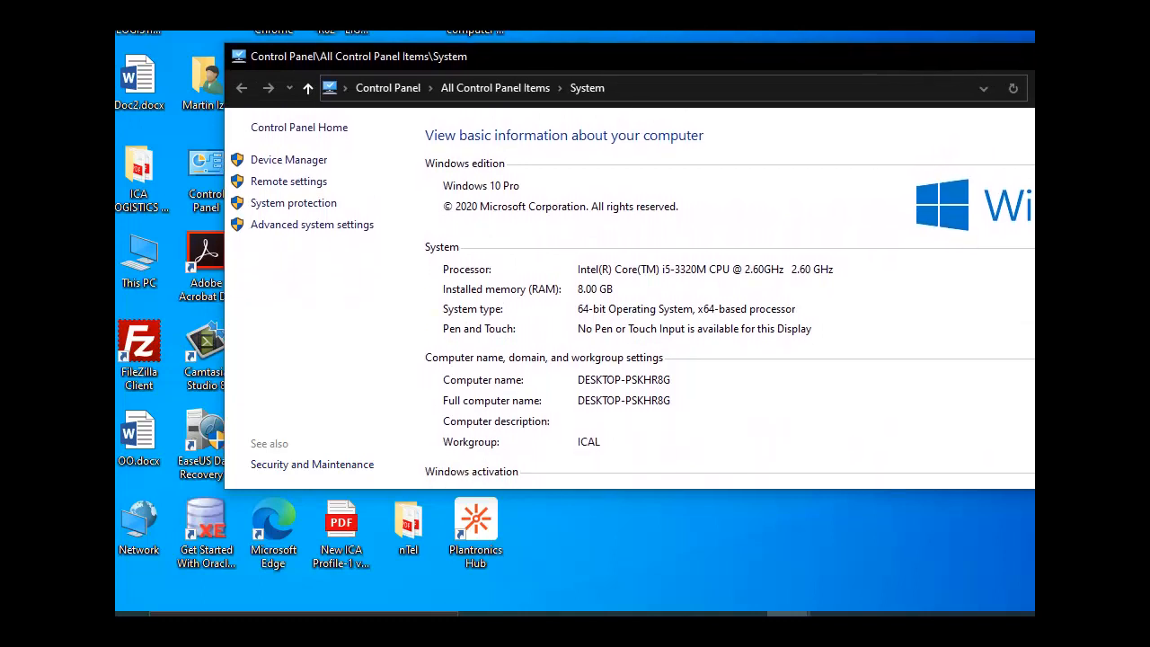
pyautogui.moveTo(809, 56); pyautogui.dragTo(711, 81)
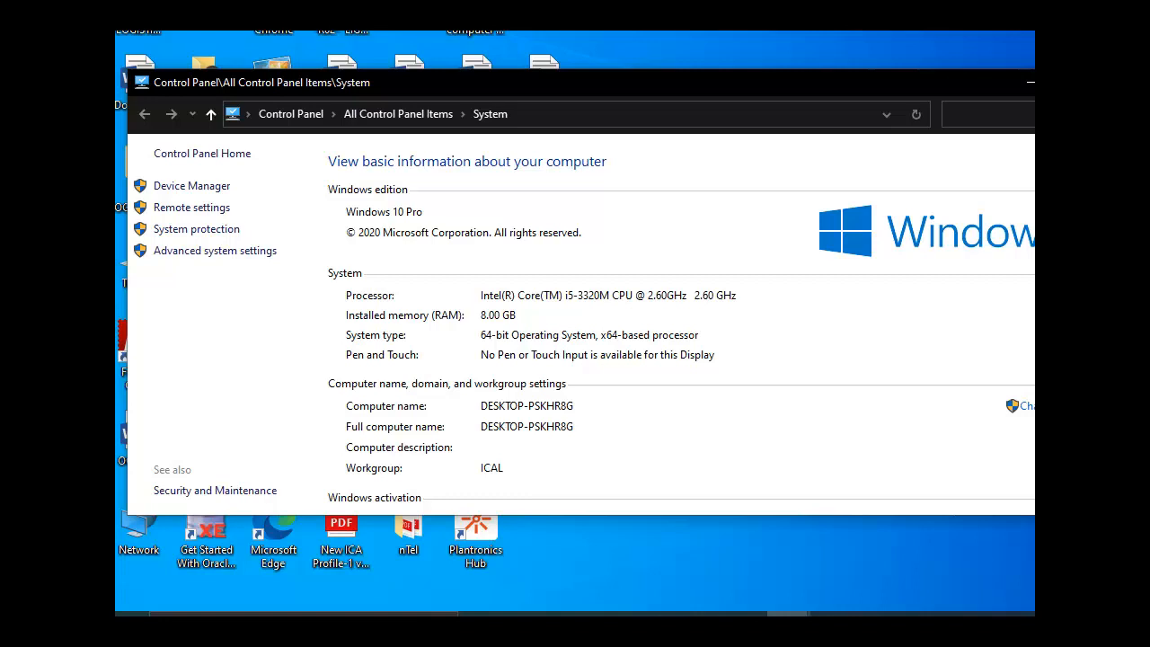
pyautogui.moveTo(1134, 287); pyautogui.dragTo(1024, 288)
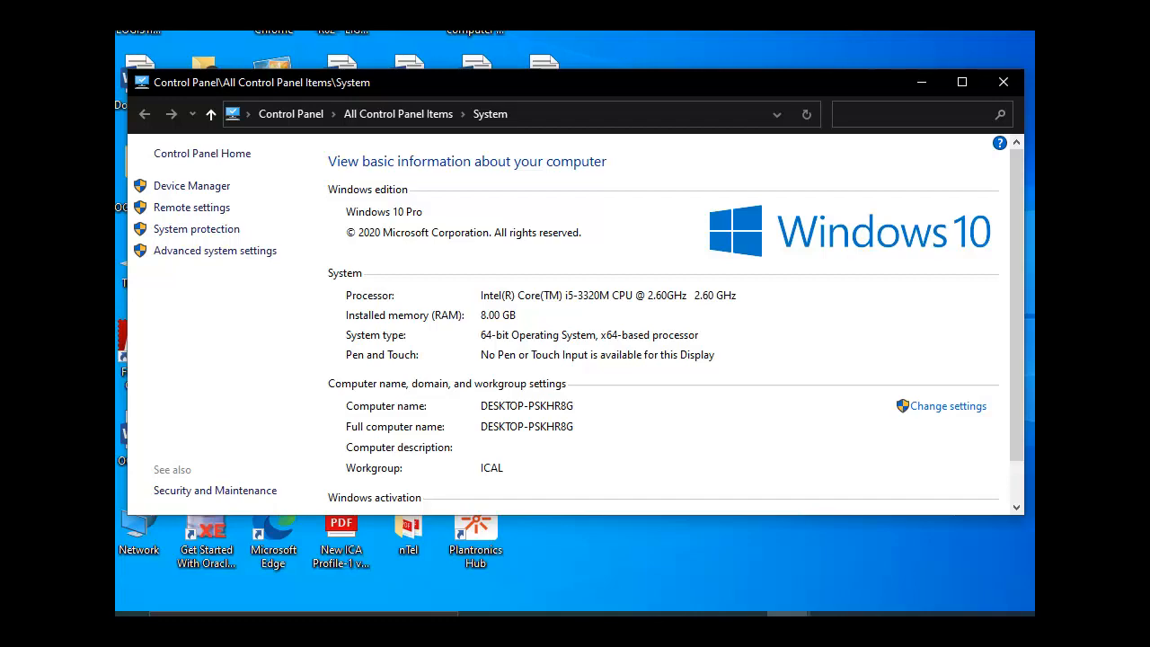
pyautogui.click(1004, 81)
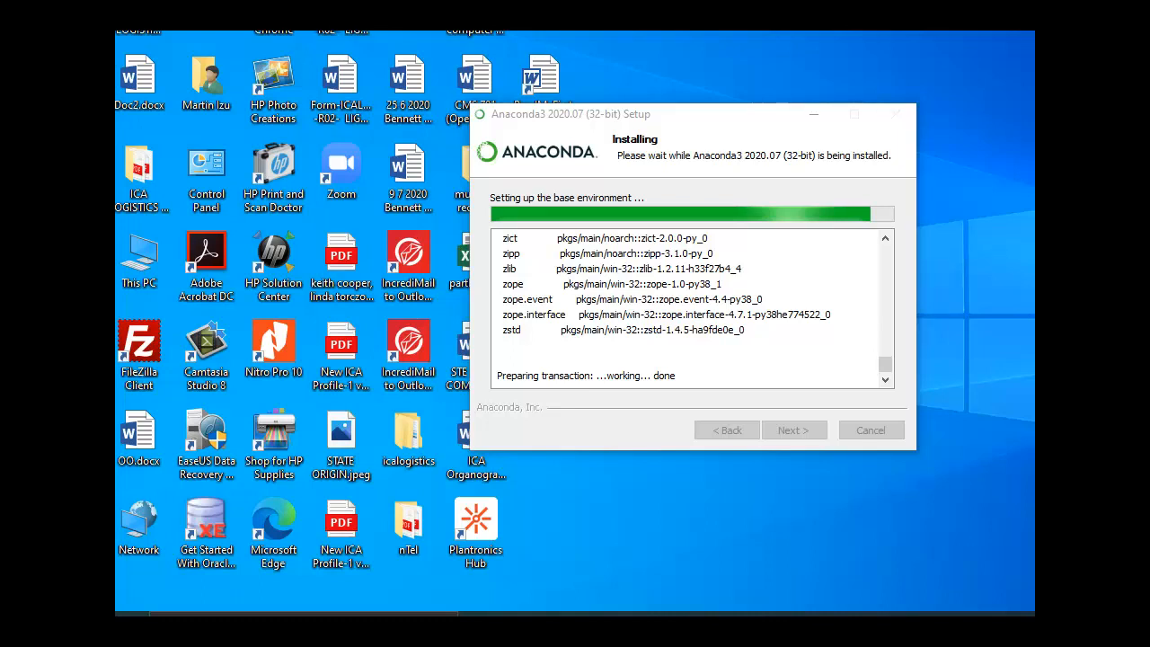
pyautogui.click(877, 614)
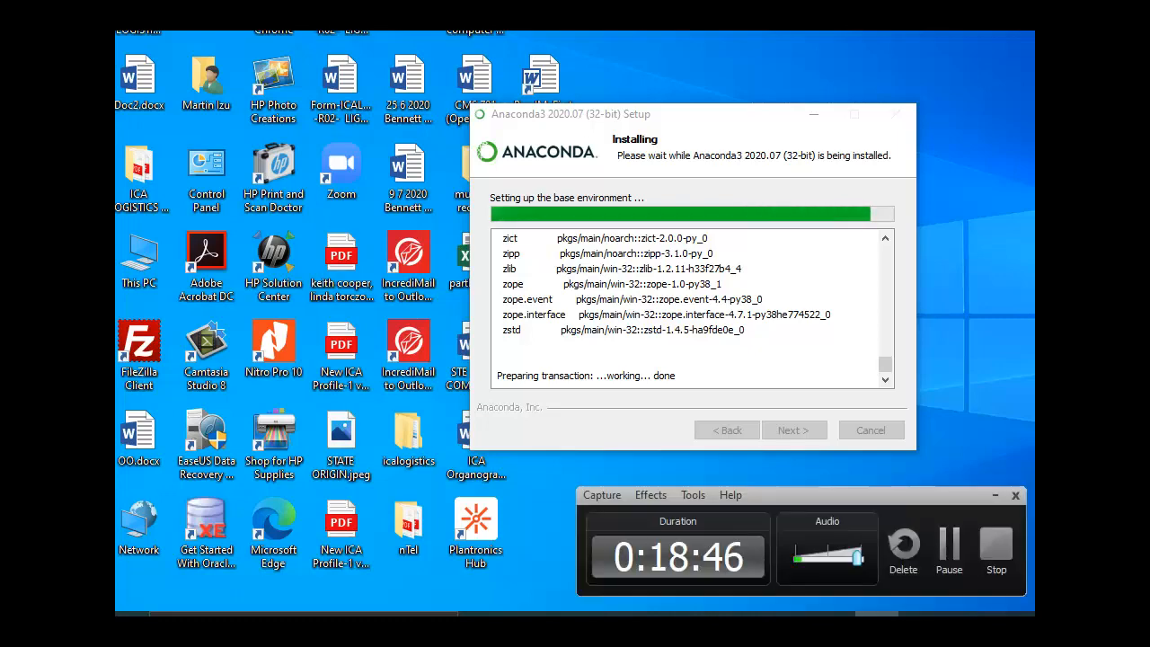
pyautogui.click(948, 550)
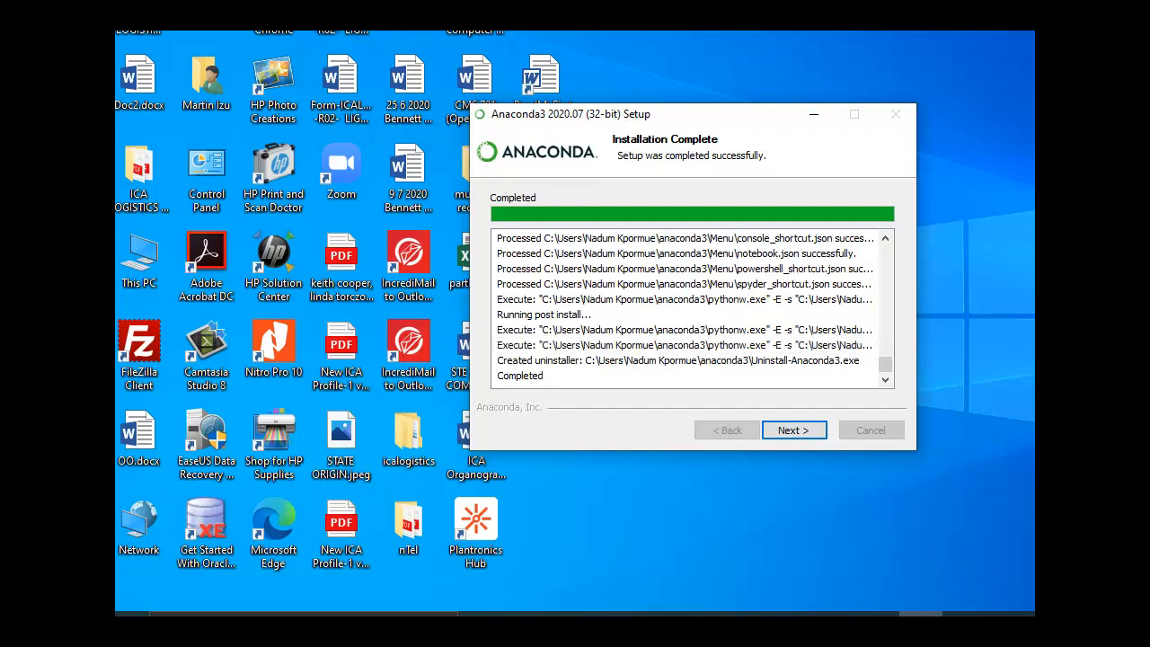
# - Examine the Anaconda3 Setup log for the menu shortcut, post-install and uninstaller entries, returning to its end
pyautogui.click(885, 238)
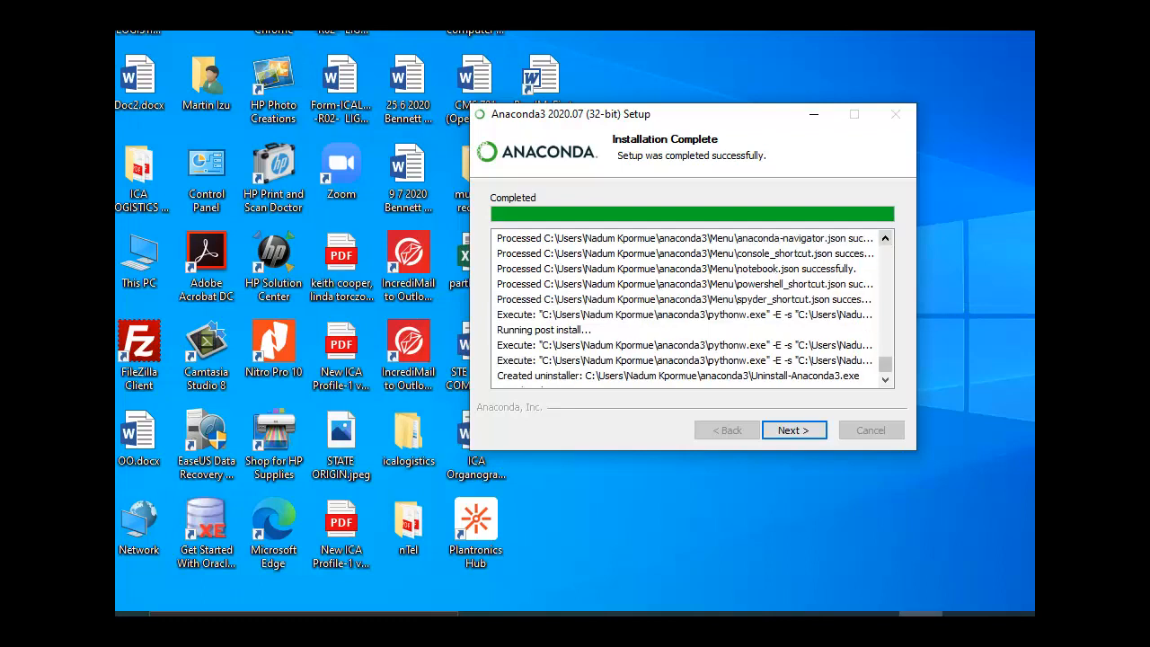
pyautogui.click(885, 238)
pyautogui.click(885, 238)
pyautogui.click(885, 238)
pyautogui.click(885, 238)
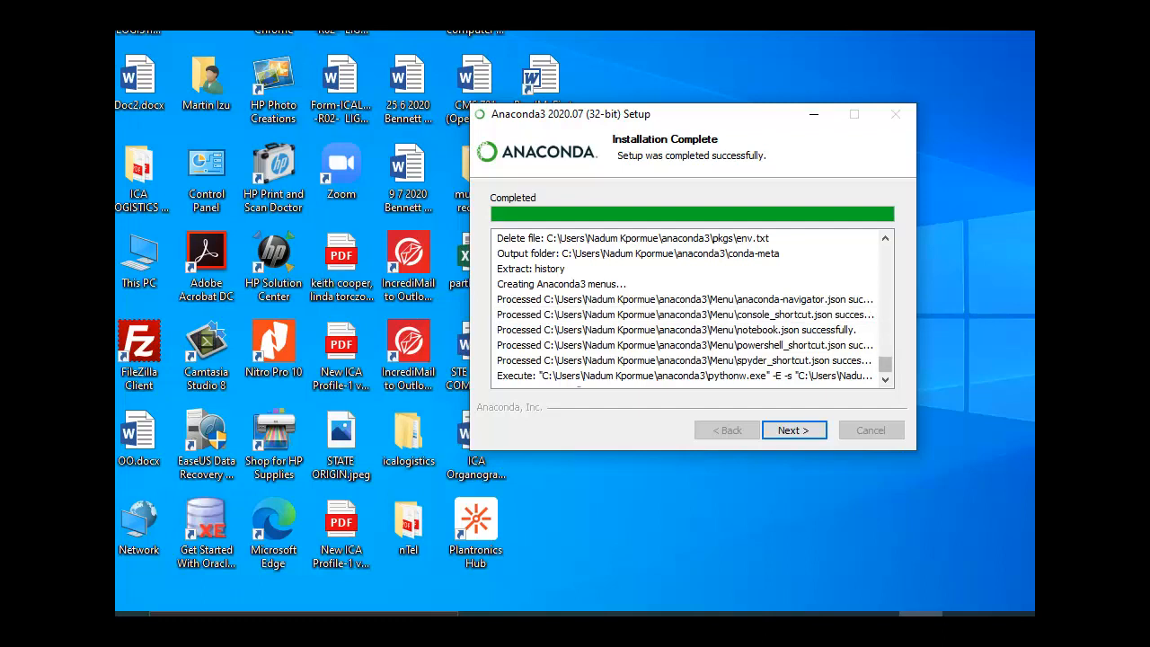
pyautogui.click(885, 380)
pyautogui.click(885, 380)
pyautogui.click(885, 380)
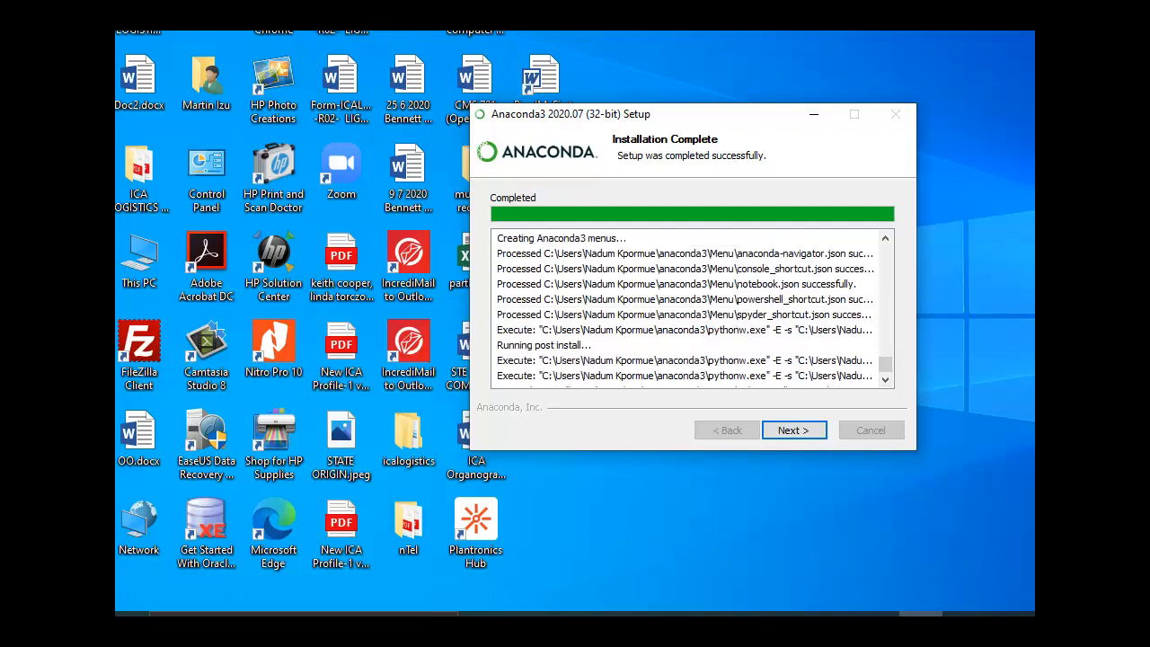
pyautogui.click(885, 380)
pyautogui.click(885, 380)
pyautogui.click(885, 380)
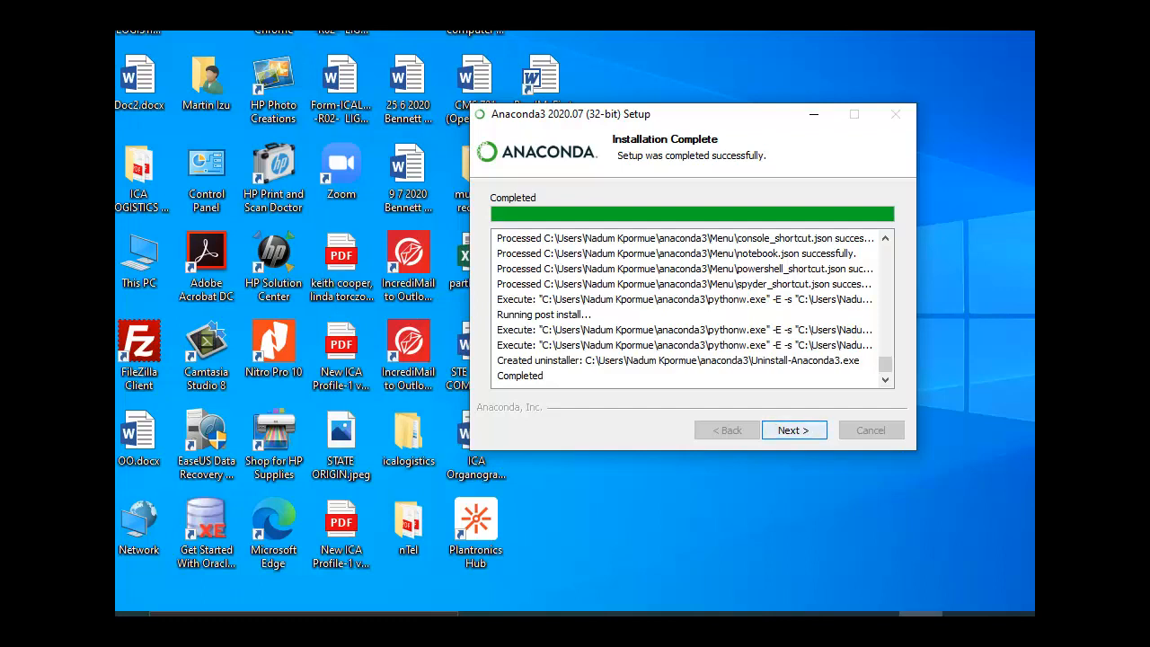
# - Finish the Anaconda3 2020.07 (32-bit) Setup wizard with the Anaconda Individual Edition Tutorial and Learn More About Anaconda options turned off
pyautogui.press('Return')
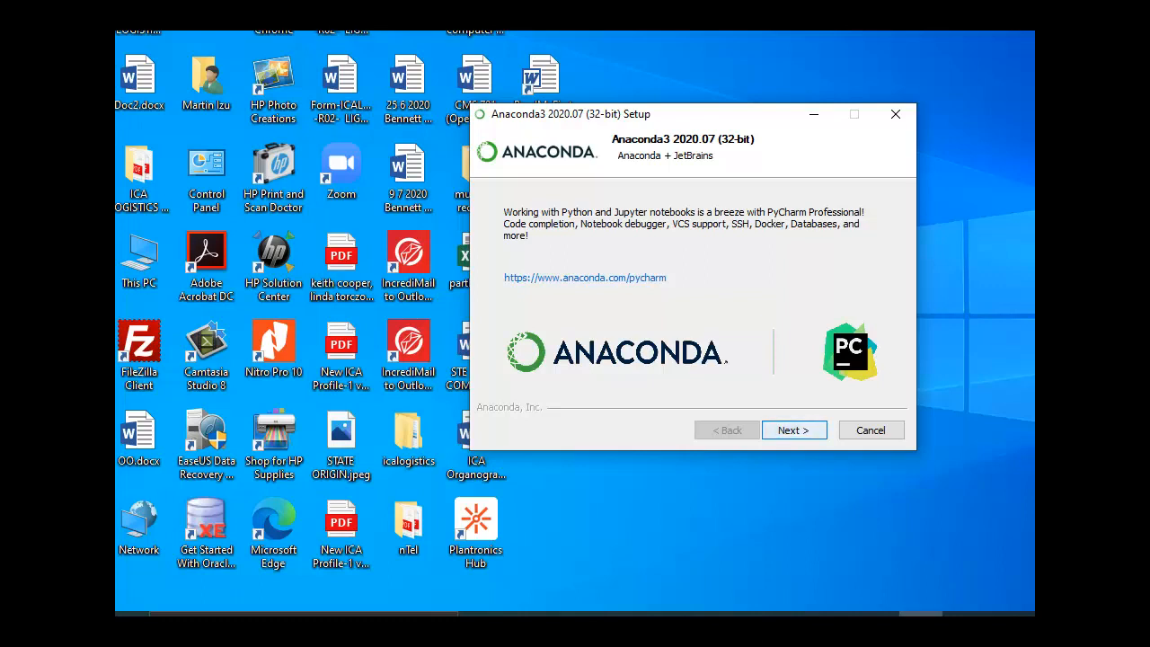
pyautogui.press('Return')
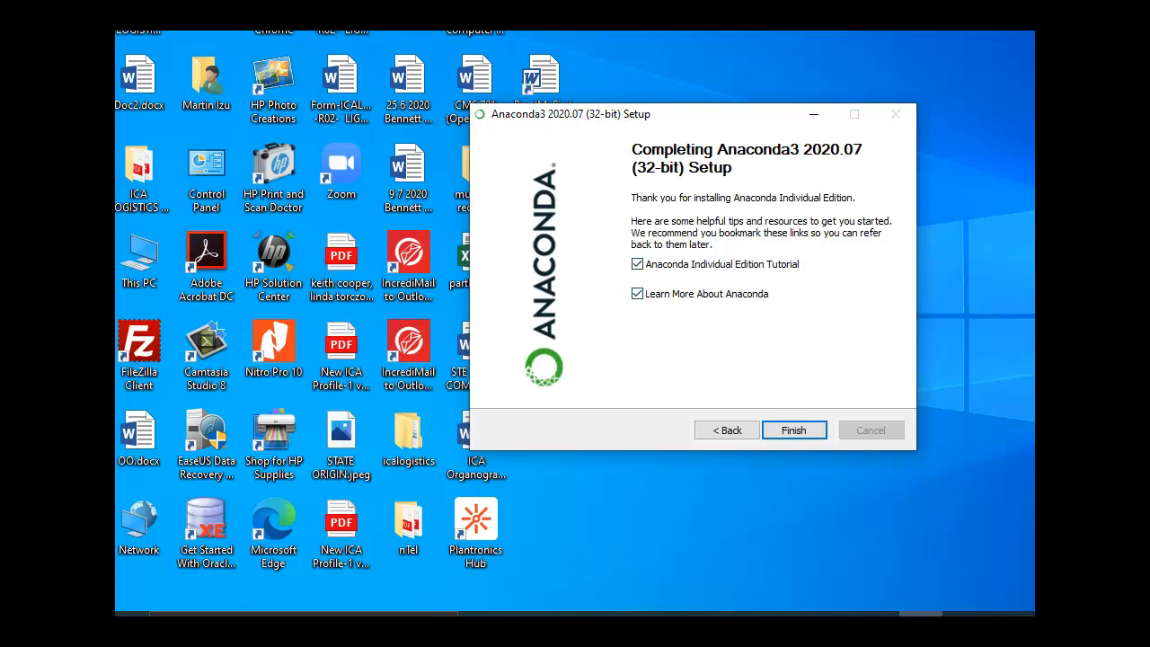
pyautogui.click(637, 264)
pyautogui.click(637, 294)
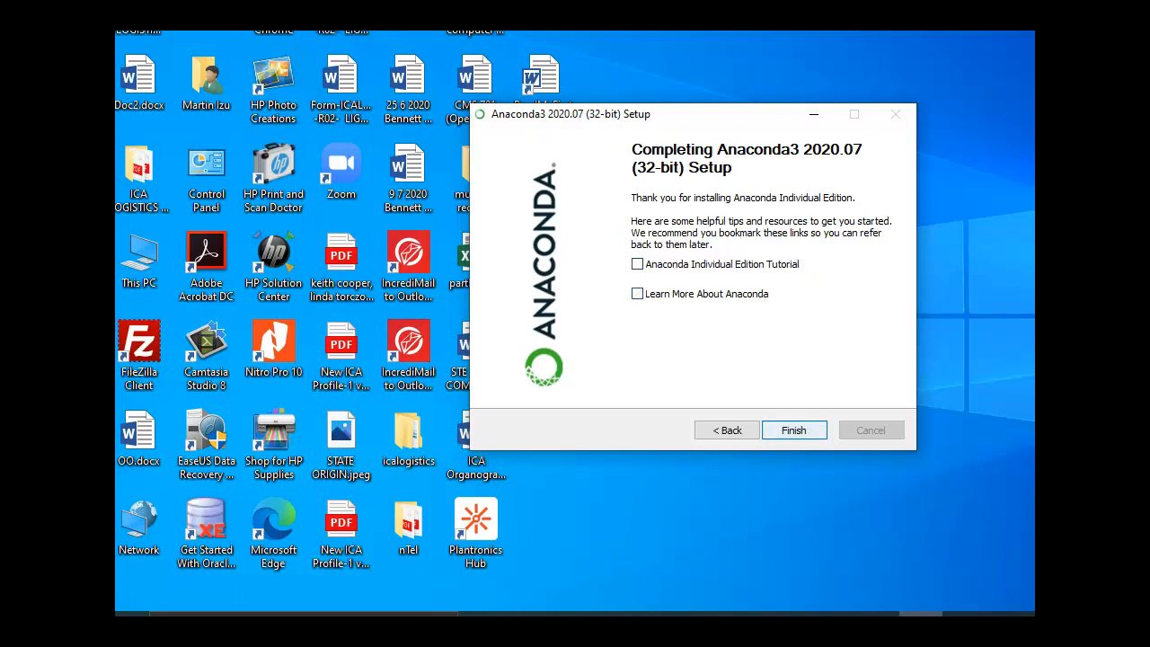
pyautogui.click(793, 430)
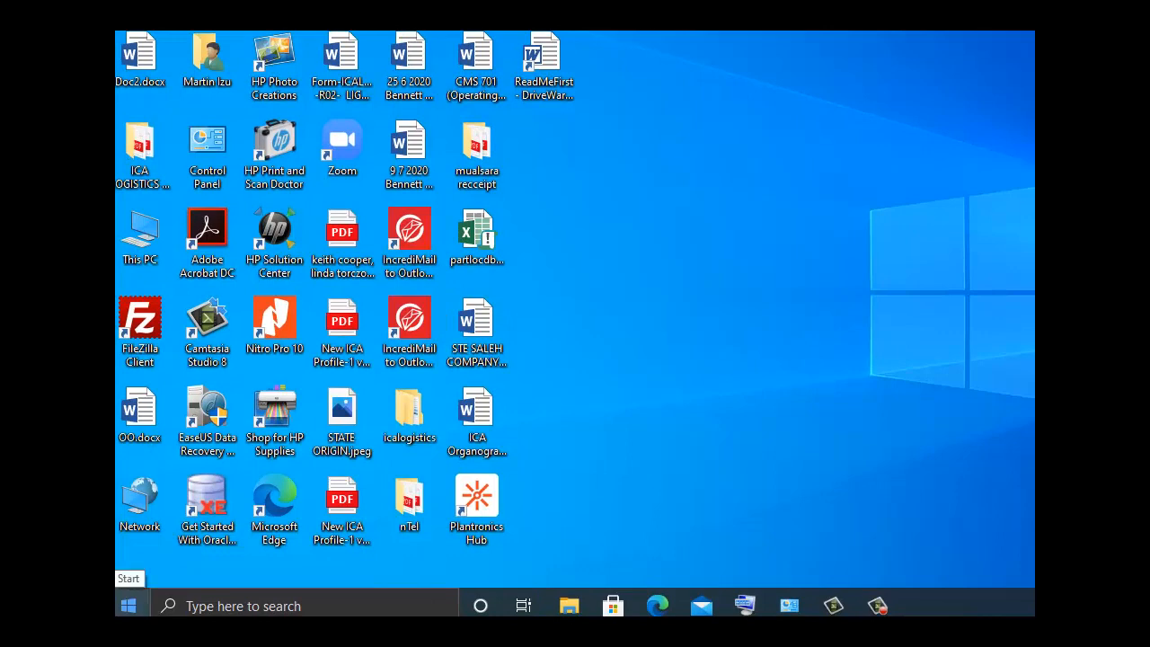
# - Launch Anaconda Navigator (anaconda3) from the Anaconda3 (32-bit) program group
pyautogui.click(129, 605)
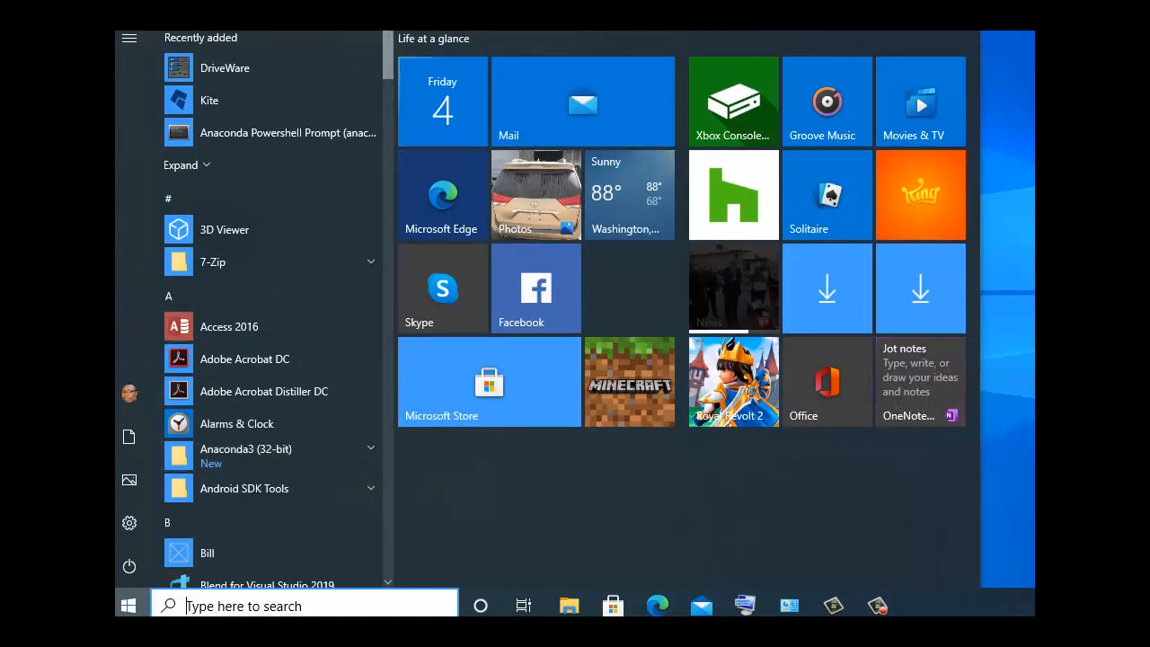
pyautogui.scroll(-3, 269, 314)
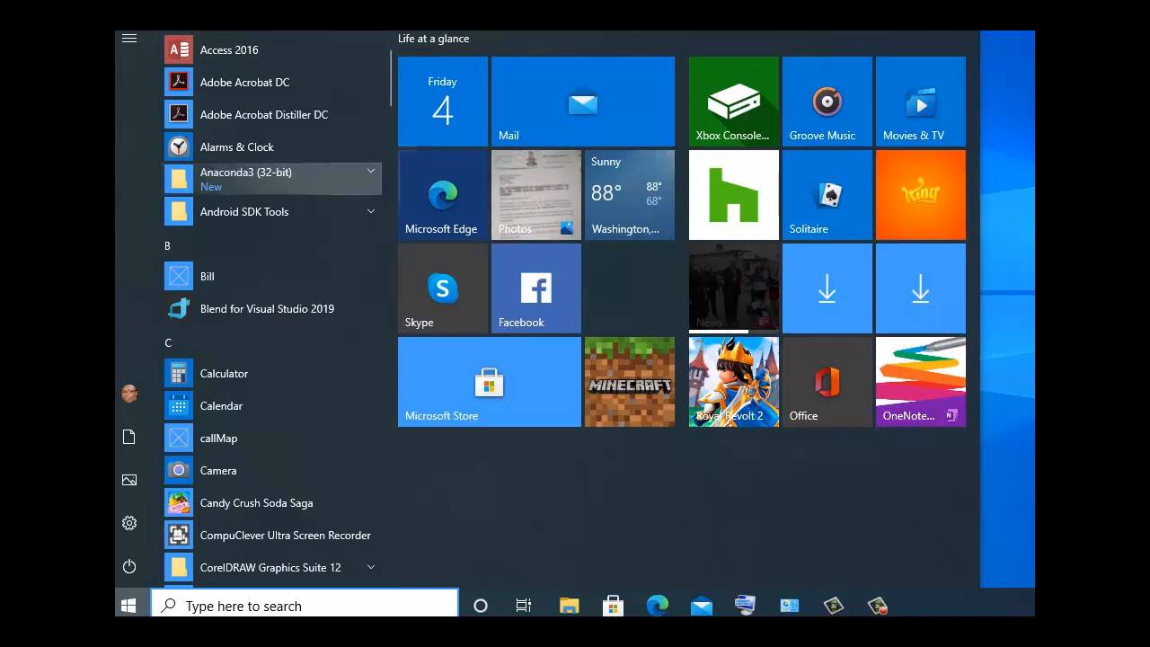
pyautogui.click(270, 180)
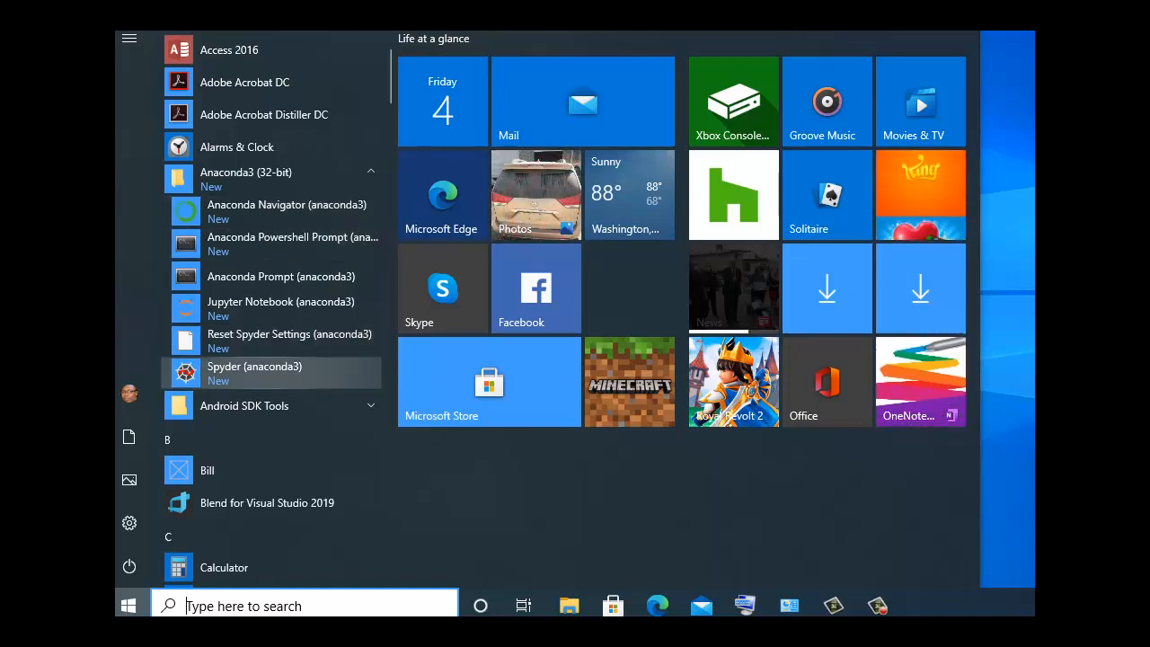
pyautogui.click(332, 212)
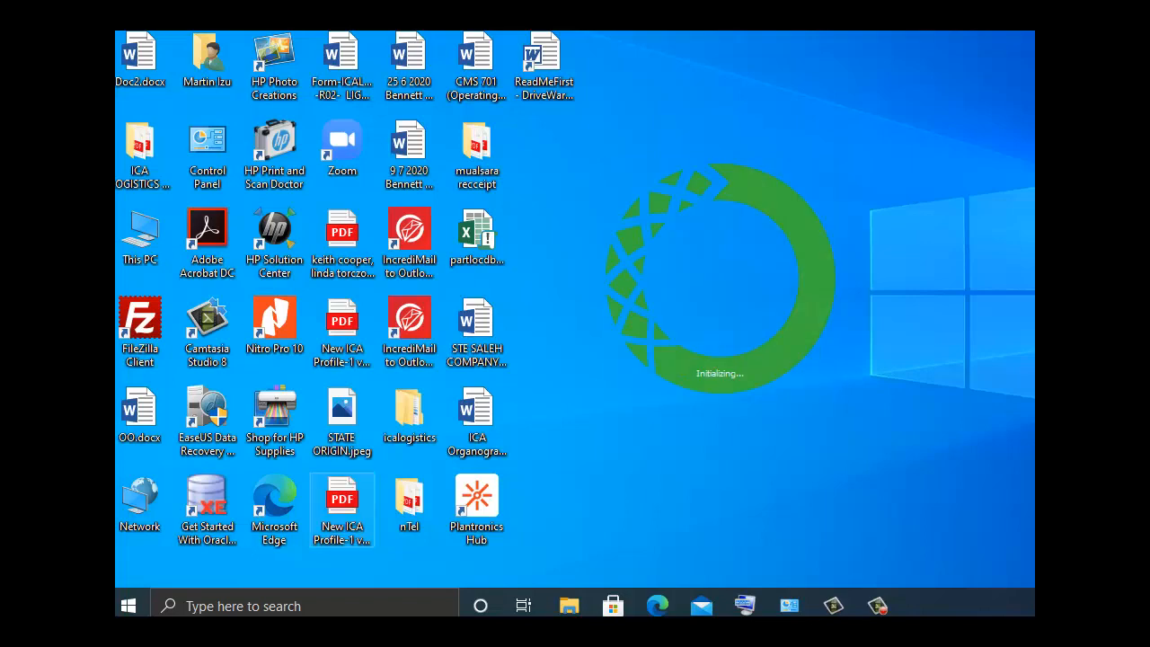
# - Launch Spyder (anaconda3) from the Anaconda3 (32-bit) program group
pyautogui.click(128, 605)
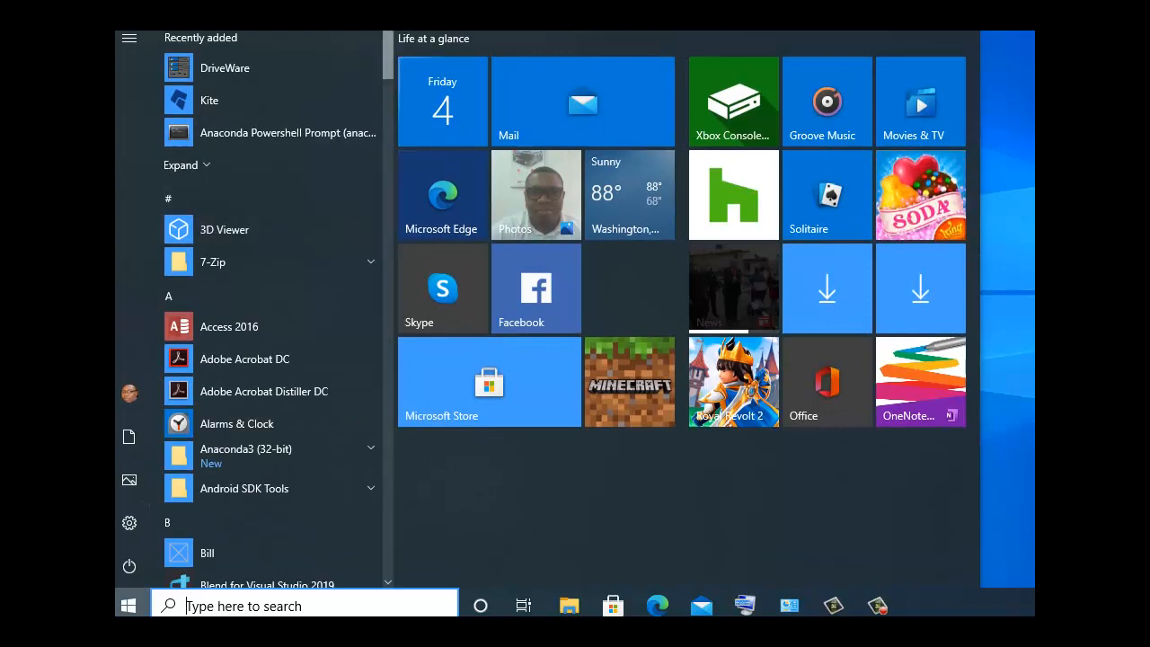
pyautogui.scroll(-5, 270, 310)
pyautogui.scroll(-3, 269, 310)
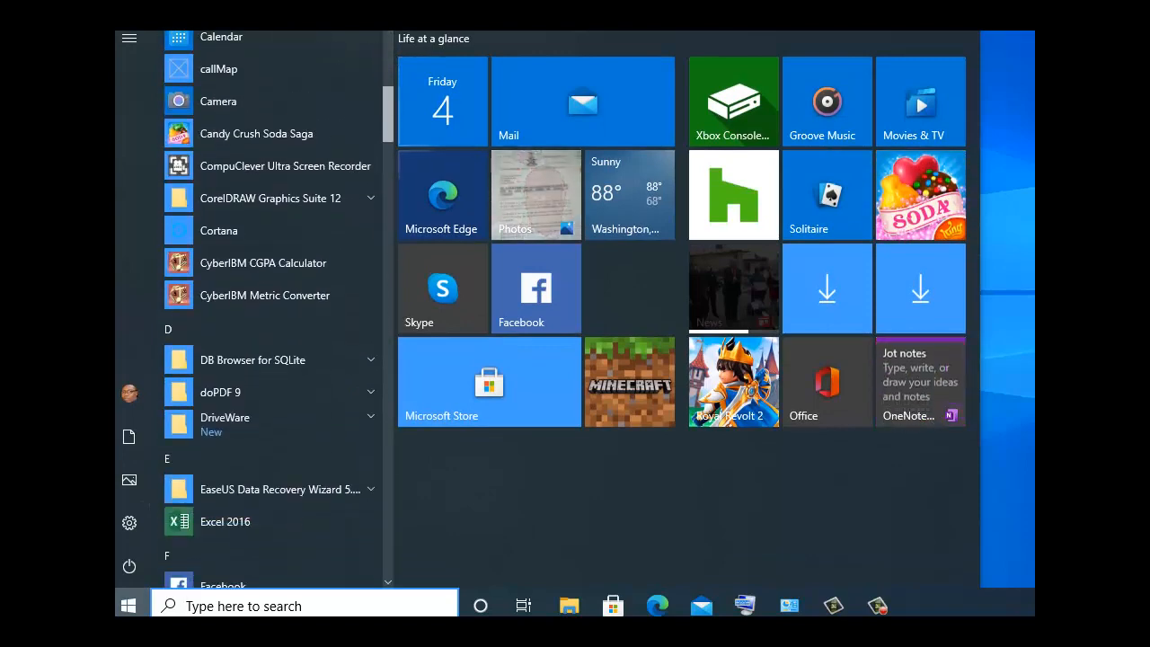
pyautogui.scroll(4, 270, 310)
pyautogui.scroll(1, 270, 310)
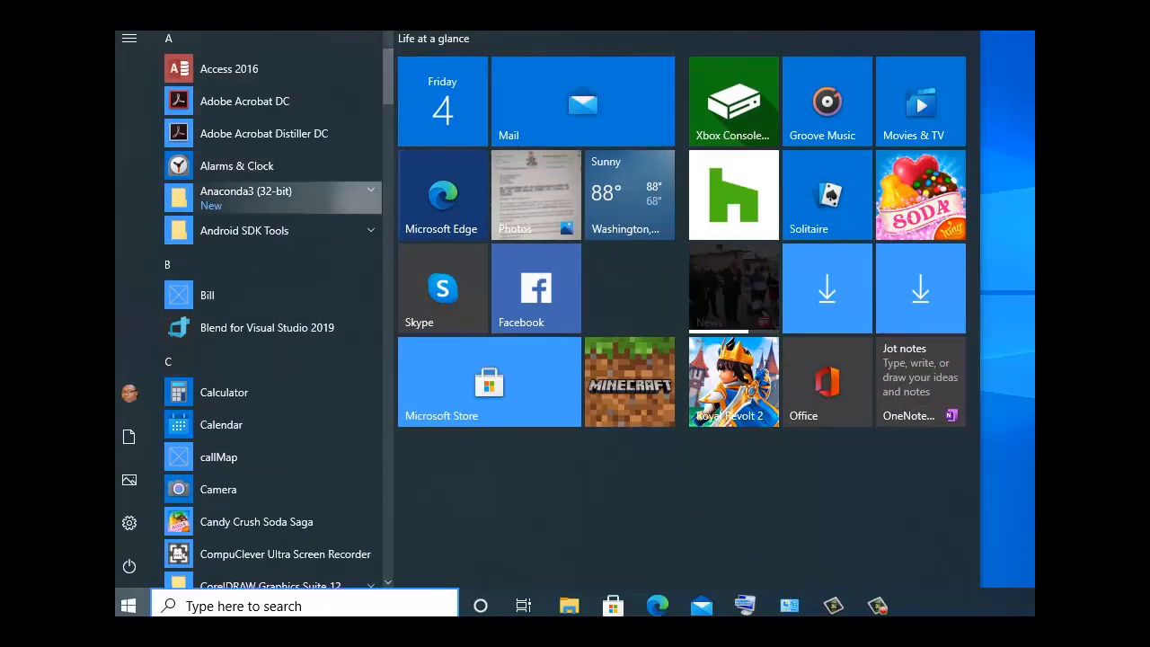
pyautogui.click(341, 196)
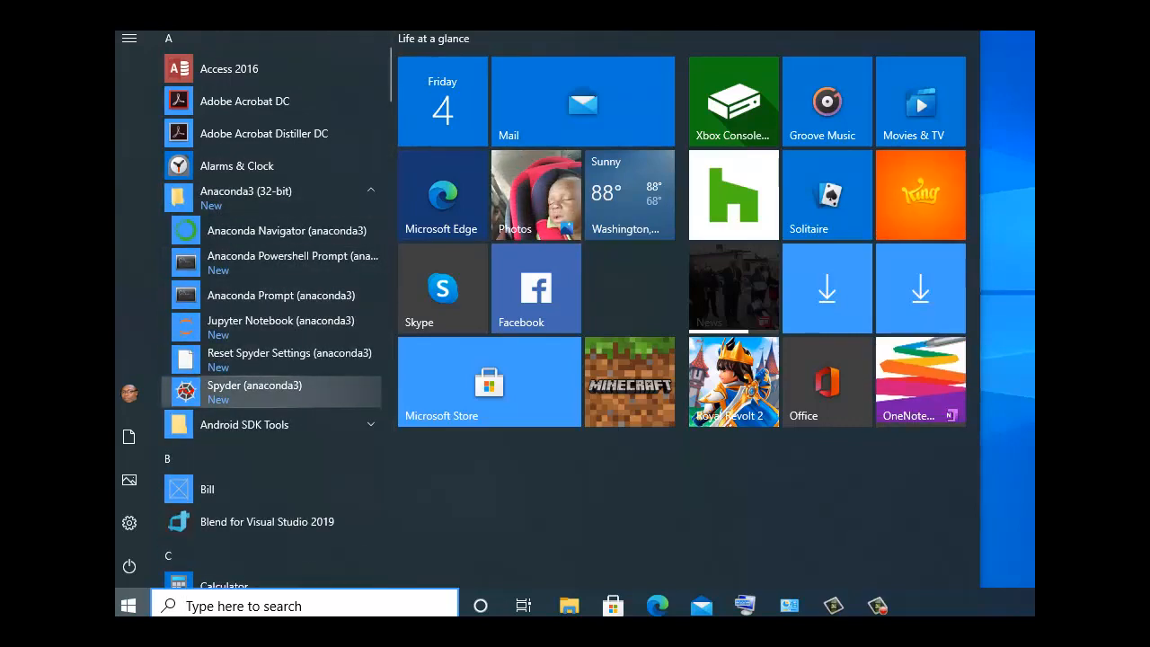
pyautogui.click(260, 391)
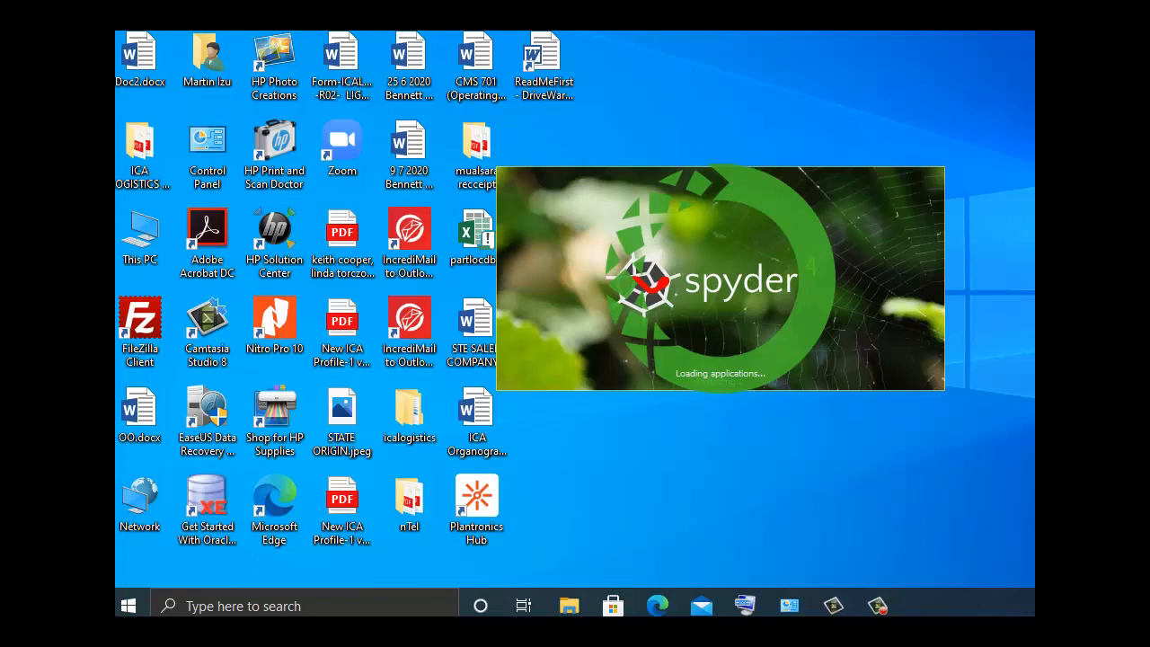
pyautogui.moveTo(878, 605)
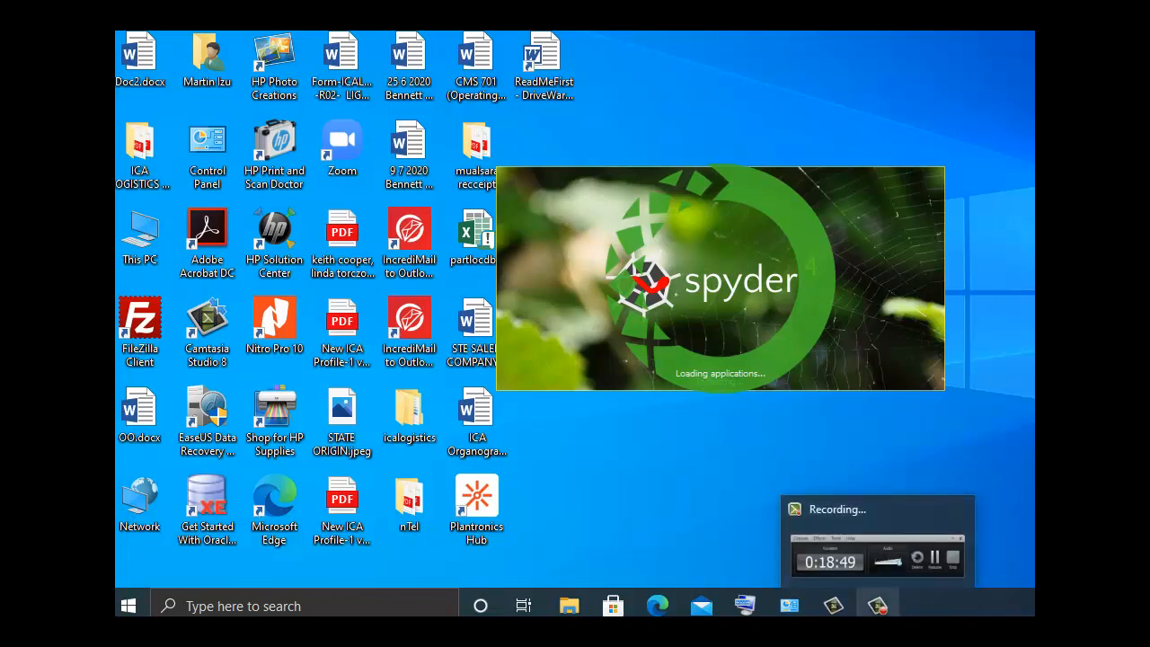
pyautogui.moveTo(878, 557)
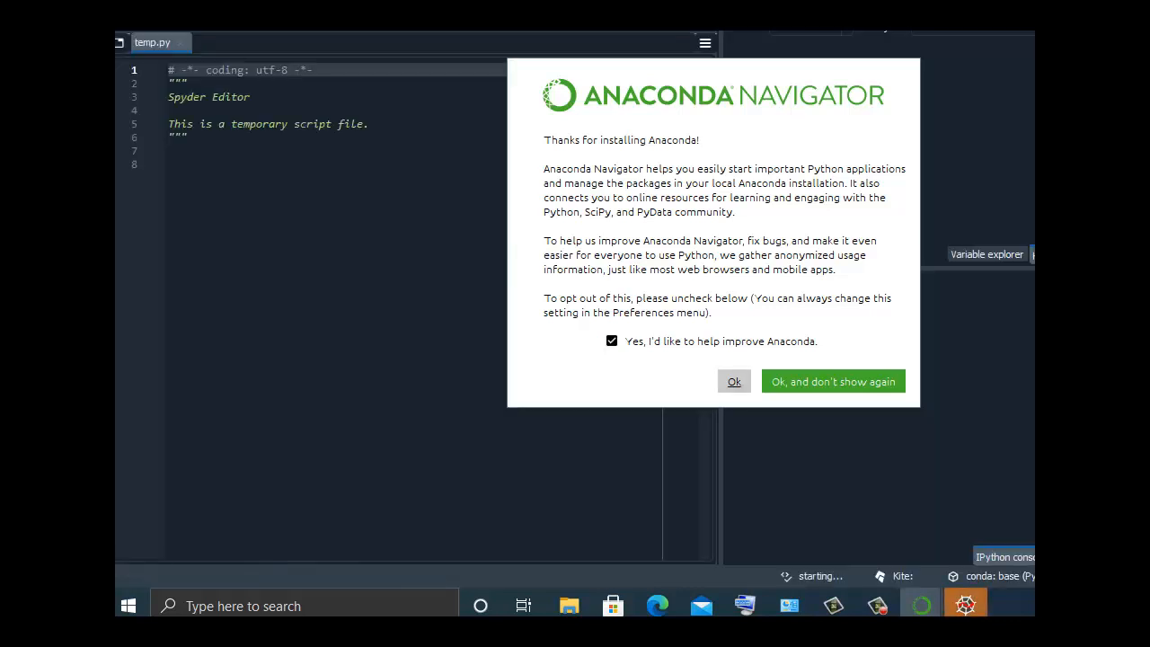
# - Accept the Anaconda Navigator welcome notice, and restore the Navigator window to a smaller size placed fully on the desktop
pyautogui.click(734, 381)
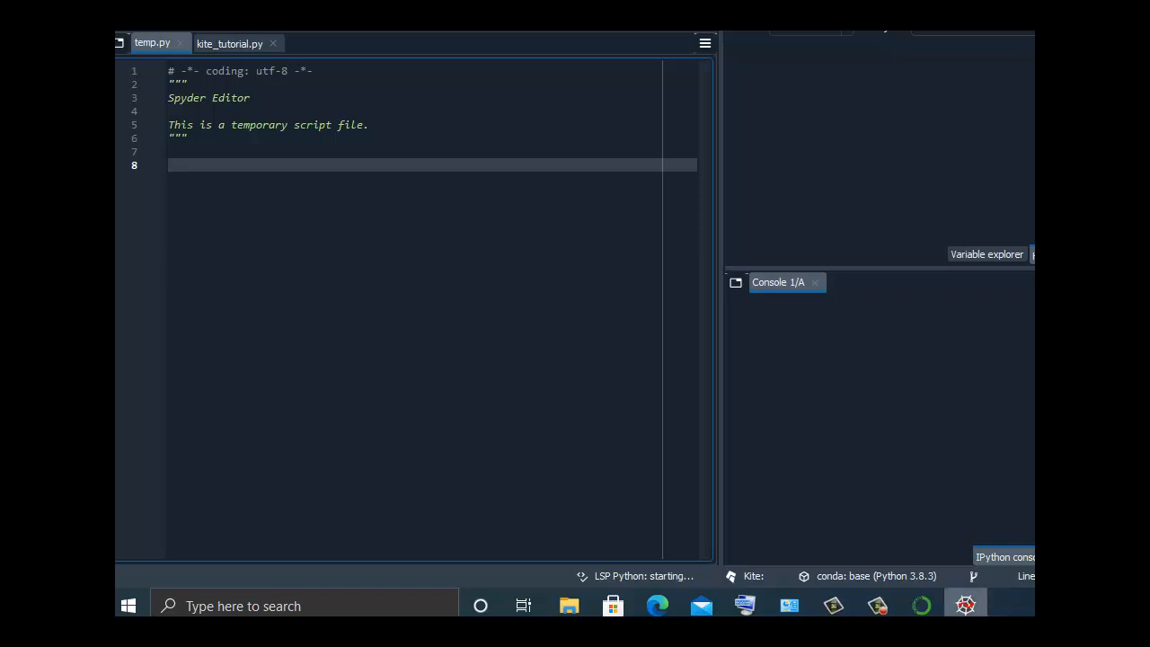
pyautogui.click(921, 606)
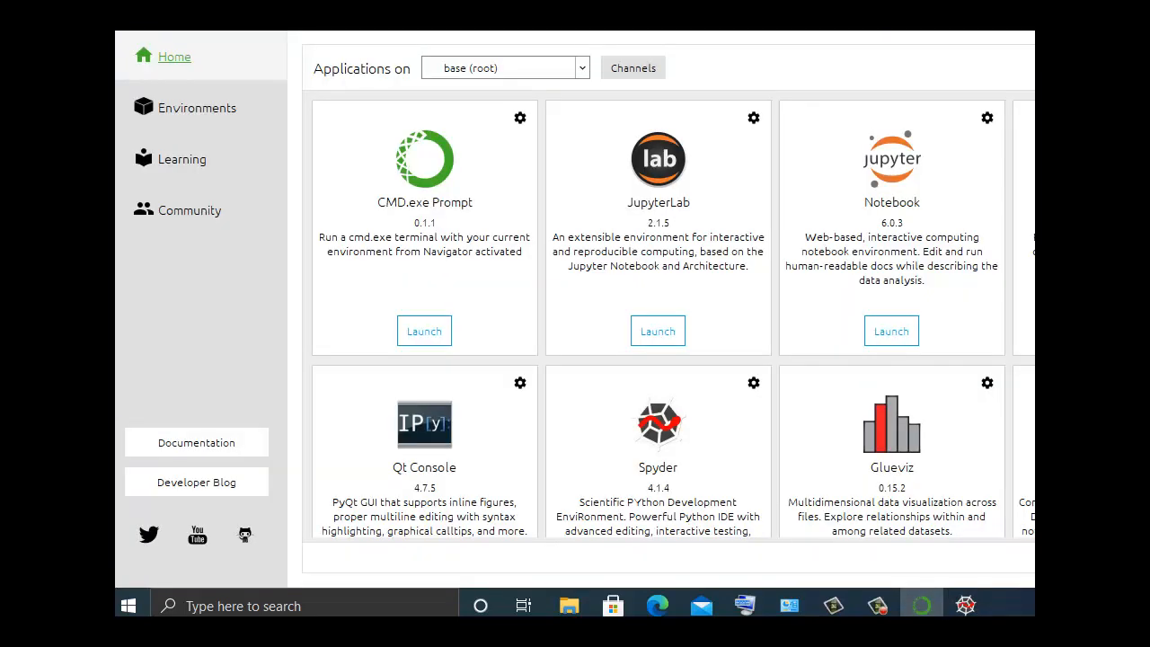
pyautogui.press('super+Down')
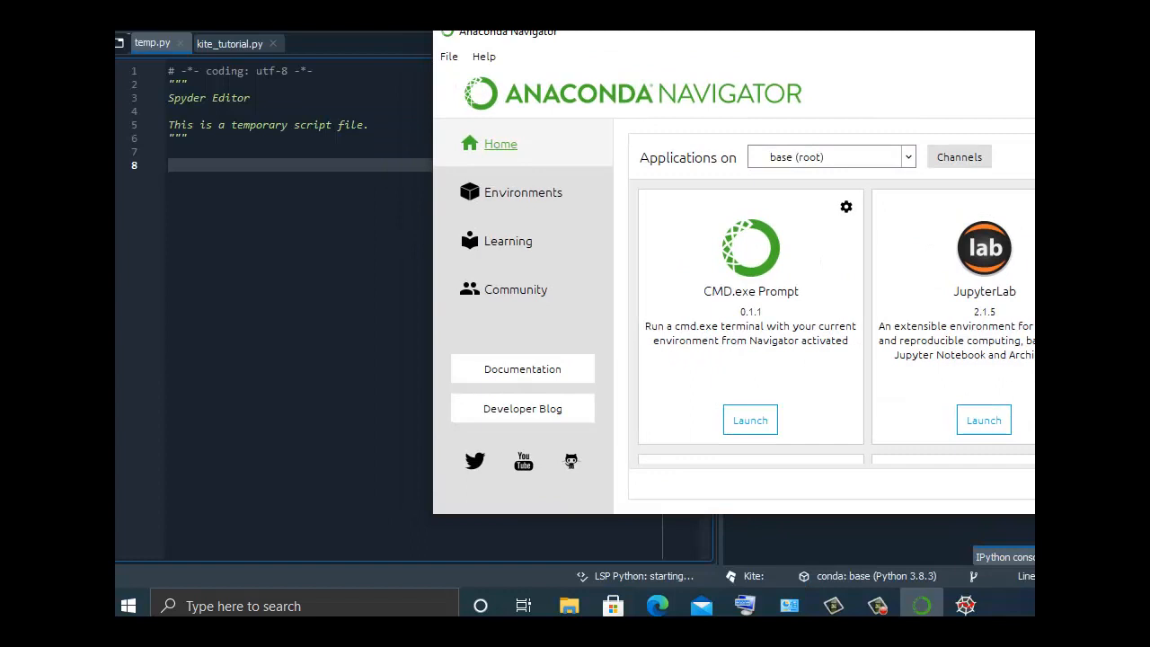
pyautogui.moveTo(745, 32); pyautogui.dragTo(436, 80)
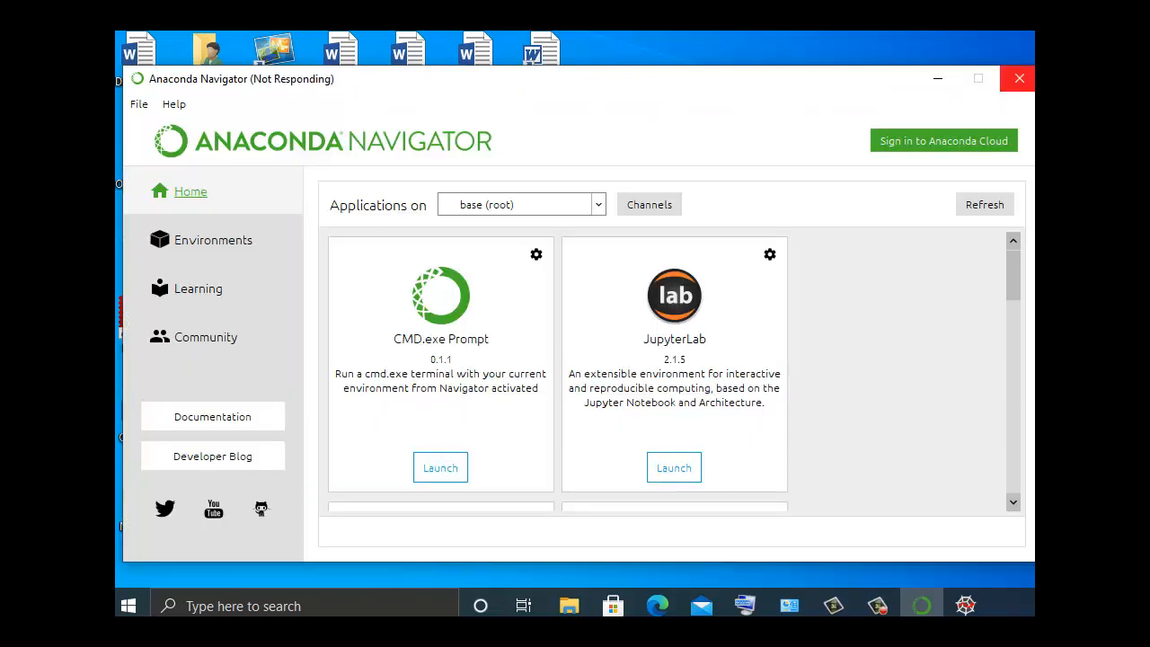
# - Look through the application tiles on Navigator's Home page and minimize the Navigator window
pyautogui.click(1014, 502)
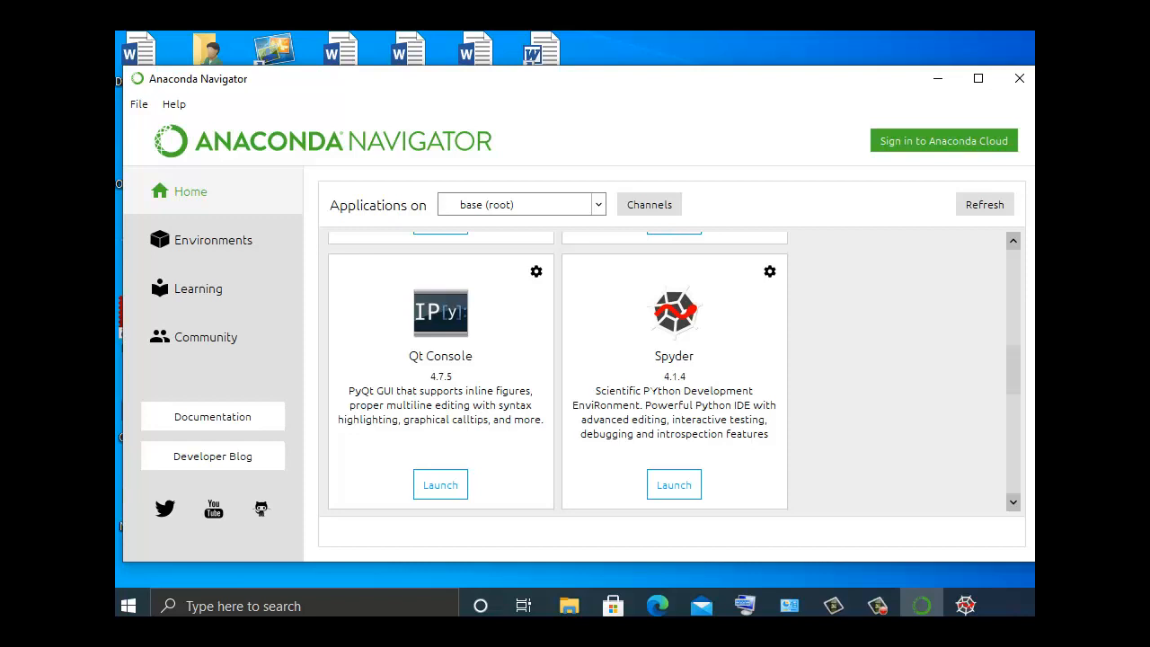
pyautogui.scroll(3, 673, 368)
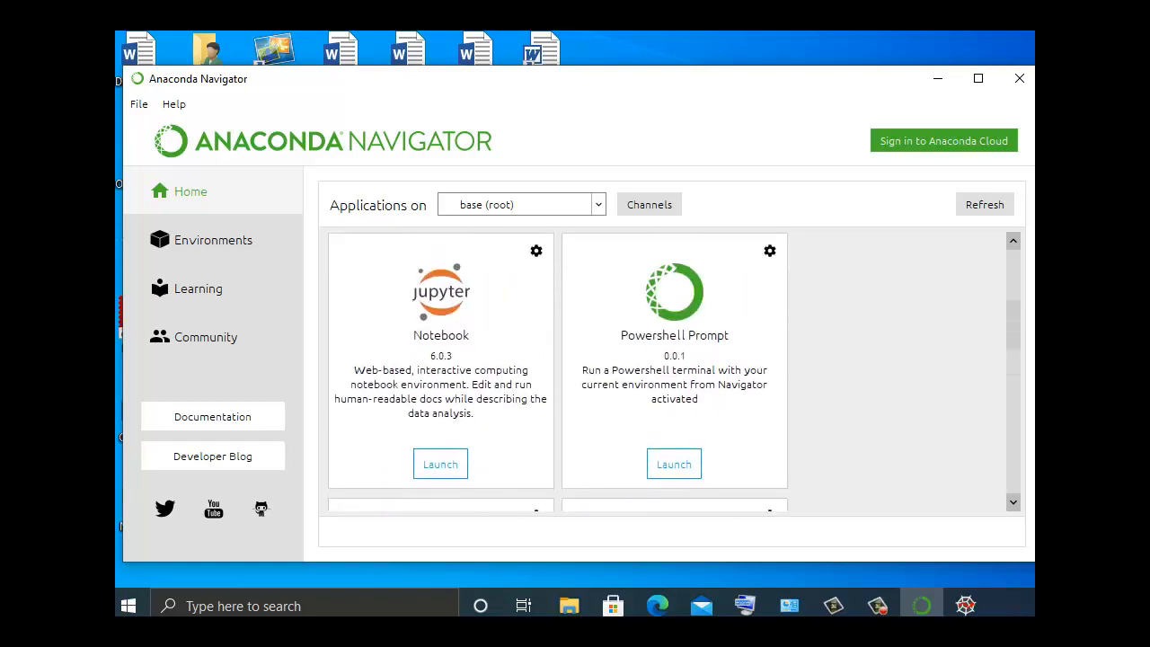
pyautogui.scroll(-3, 674, 368)
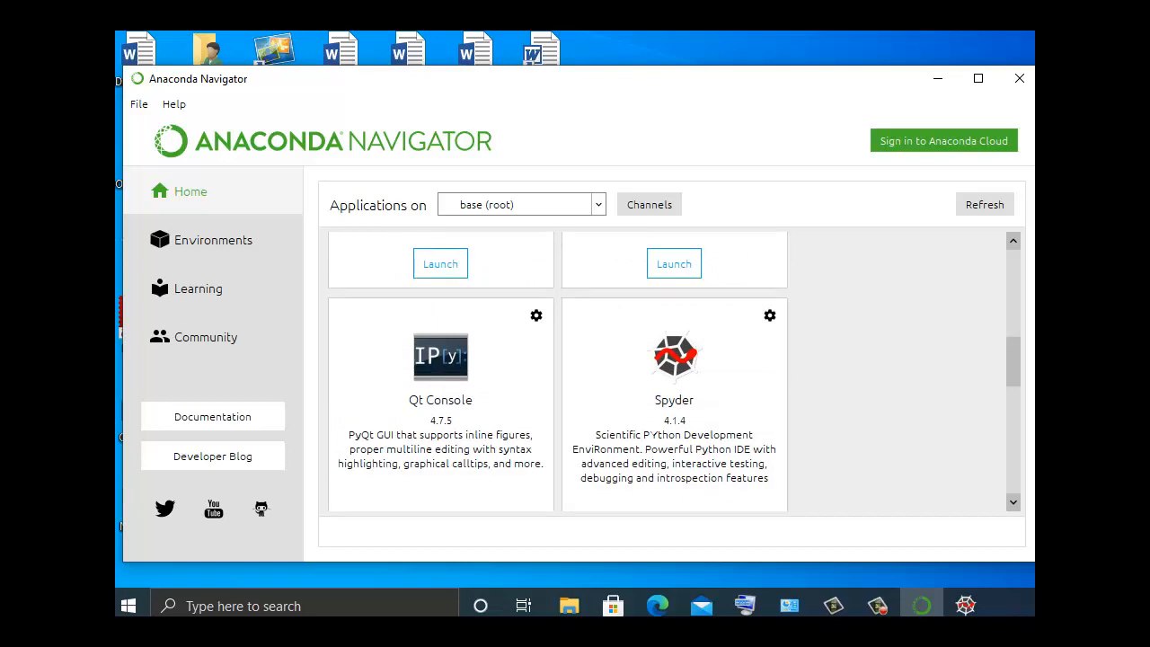
pyautogui.click(937, 78)
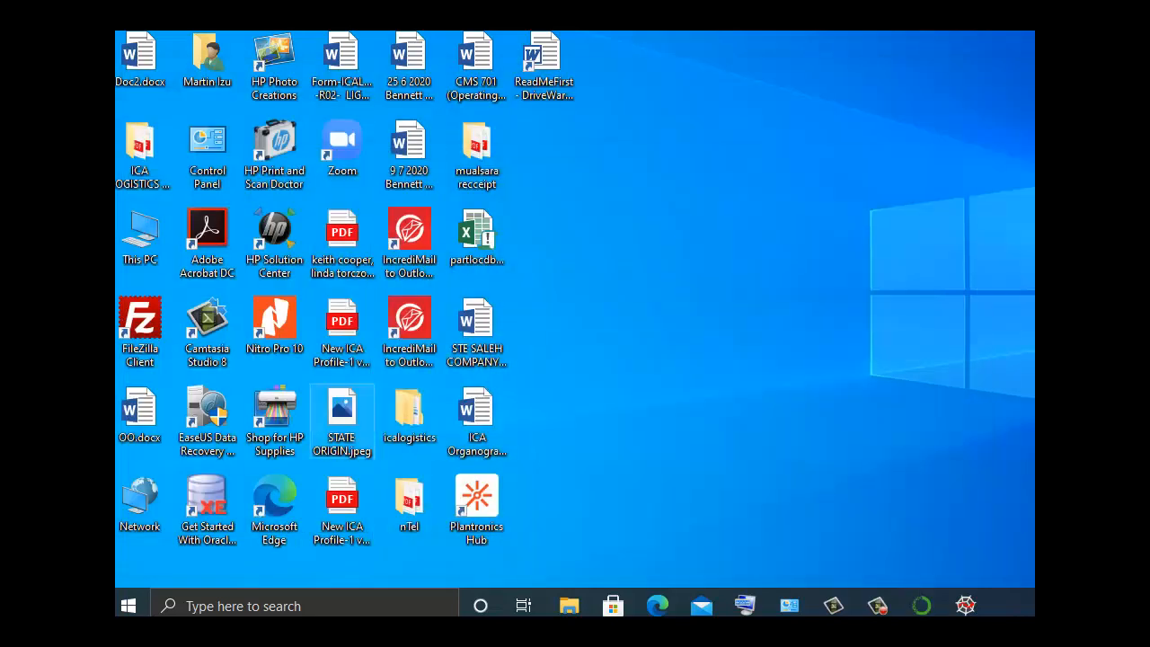
# - Review the programs installed in the Anaconda3 (32-bit) program group and close the program list
pyautogui.click(128, 606)
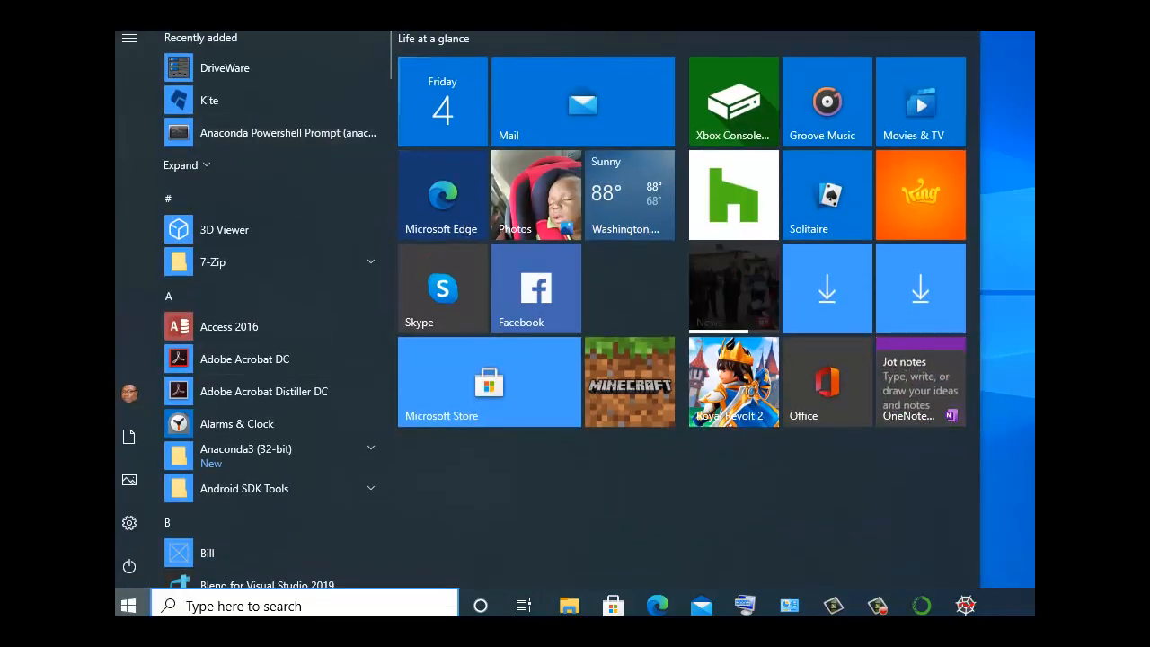
pyautogui.scroll(-2, 270, 305)
pyautogui.scroll(-2, 270, 306)
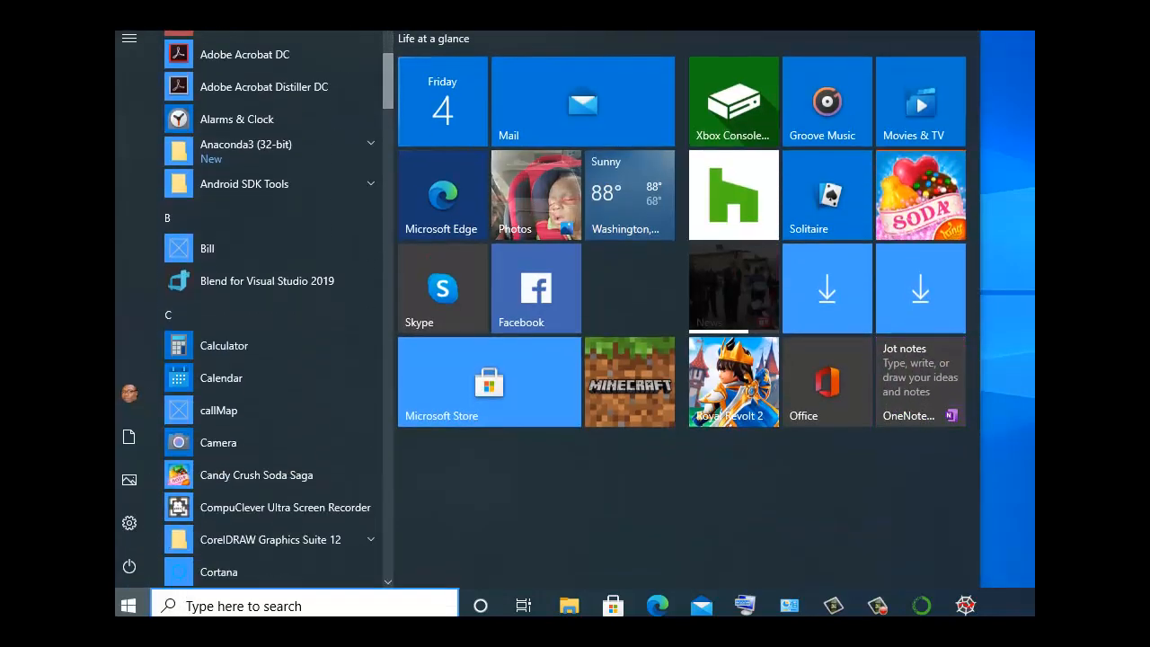
pyautogui.click(269, 151)
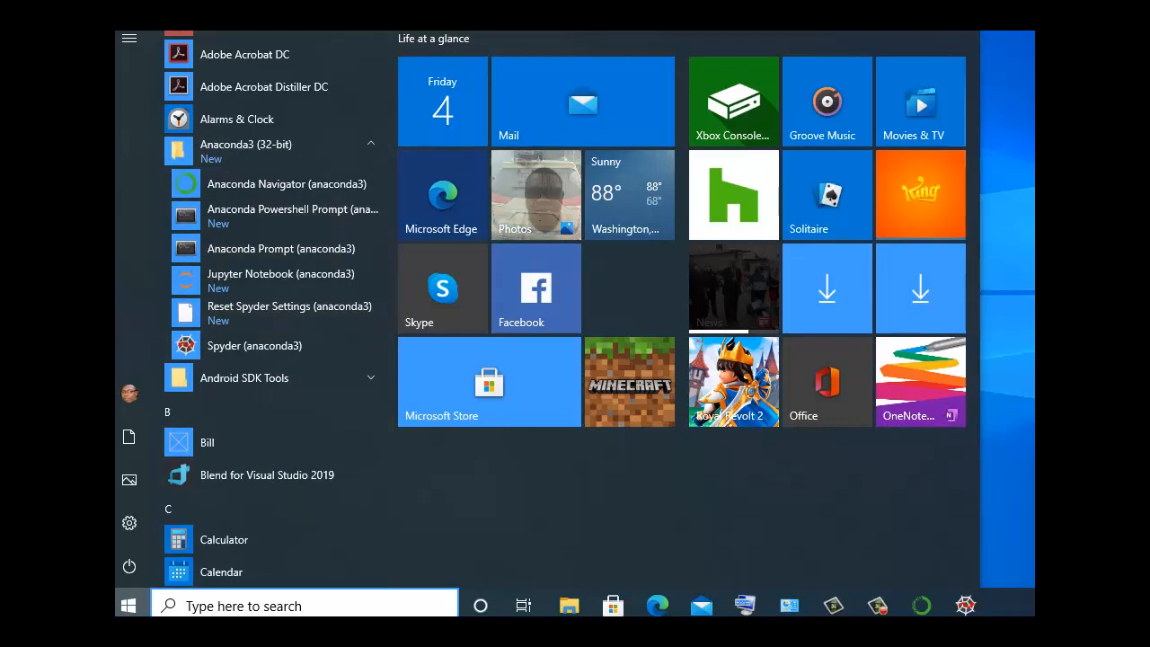
pyautogui.press('Escape')
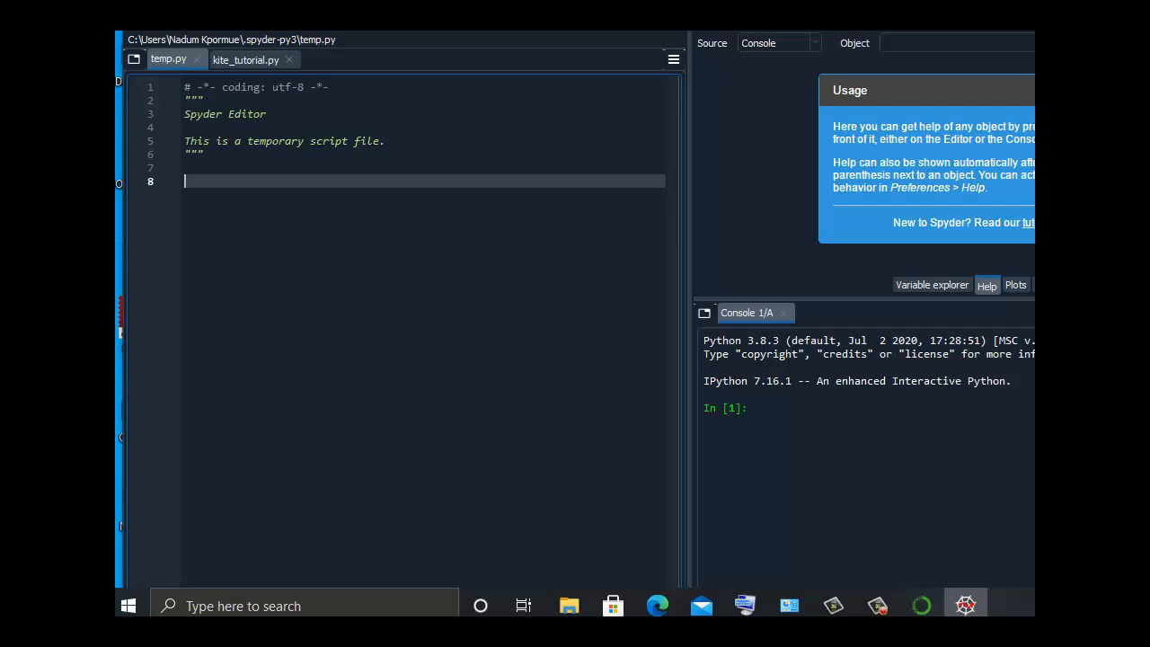
# - Switch to Spyder, narrow its window and reposition it so the editor, help pane and console all fit on the desktop
pyautogui.moveTo(1149, 323); pyautogui.dragTo(979, 324)
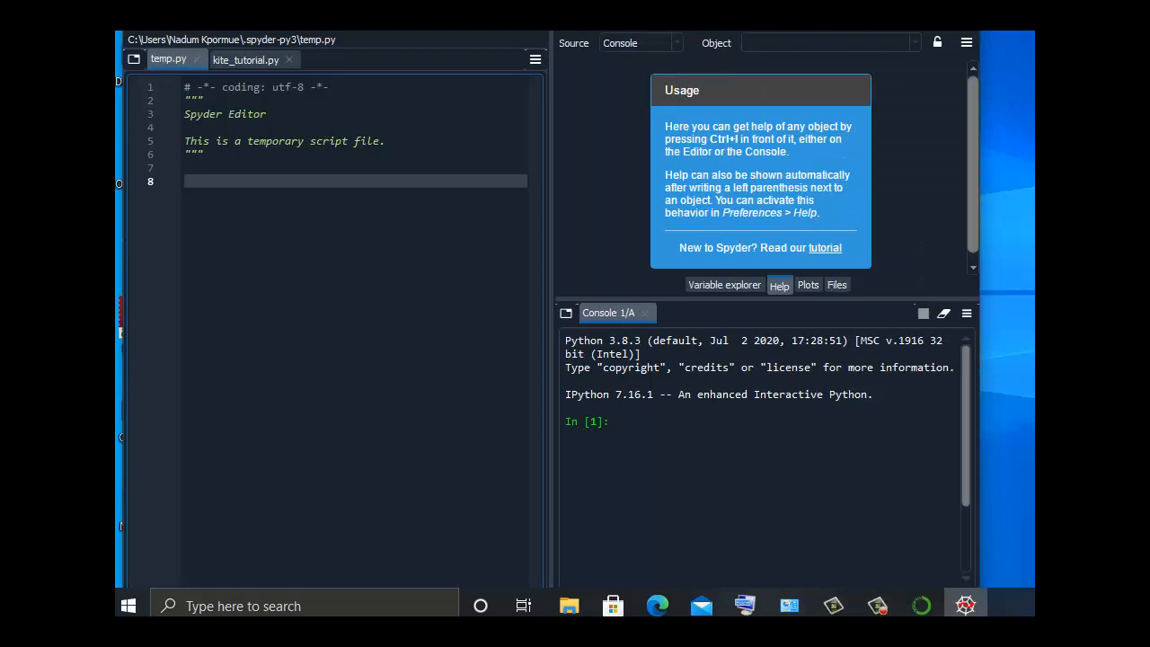
pyautogui.moveTo(551, 0); pyautogui.dragTo(548, 0)
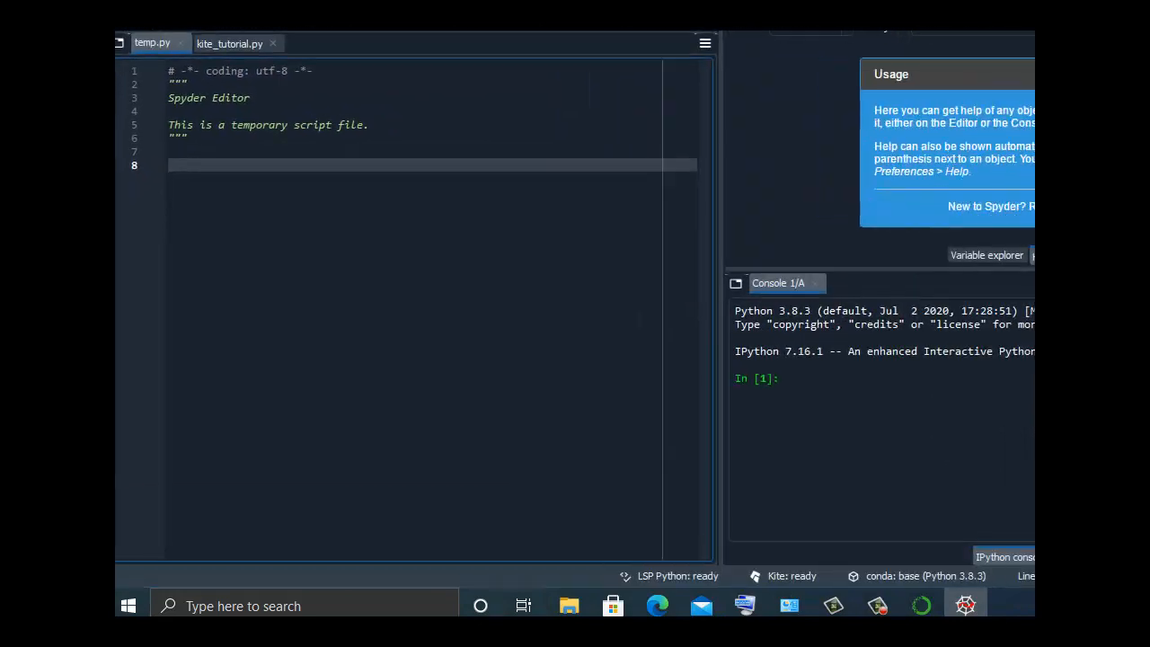
pyautogui.press('super+Down')
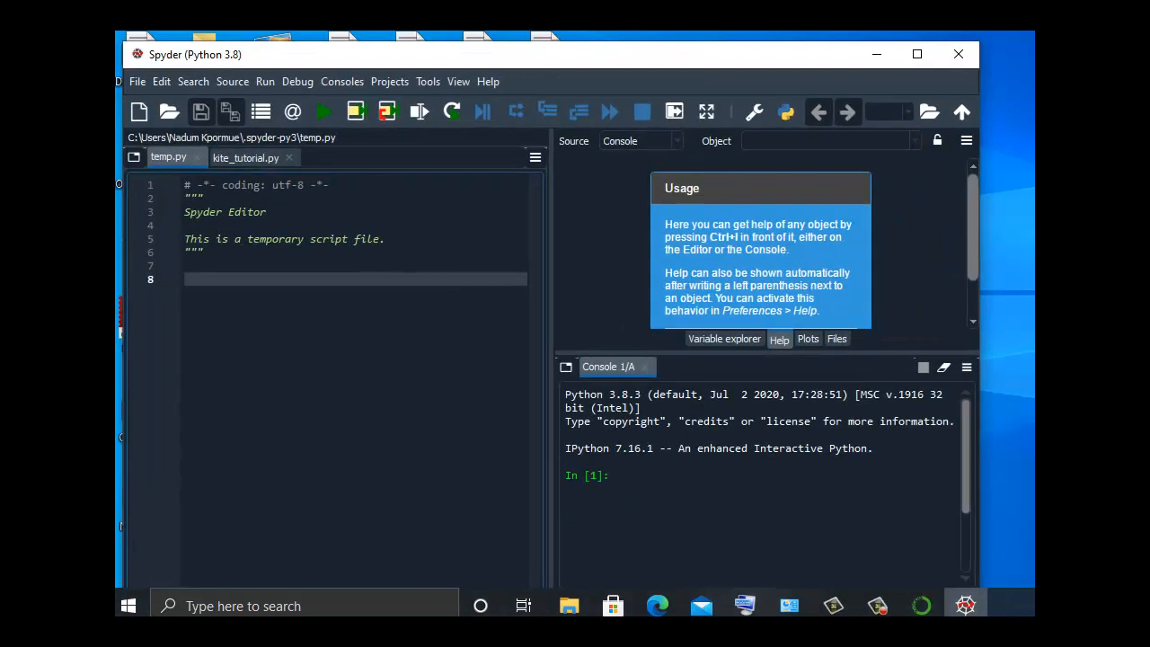
pyautogui.moveTo(550, 41)
pyautogui.mouseDown()
pyautogui.moveTo(551, 88)
pyautogui.moveTo(562, 48)
pyautogui.mouseUp()
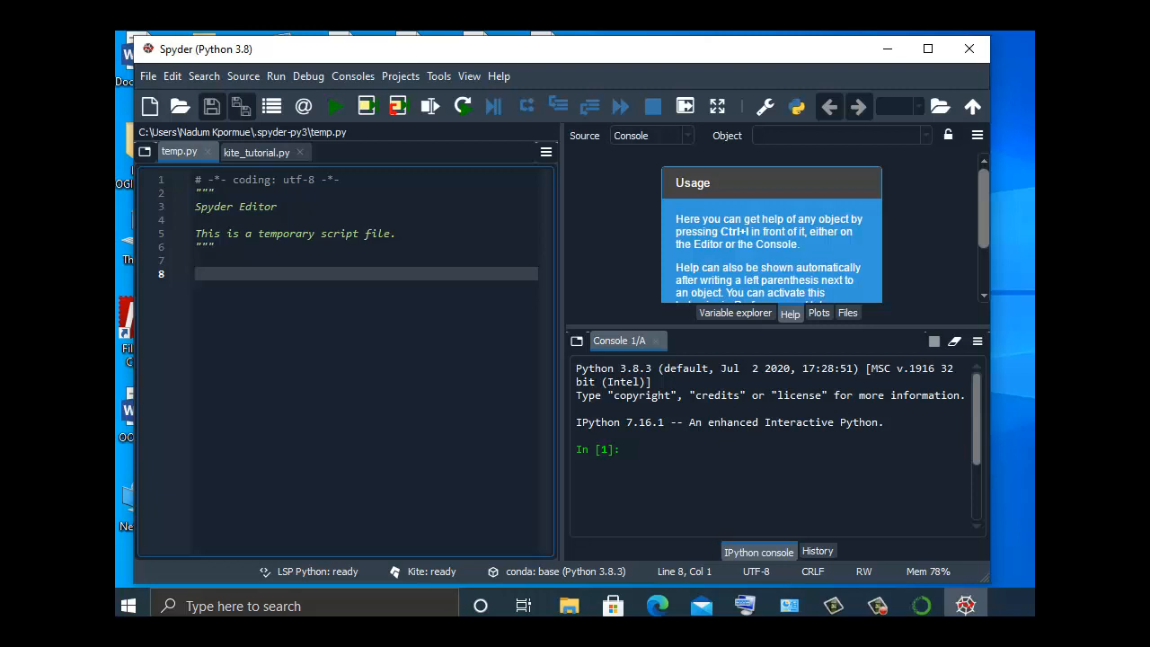
# - In temp.py, assign y = 3 on line 8 and x = 6 on line 9
pyautogui.write('y -')
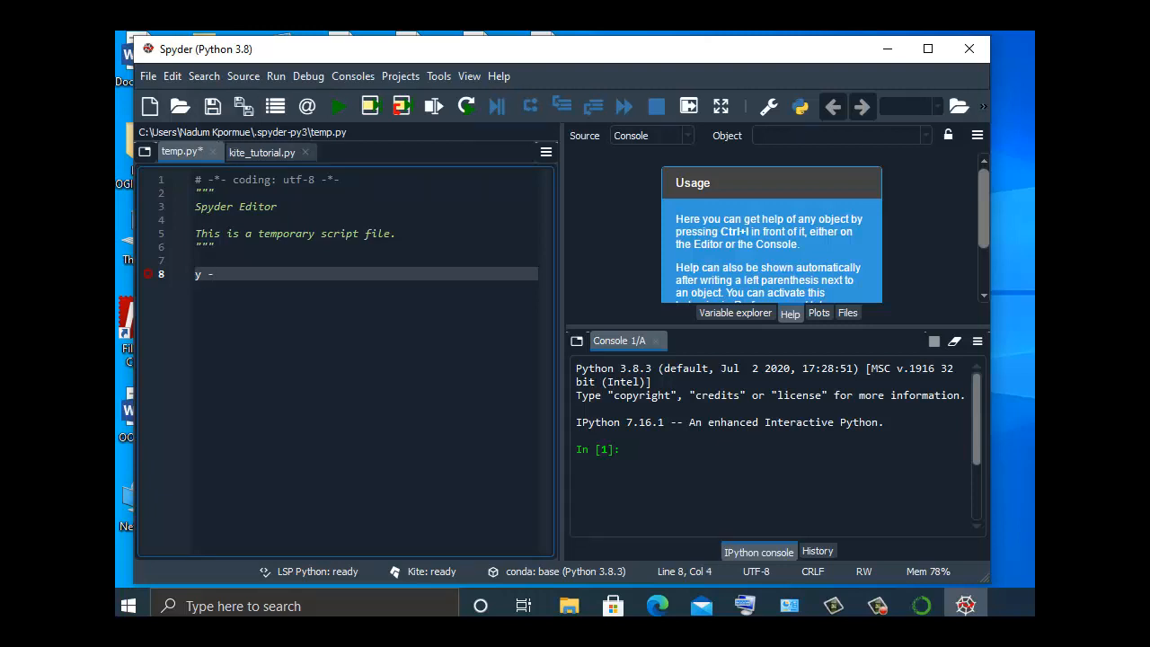
pyautogui.press('BackSpace')
pyautogui.write('= 3')
pyautogui.press('Return')
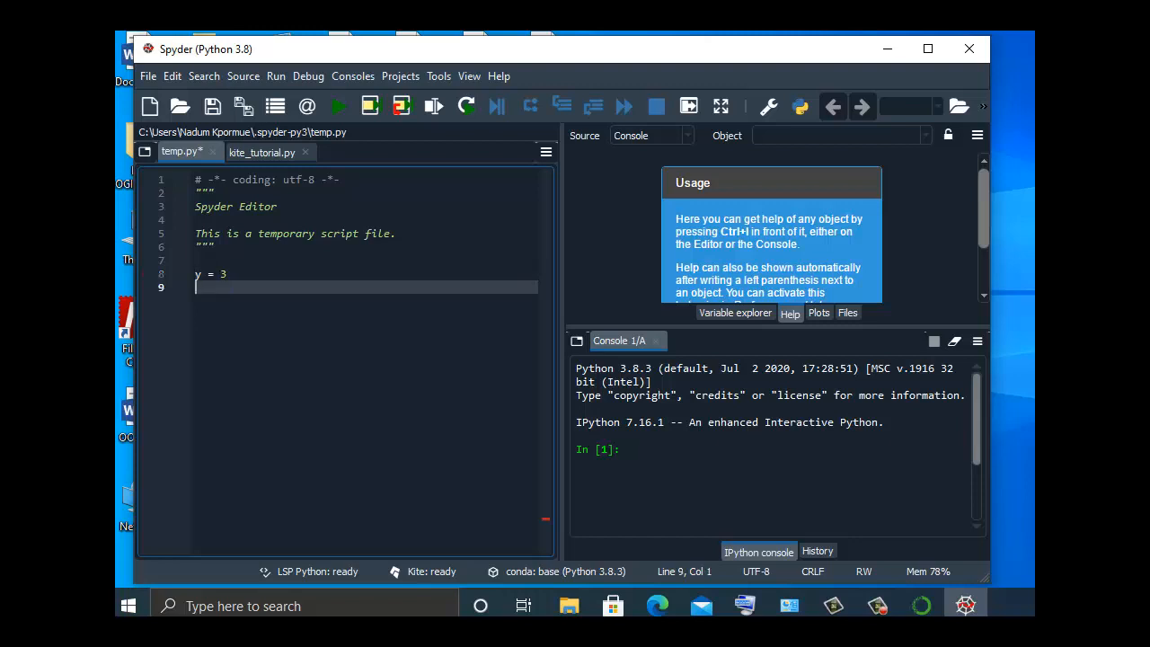
pyautogui.write('x = 6')
pyautogui.press('Return')
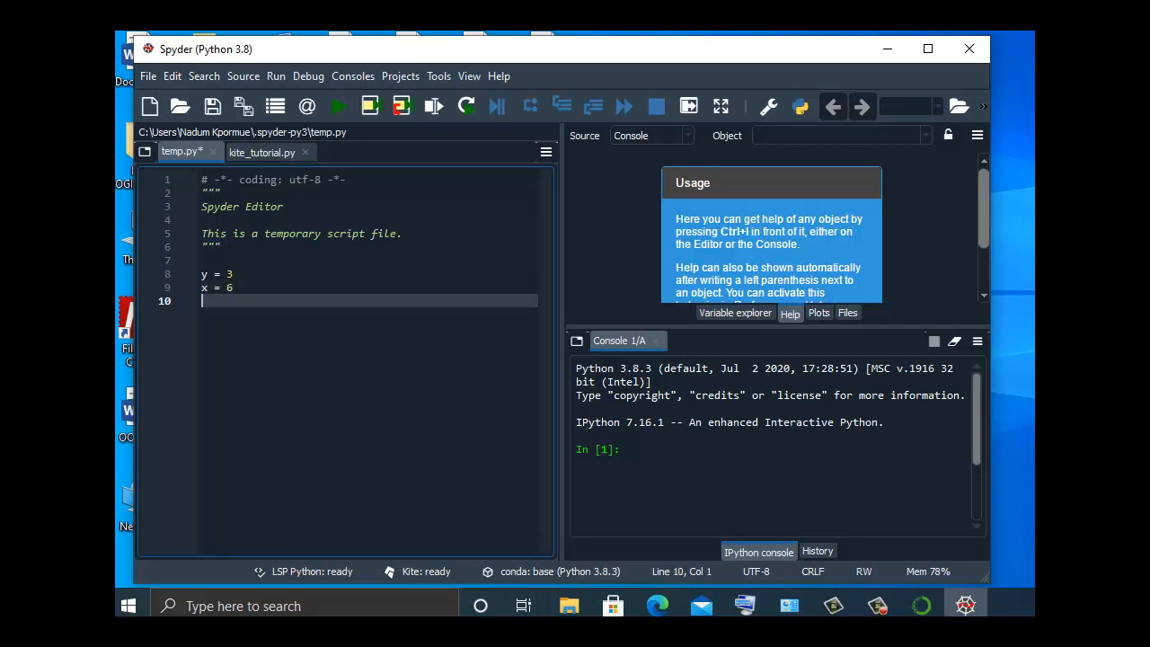
# - Start a print() call on line 10, entering its parentheses with the on-screen keyboard
pyautogui.write('print')
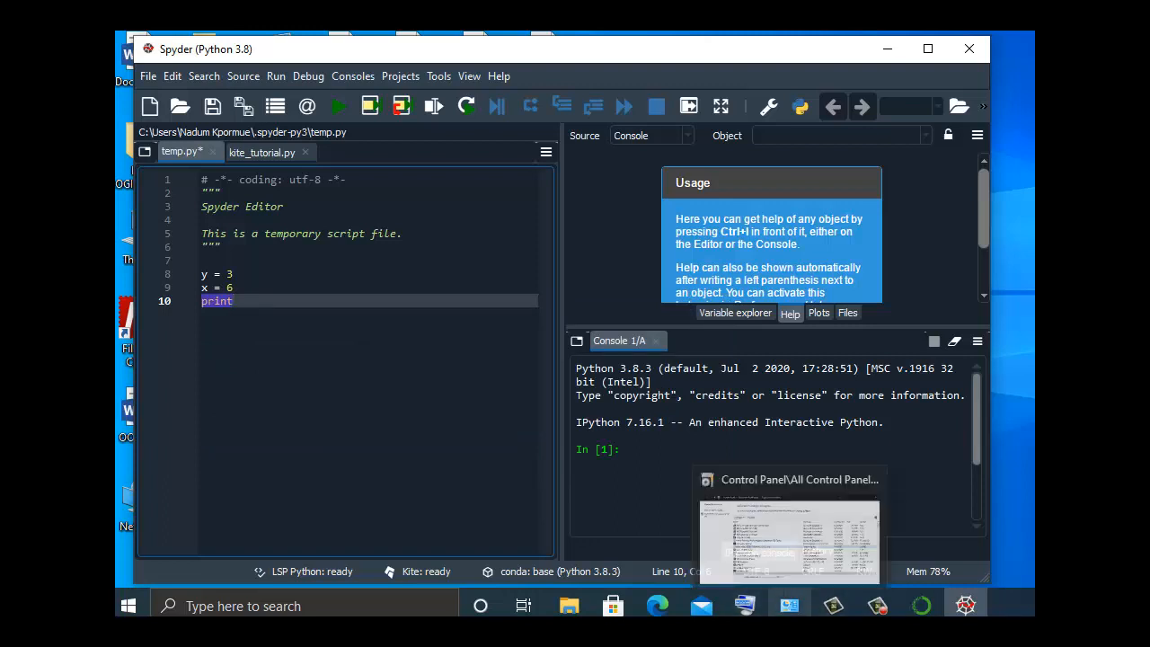
pyautogui.moveTo(878, 605)
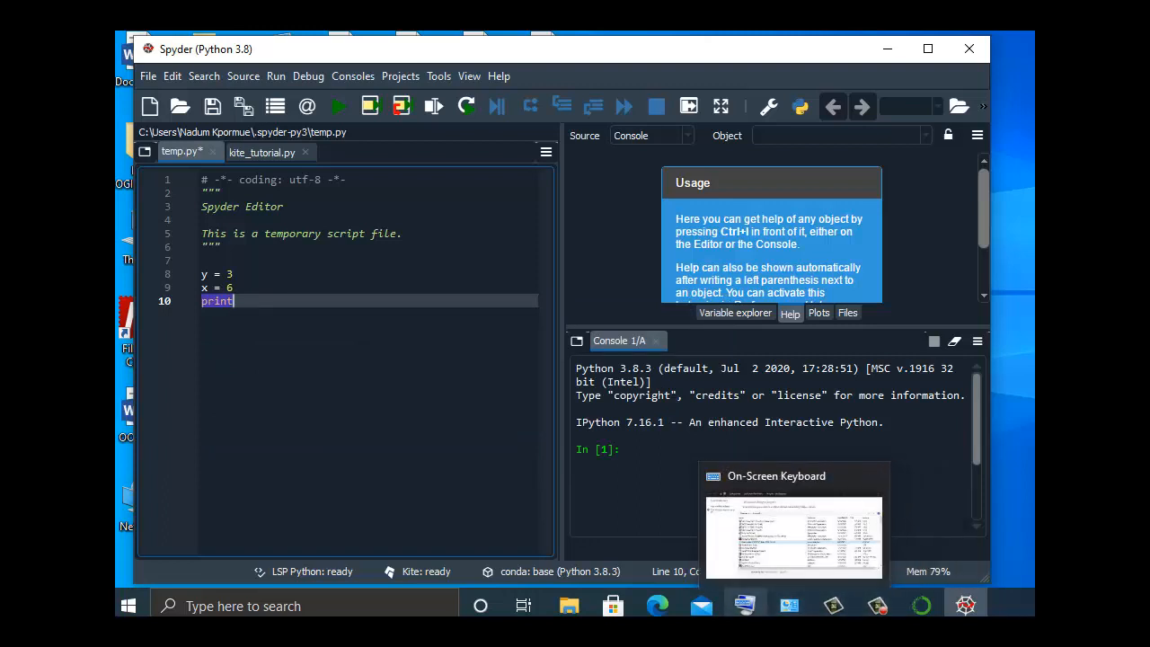
pyautogui.click(744, 606)
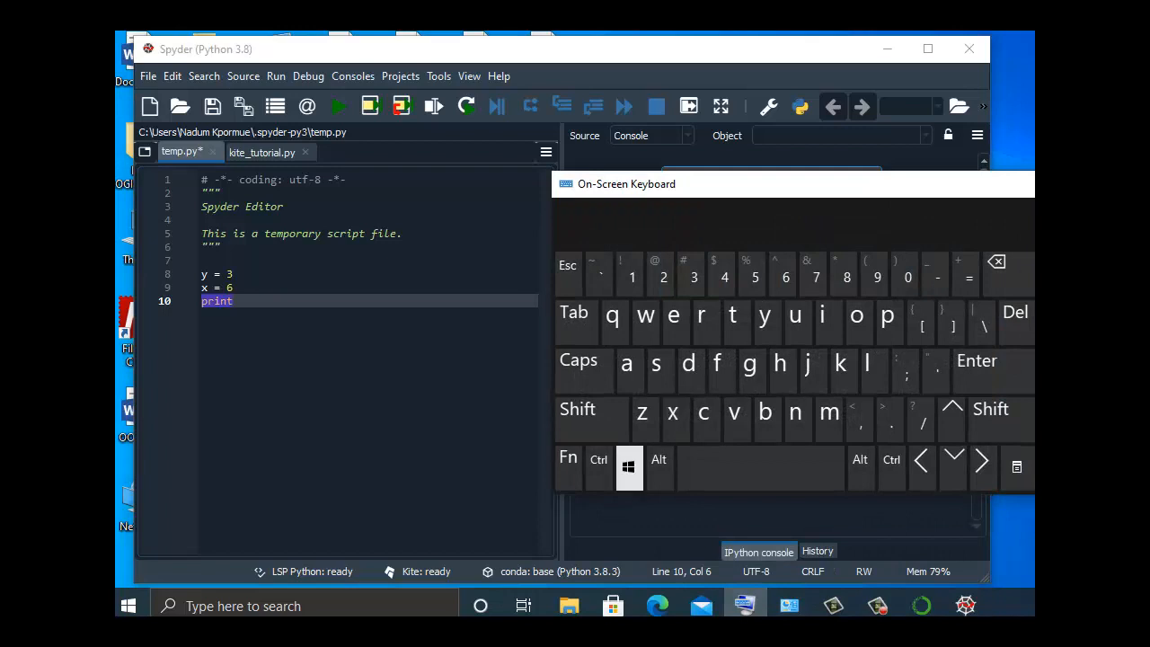
pyautogui.click(591, 419)
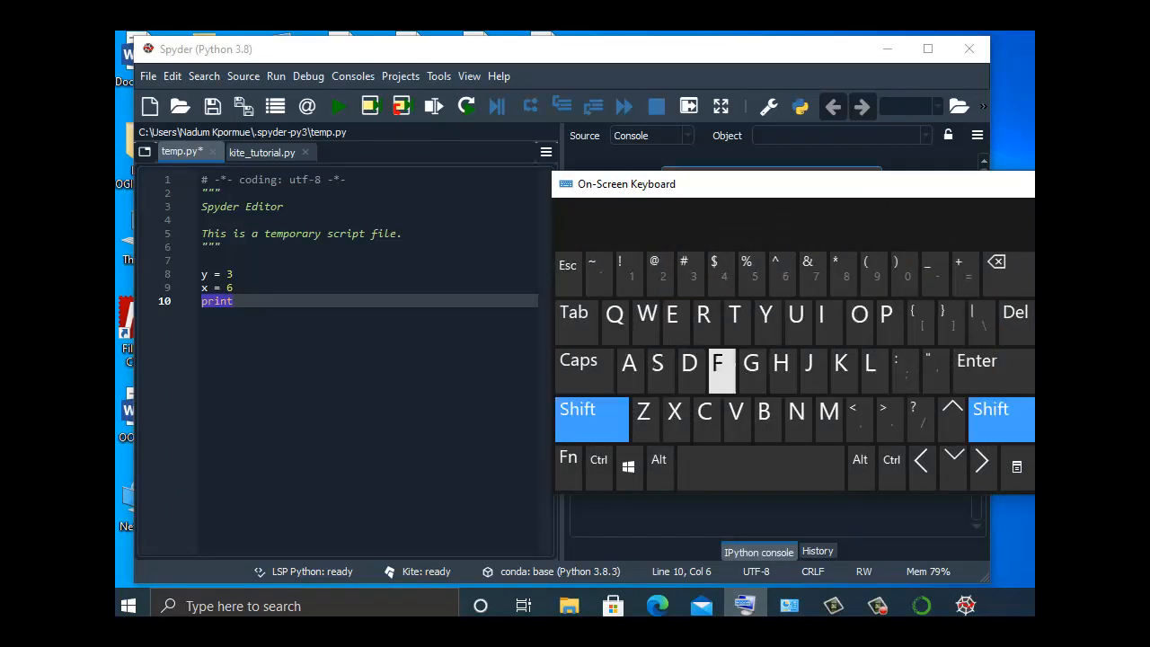
pyautogui.click(874, 274)
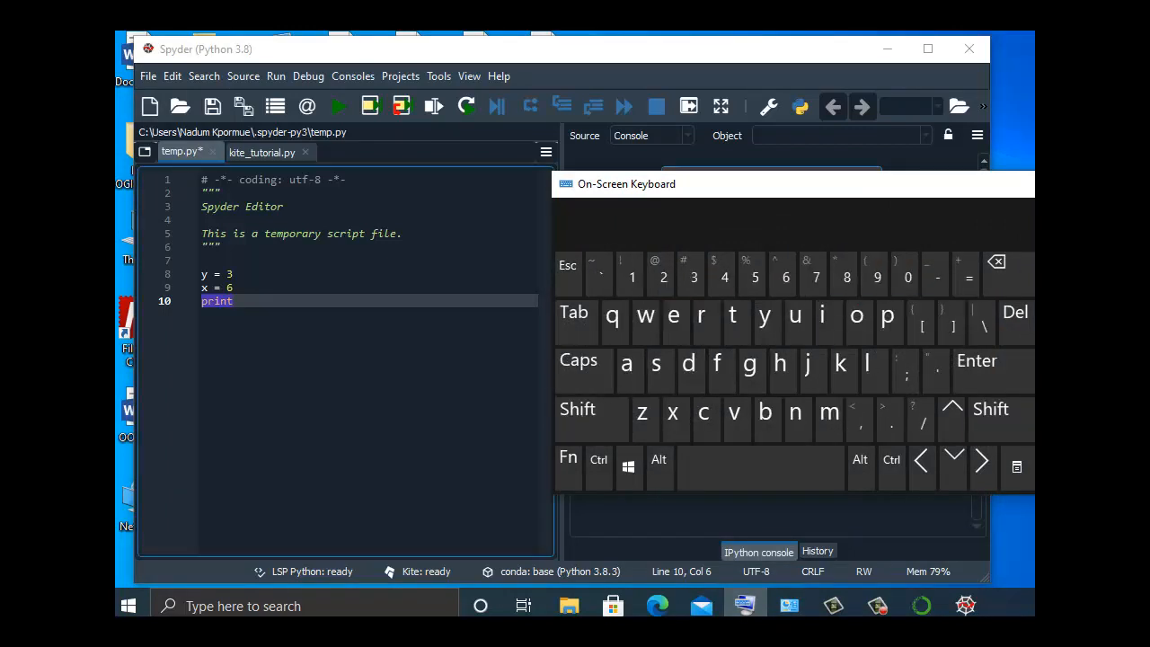
pyautogui.click(235, 301)
pyautogui.click(591, 415)
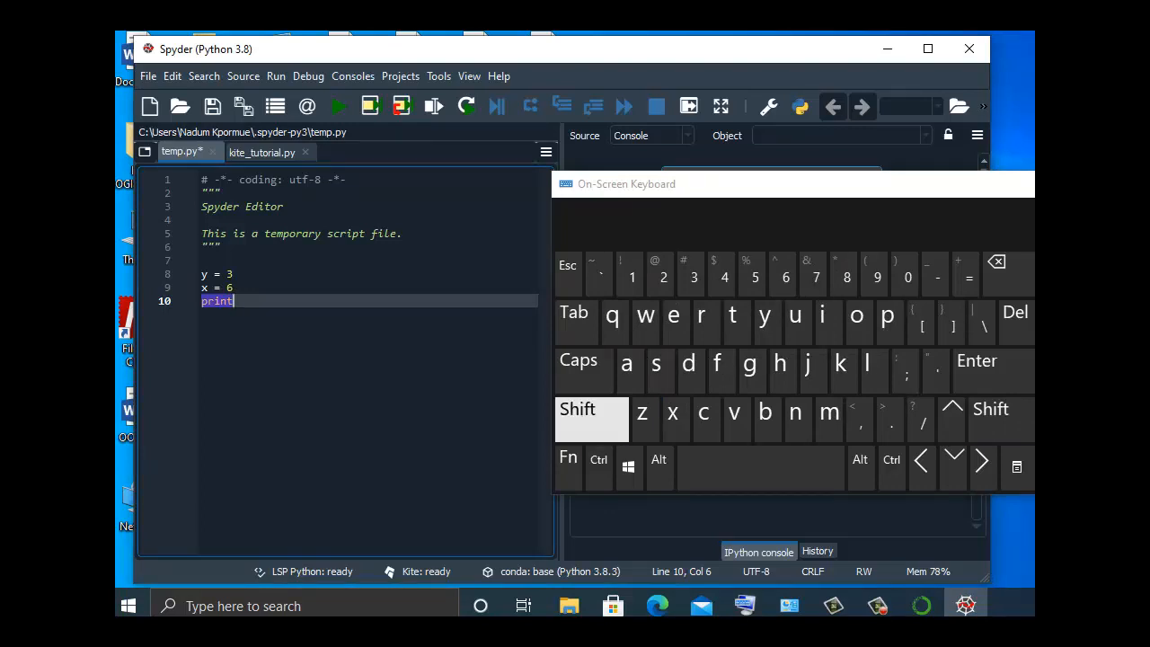
pyautogui.click(876, 274)
pyautogui.click(591, 419)
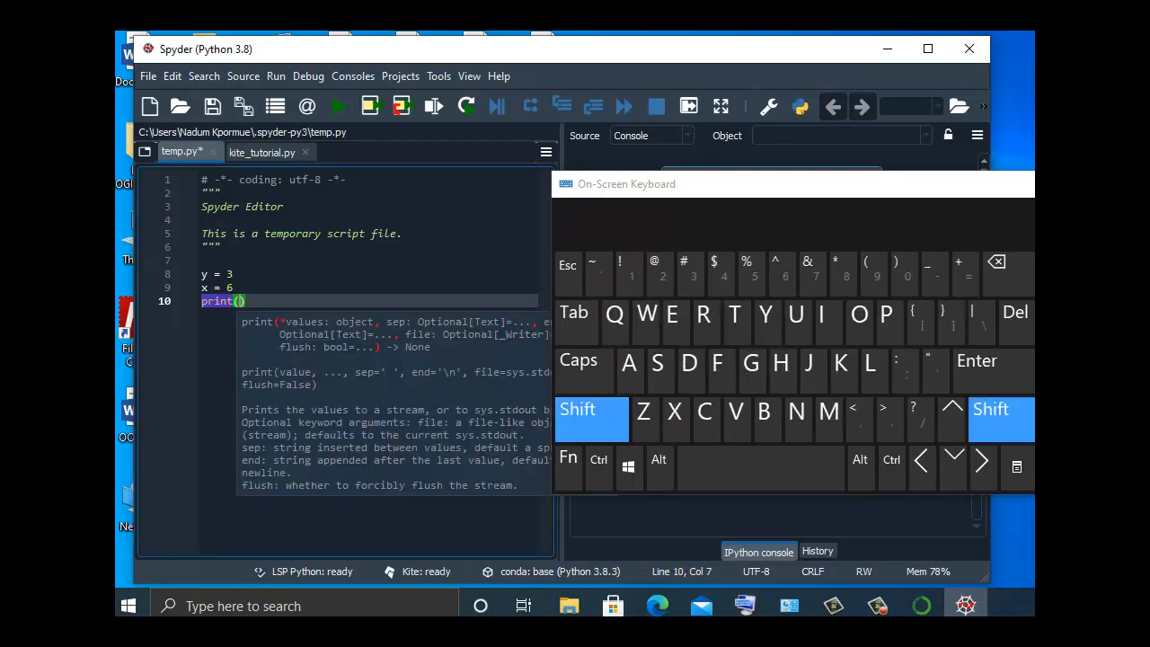
pyautogui.click(907, 274)
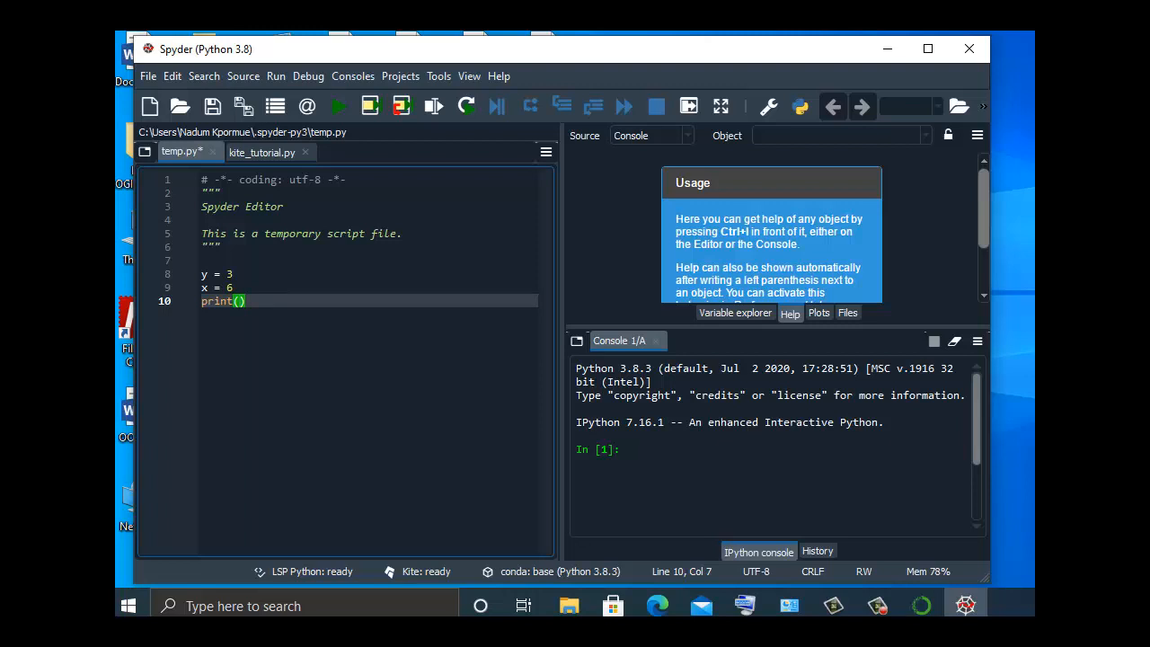
# - Complete the call as print(y+x) and run temp.py in the current console with the default run settings
pyautogui.write('y+x')
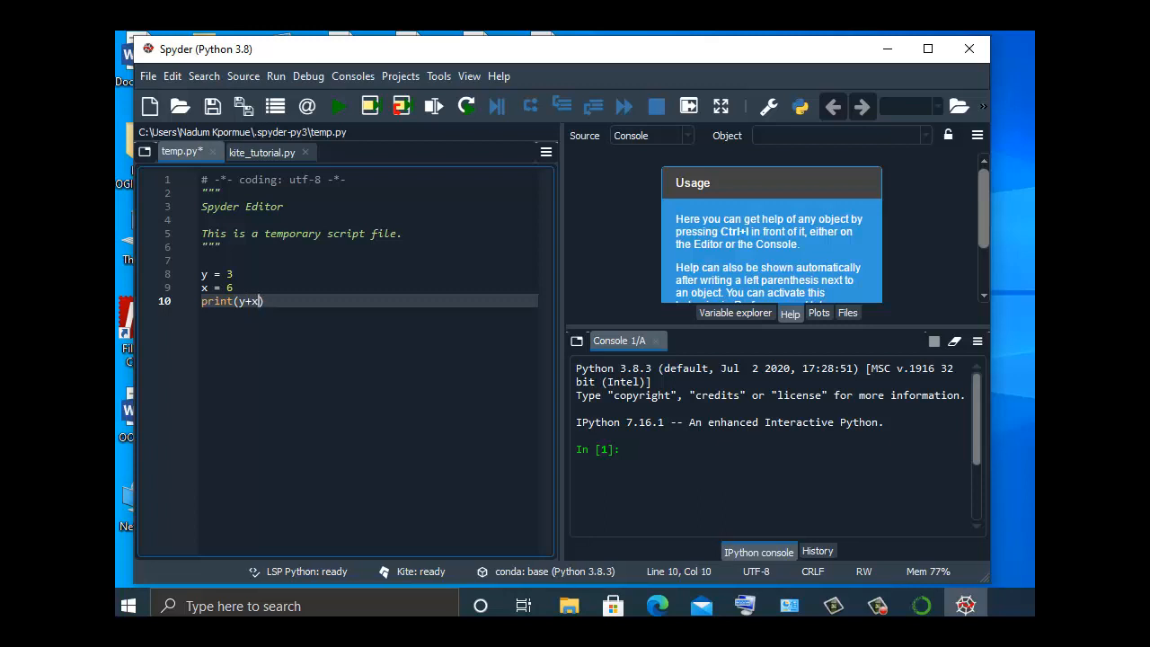
pyautogui.click(338, 106)
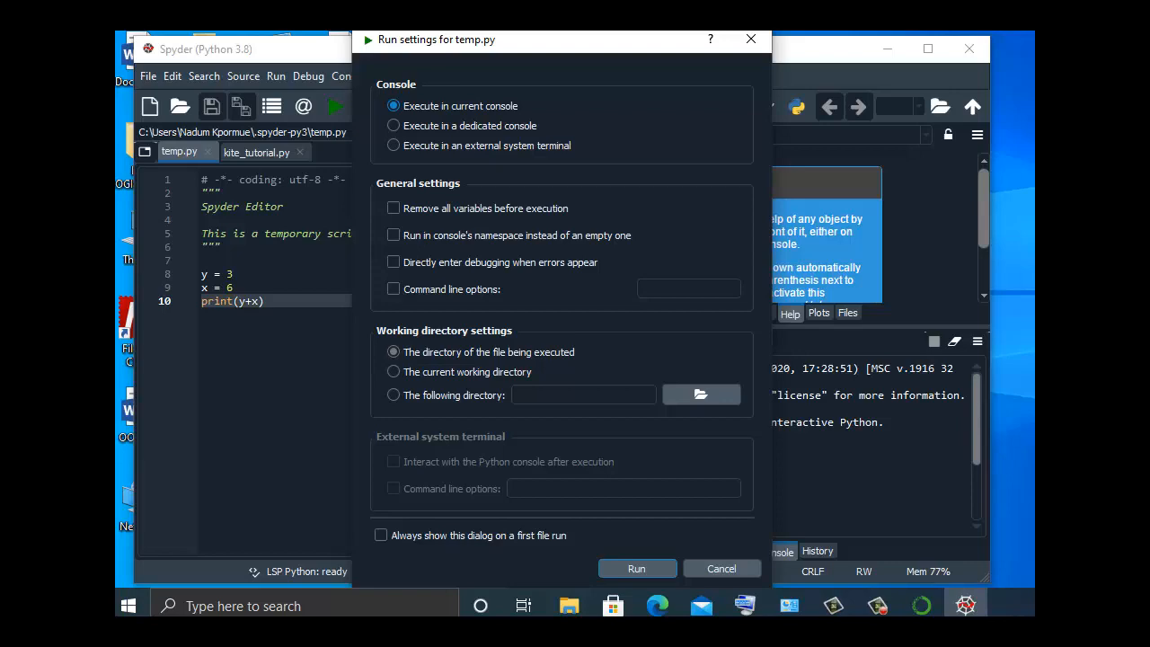
pyautogui.press('Return')
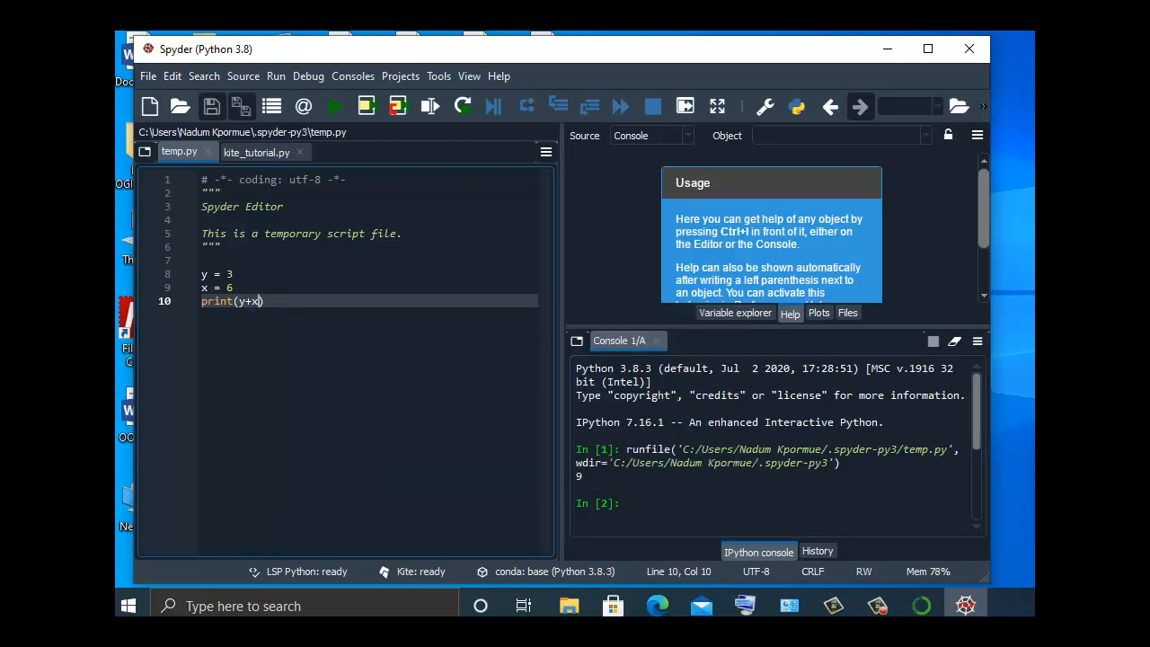
# - Insert a pair of double quotes before y+x in the print call, using the on-screen keyboard
pyautogui.click(239, 301)
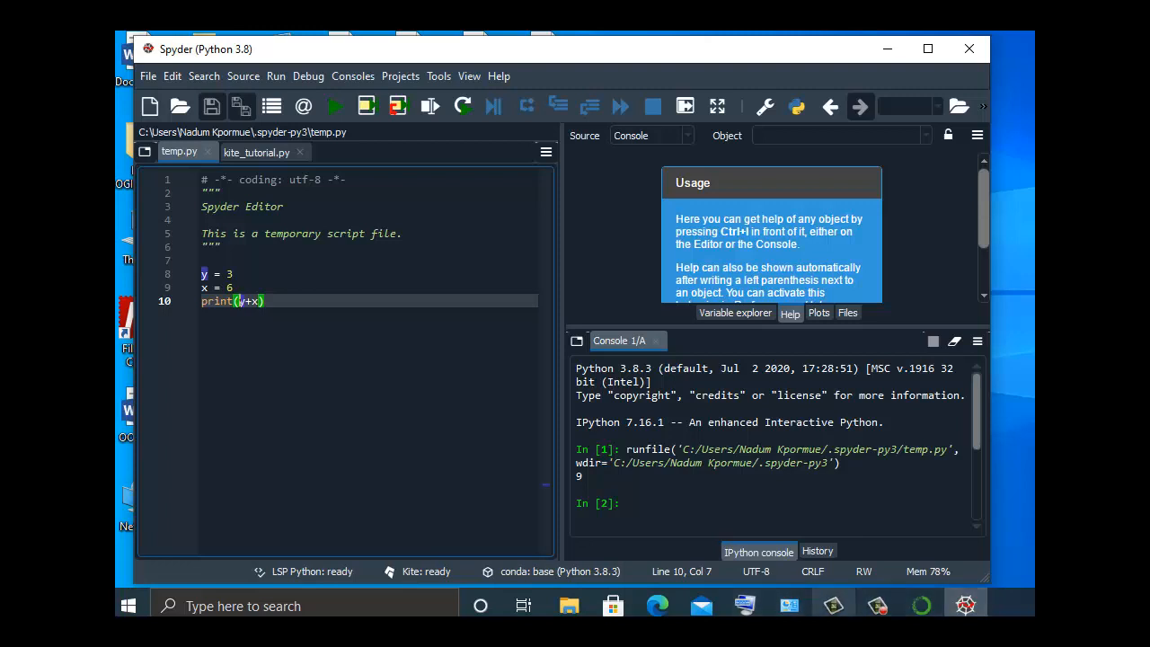
pyautogui.click(745, 605)
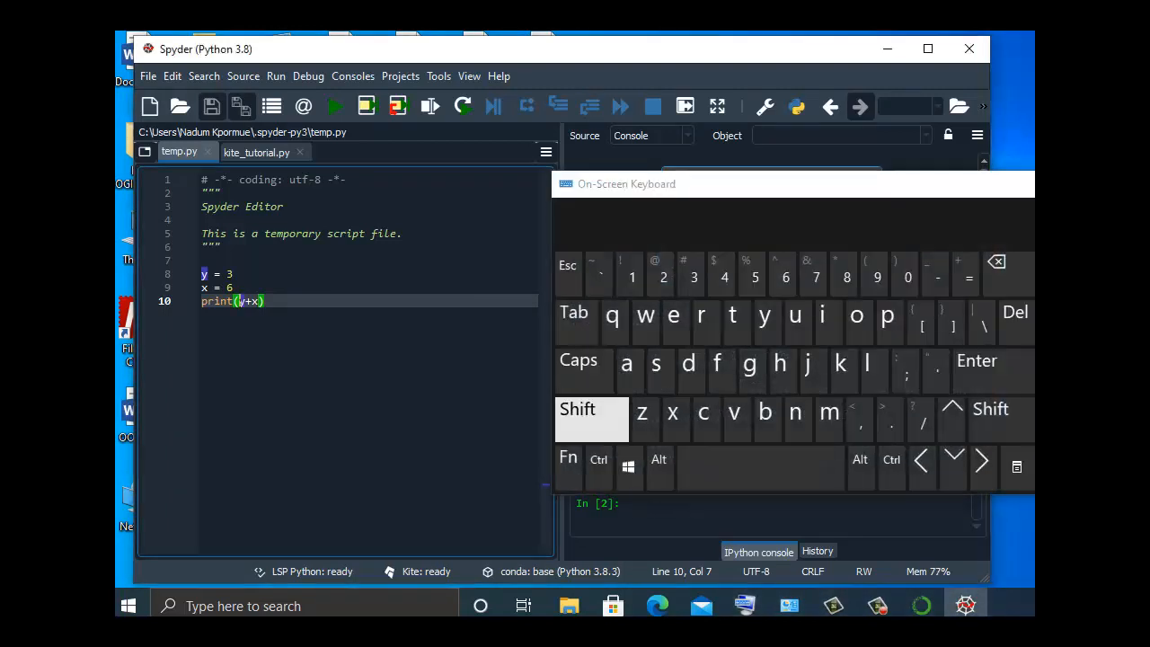
pyautogui.click(591, 419)
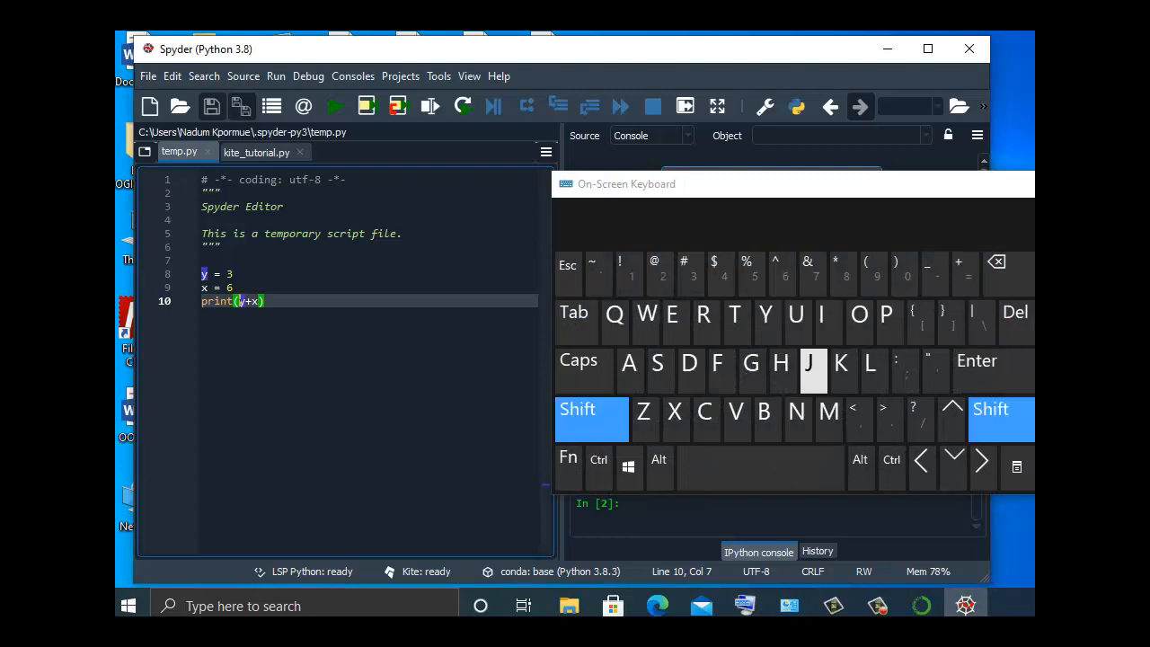
pyautogui.click(936, 368)
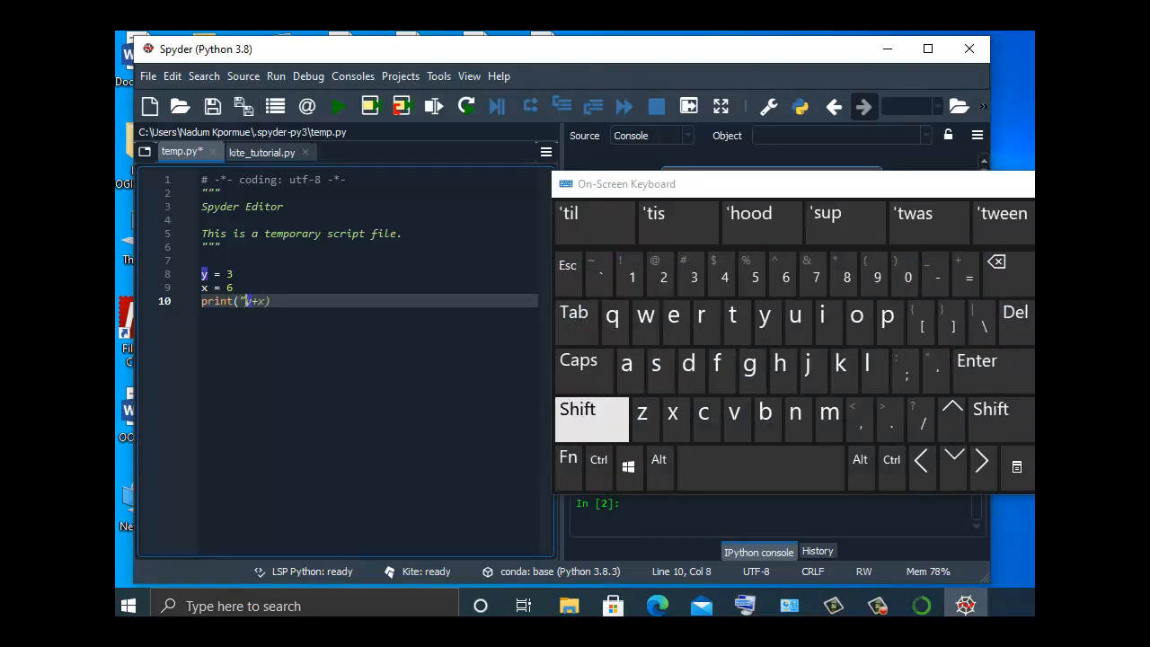
pyautogui.click(591, 419)
pyautogui.click(936, 369)
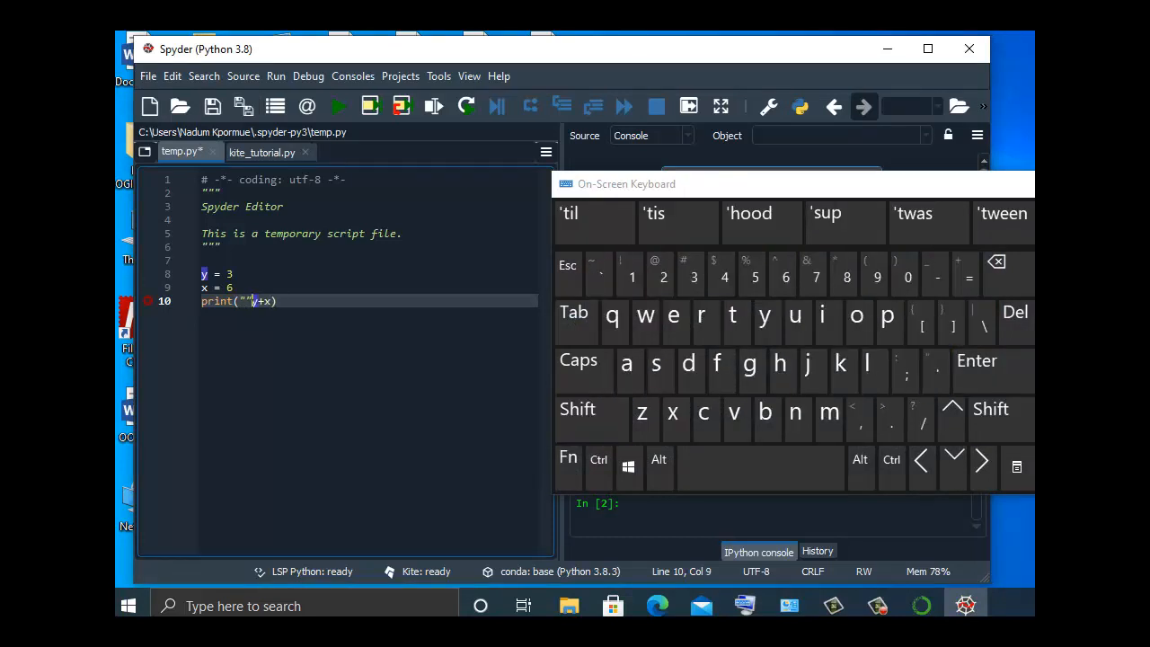
# - Enter the label RESULT = between the quotes and put a space between the closing quote and y+x
pyautogui.click(246, 301)
pyautogui.press('capslock')
pyautogui.write('RESU')
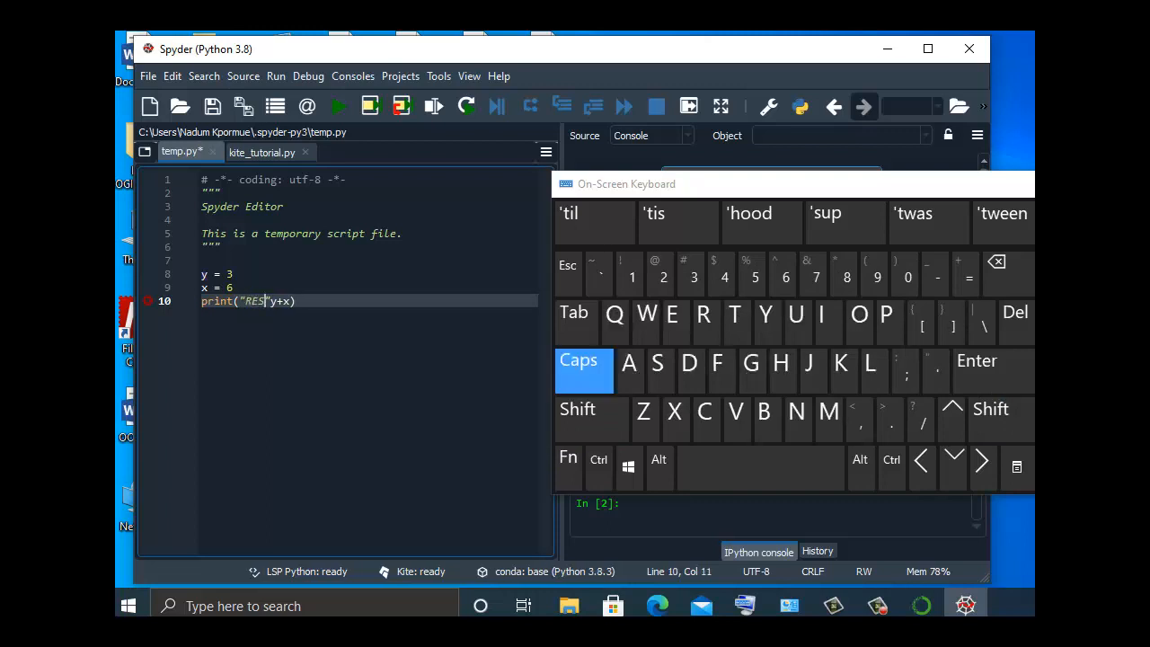
pyautogui.write('LT =')
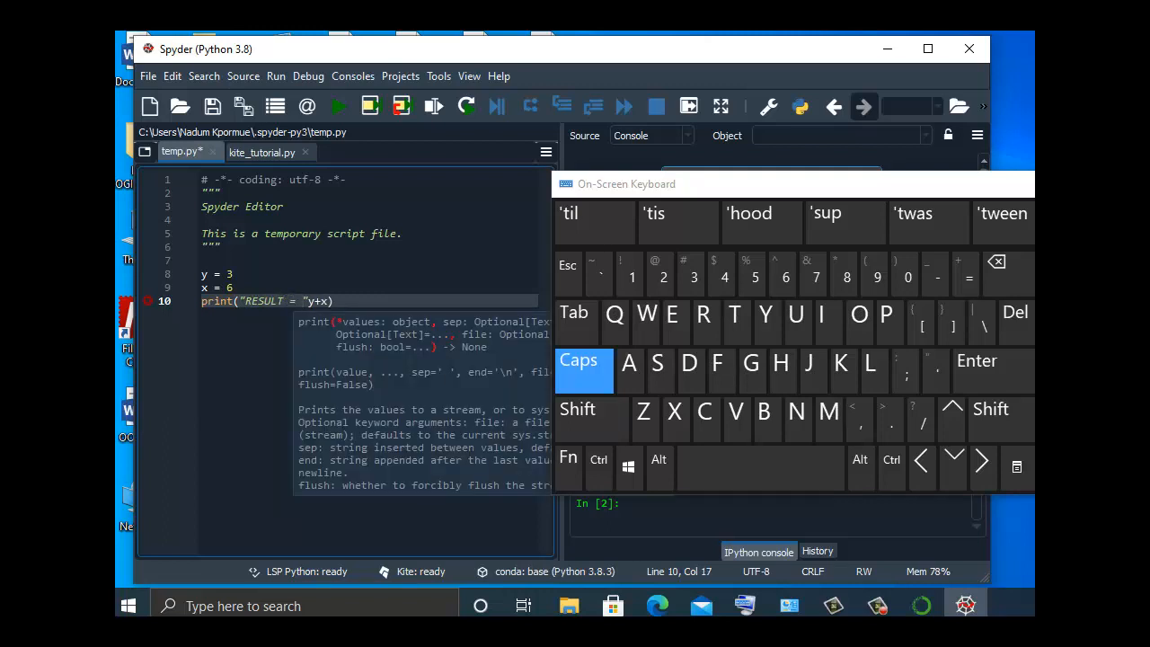
pyautogui.press('Right')
# - Hide the on-screen keyboard and run temp.py again with the labelled print statement
pyautogui.click(235, 274)
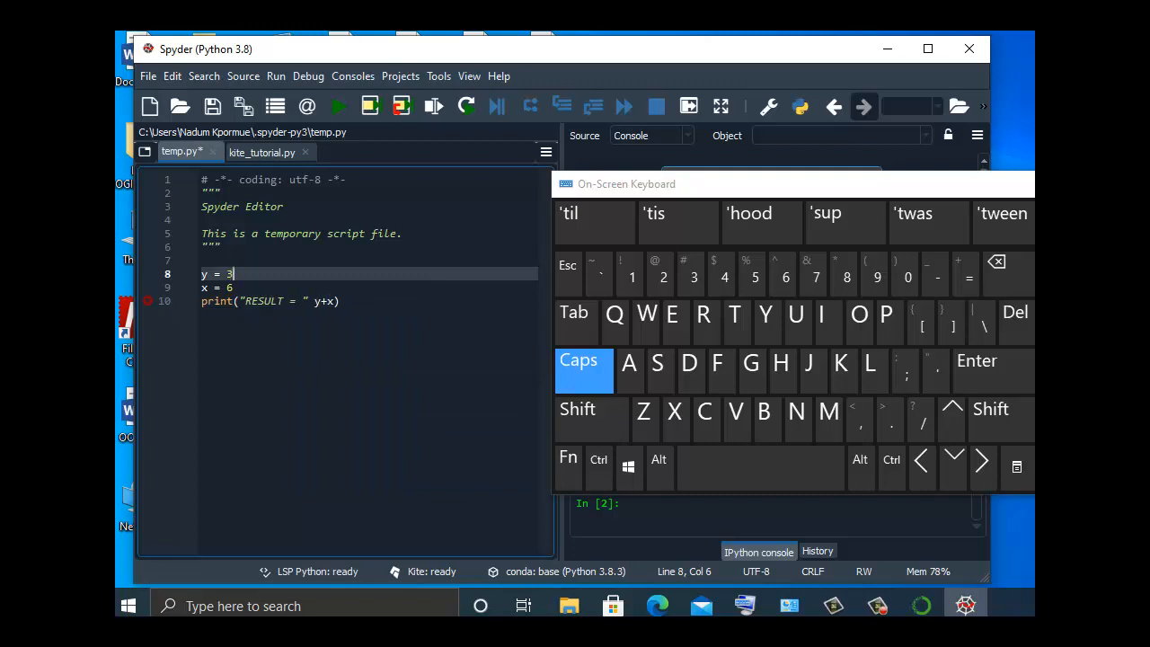
pyautogui.click(338, 106)
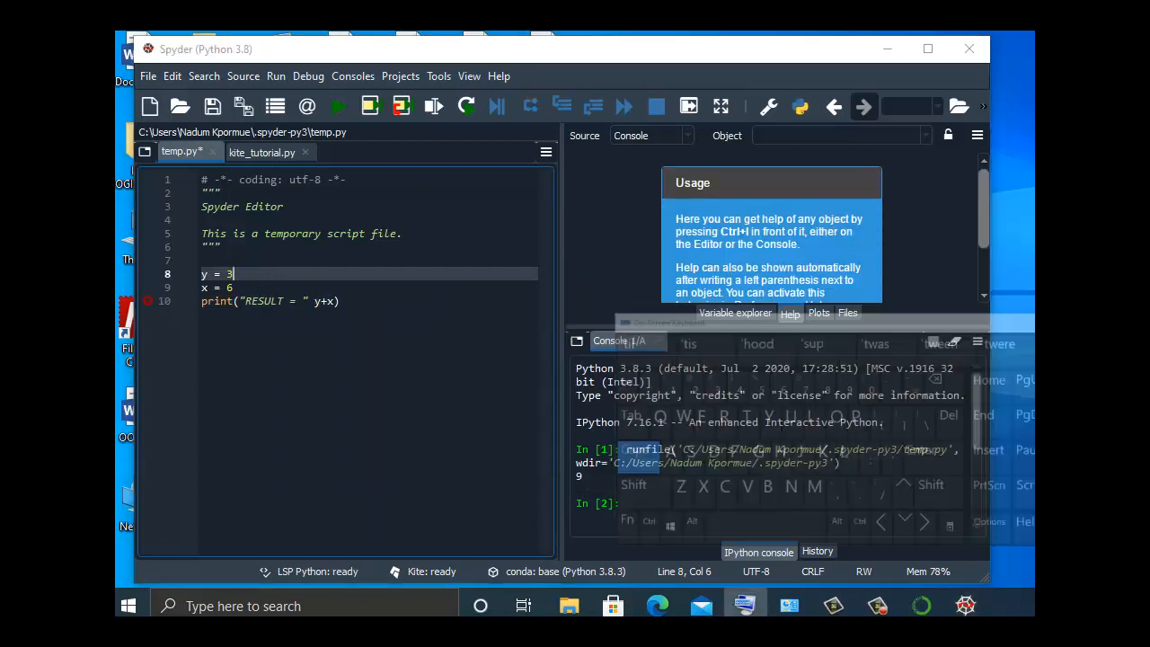
pyautogui.click(338, 106)
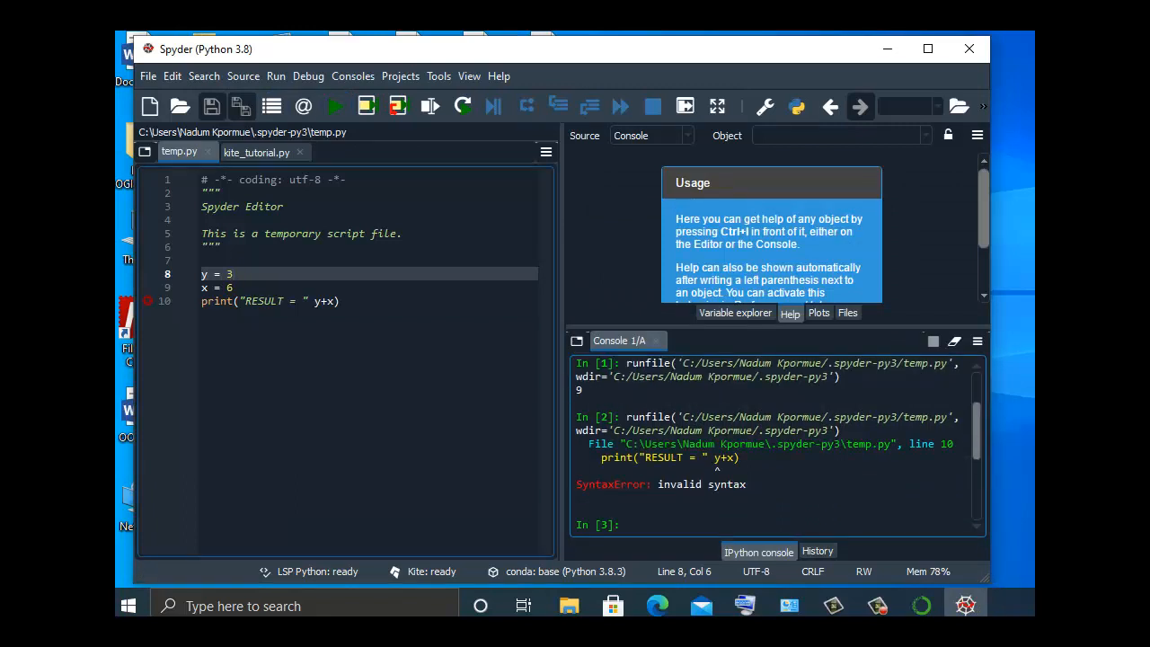
# - Remove both double quotes around the RESULT label and insert an opening single quote before it with the on-screen keyboard
pyautogui.click(304, 301)
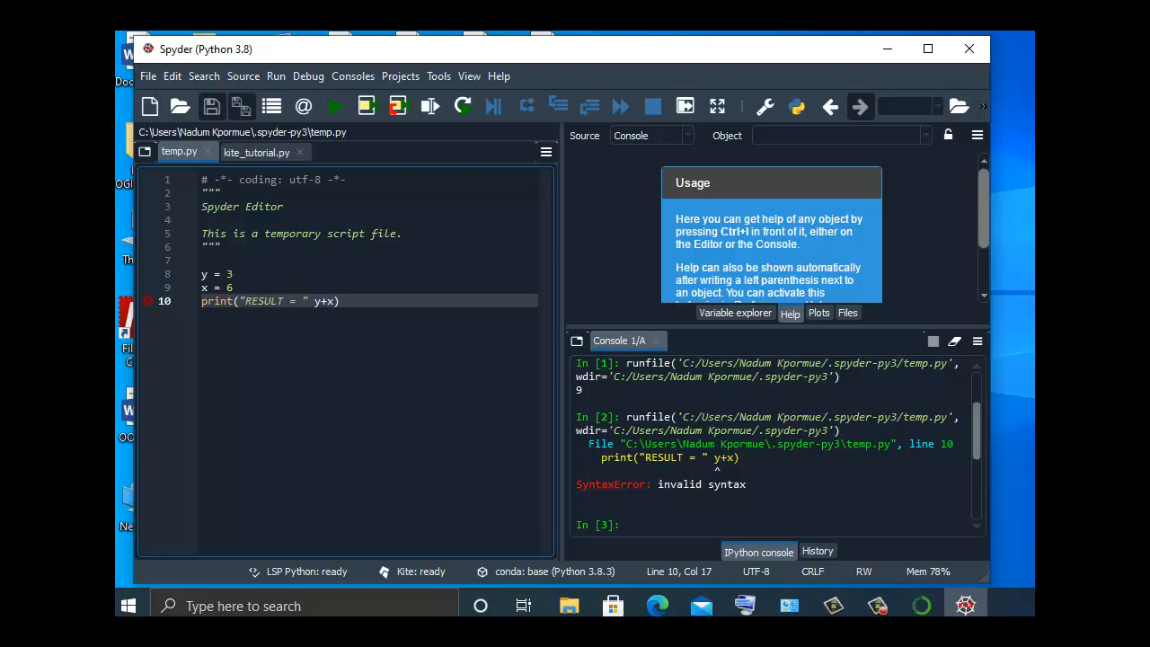
pyautogui.press('Delete')
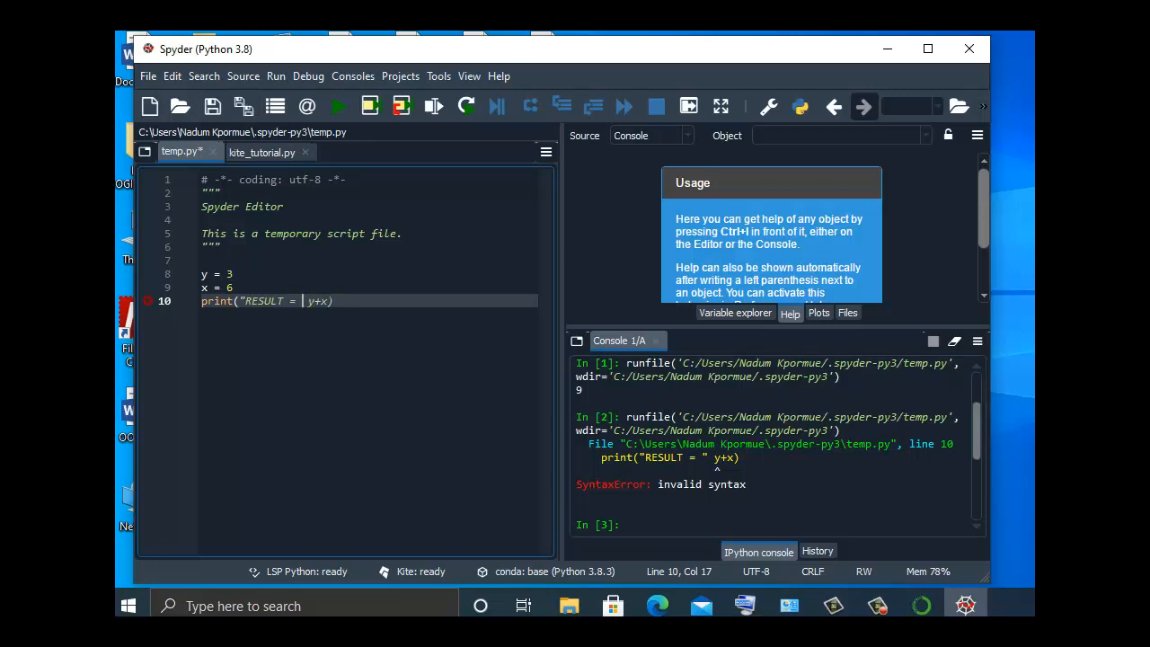
pyautogui.click(245, 301)
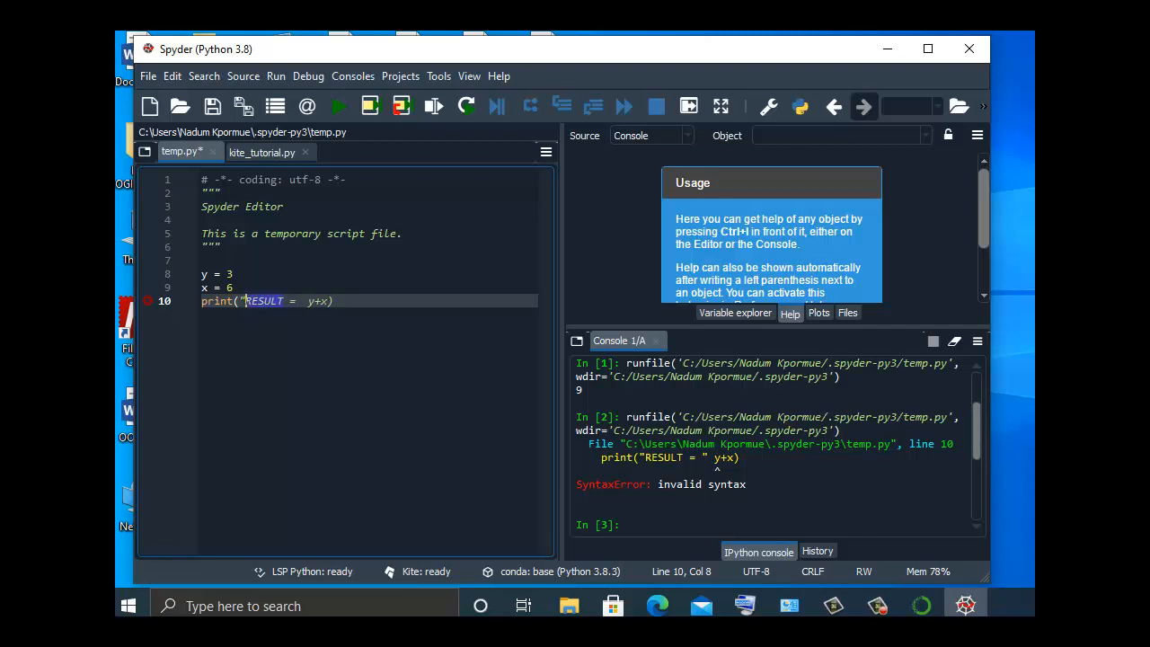
pyautogui.press('BackSpace')
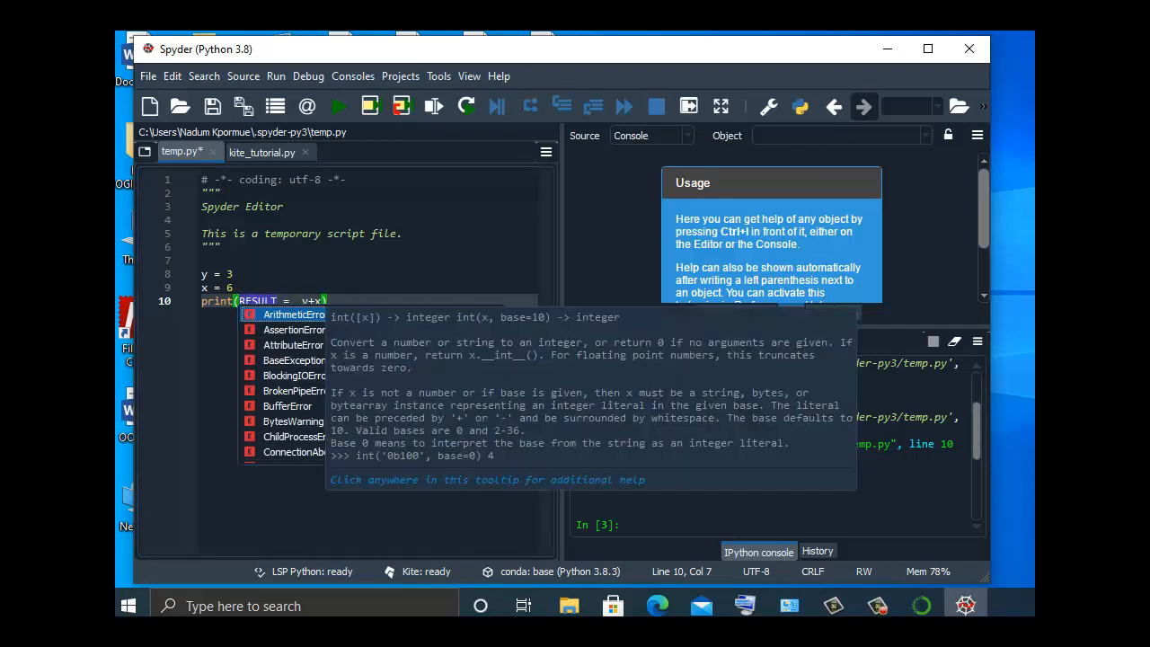
pyautogui.click(746, 606)
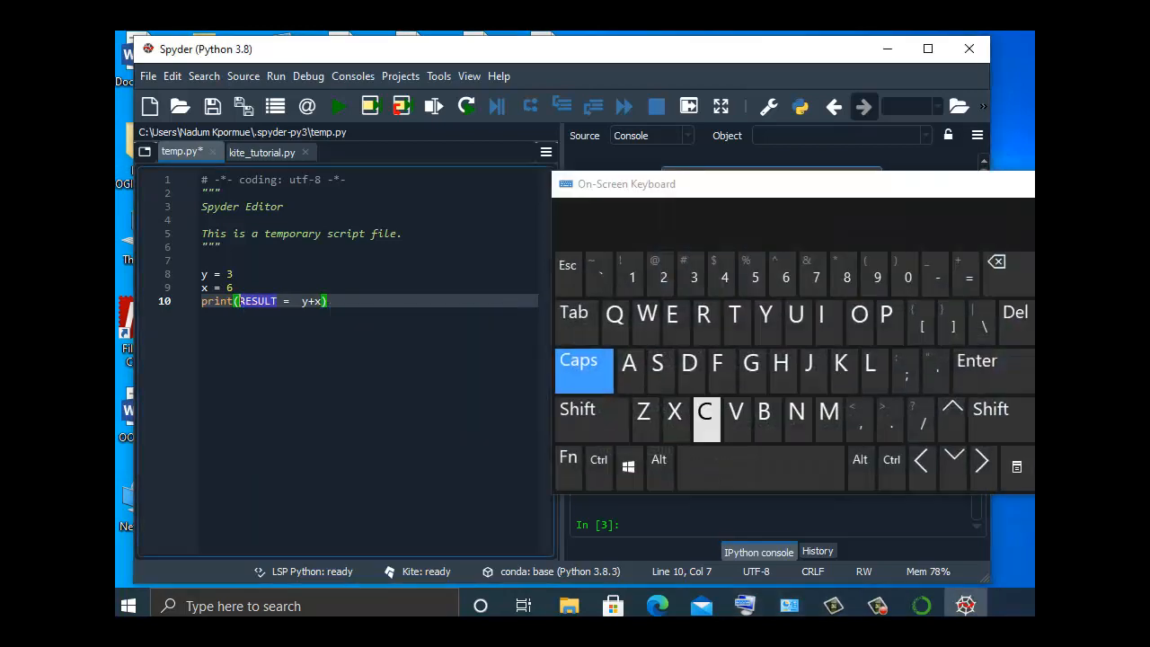
pyautogui.click(577, 411)
pyautogui.click(578, 411)
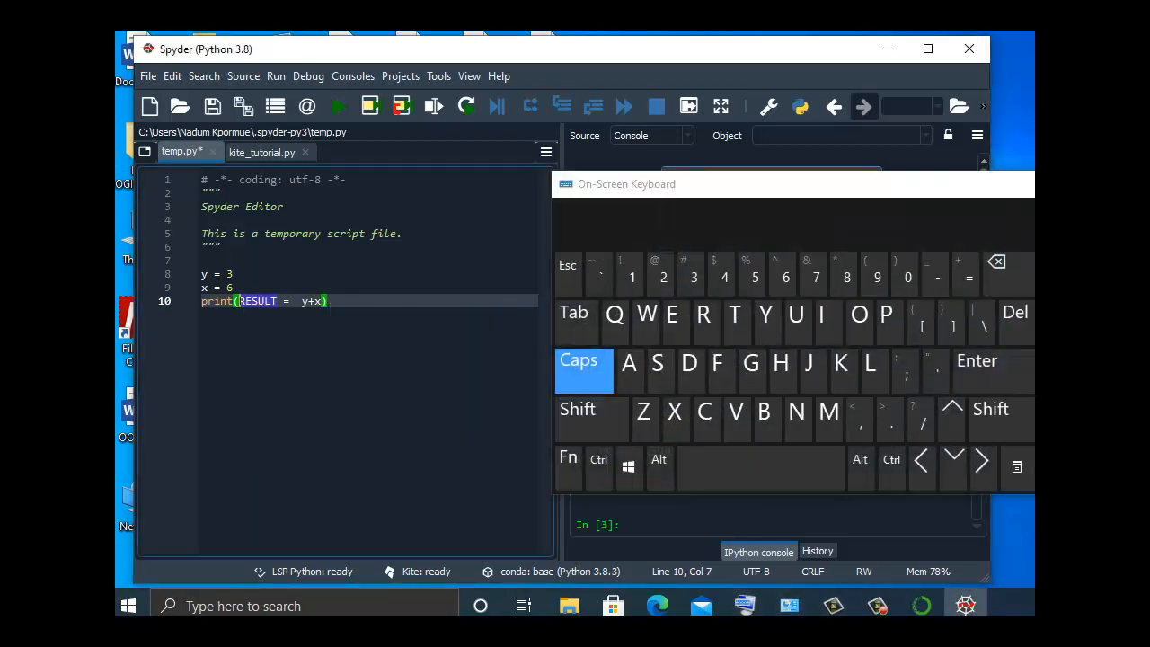
pyautogui.click(937, 368)
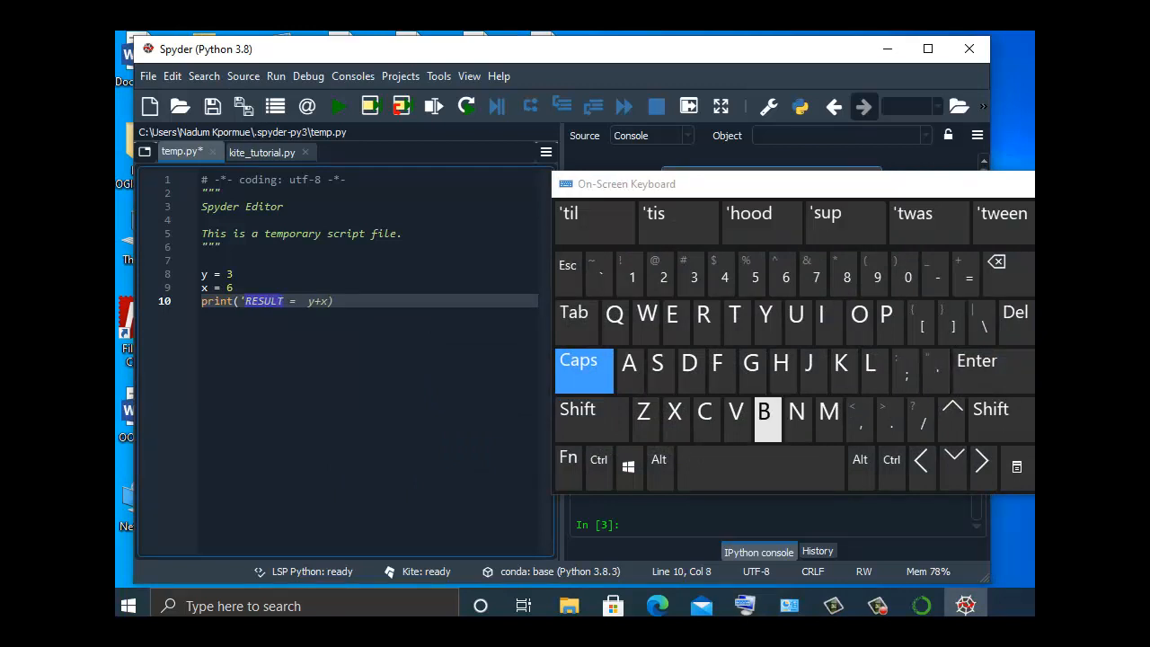
# - Close the label with a single quote right after the equals sign, delete the spaces before y+x, and hide the on-screen keyboard
pyautogui.click(297, 301)
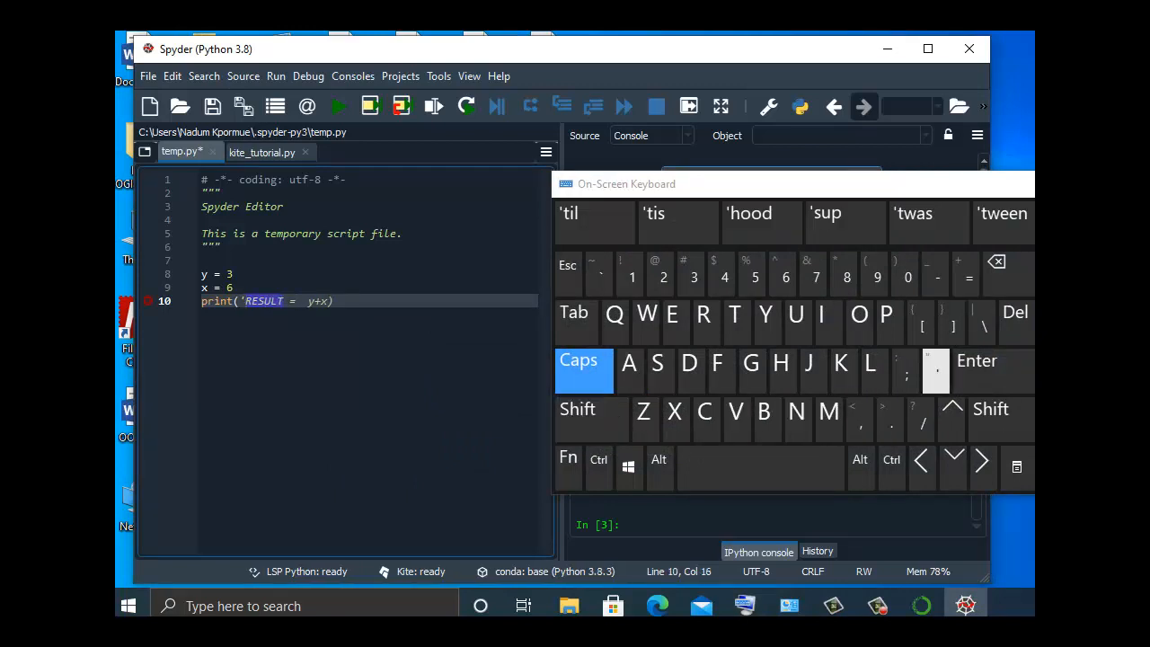
pyautogui.click(935, 370)
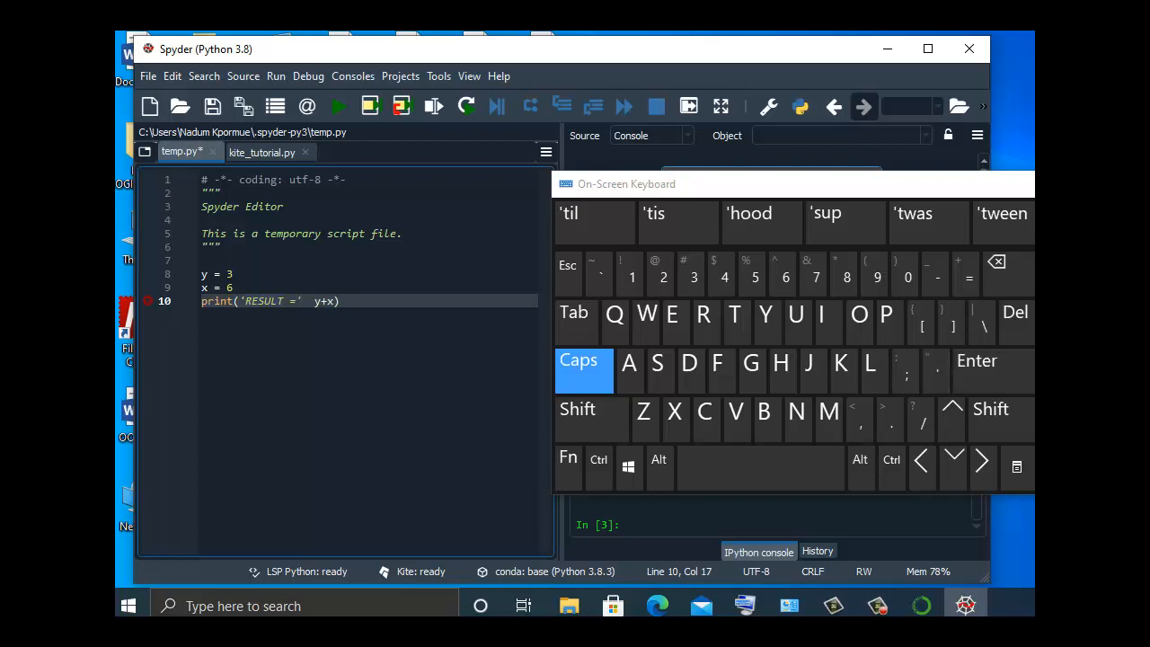
pyautogui.press('Delete')
pyautogui.press('Delete')
pyautogui.click(329, 301)
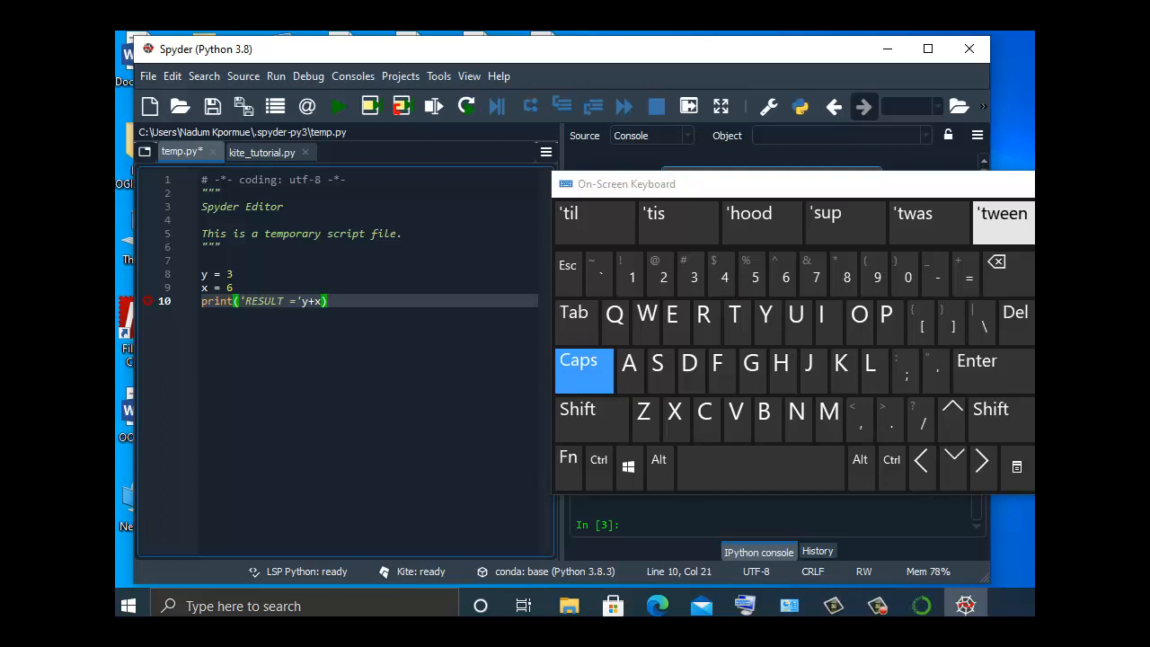
pyautogui.click(1033, 184)
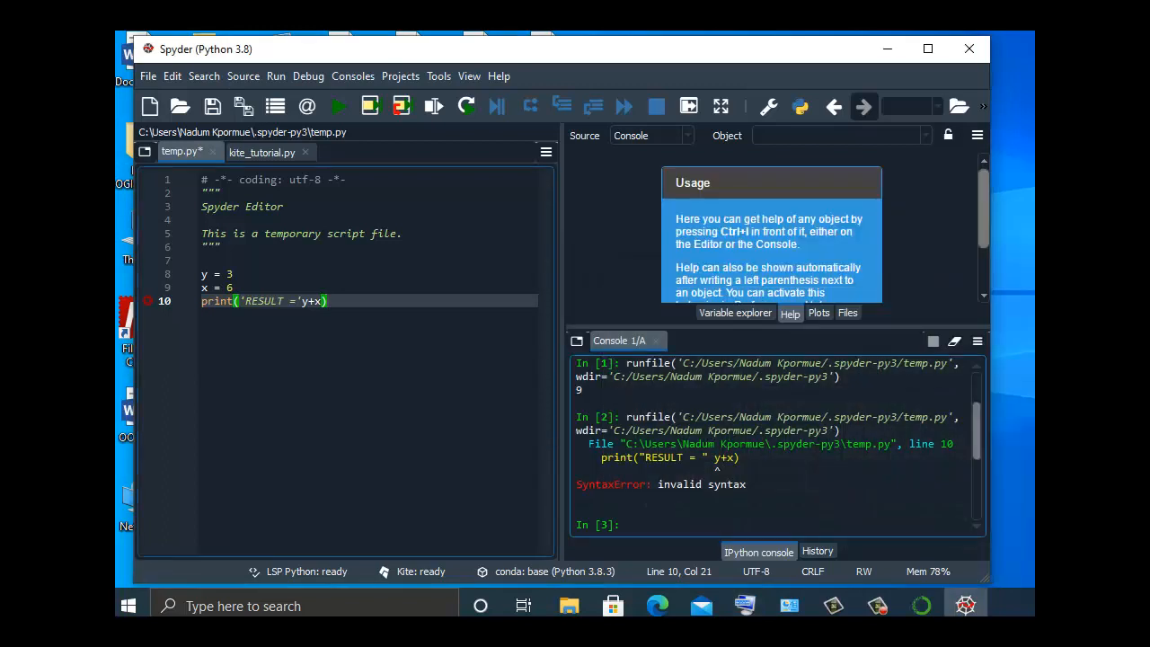
# - Run temp.py, separate the 'RESULT =' label from y+x with a comma and rerun the script, leaving Spyder minimized
pyautogui.click(338, 106)
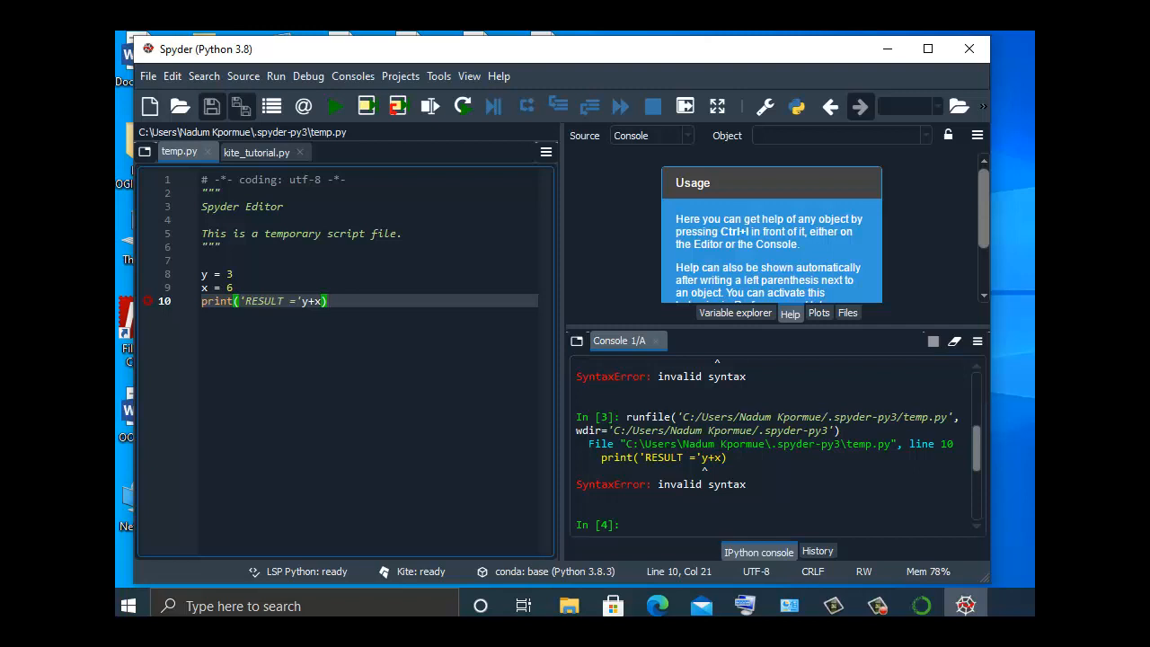
pyautogui.click(302, 301)
pyautogui.write(',')
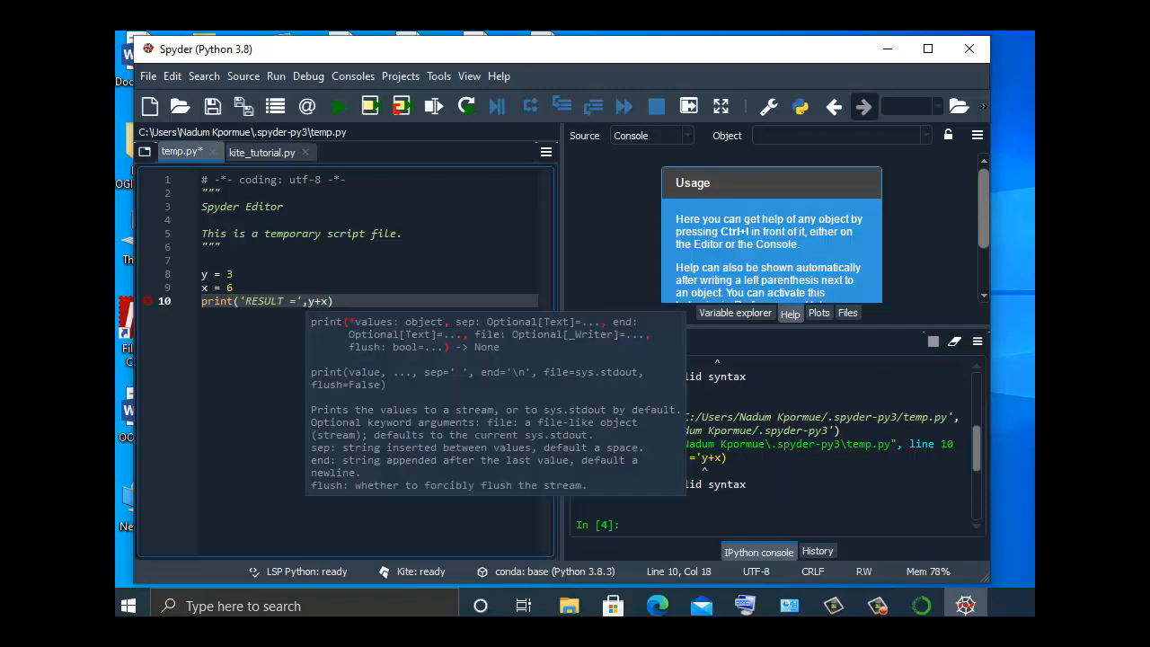
pyautogui.click(403, 234)
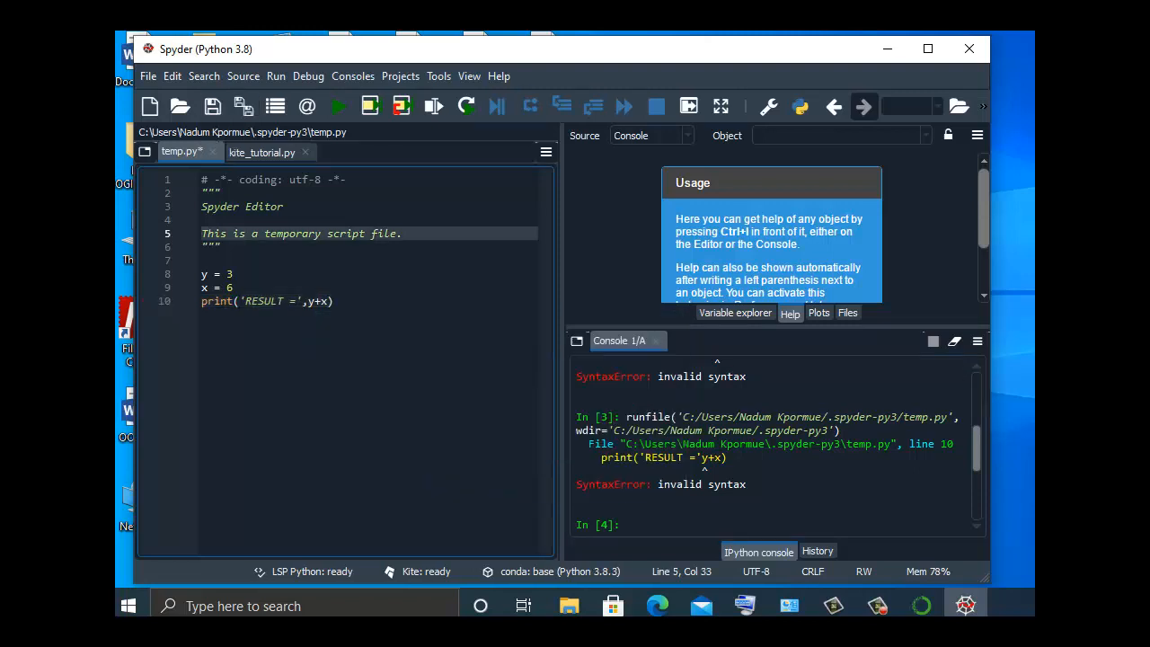
pyautogui.click(336, 106)
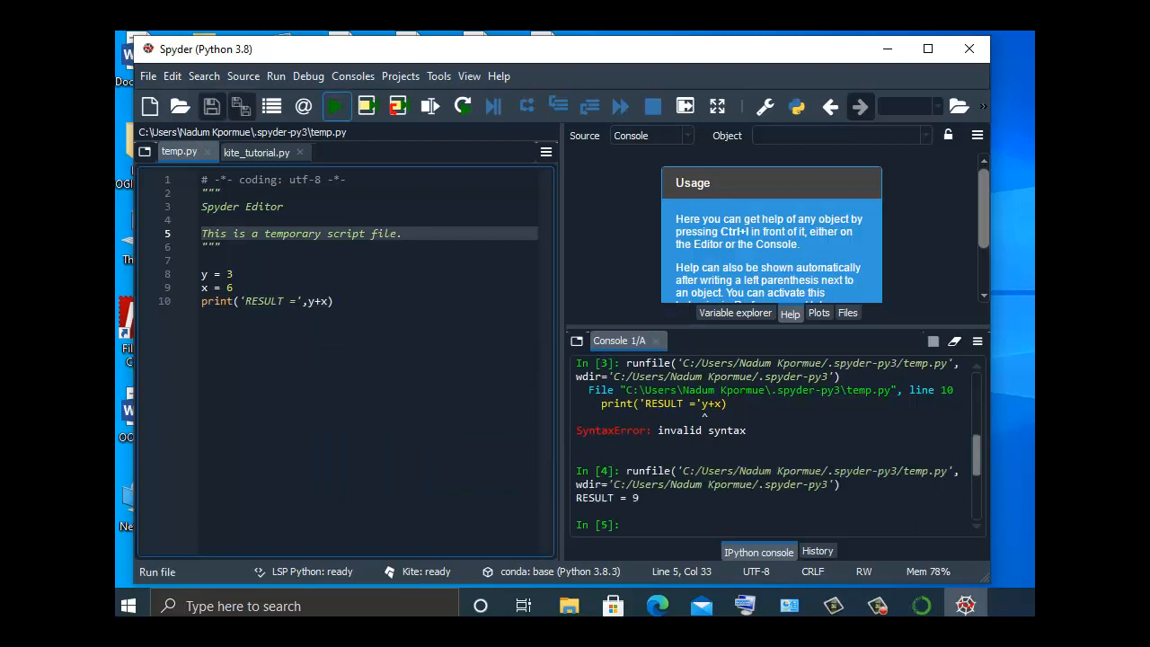
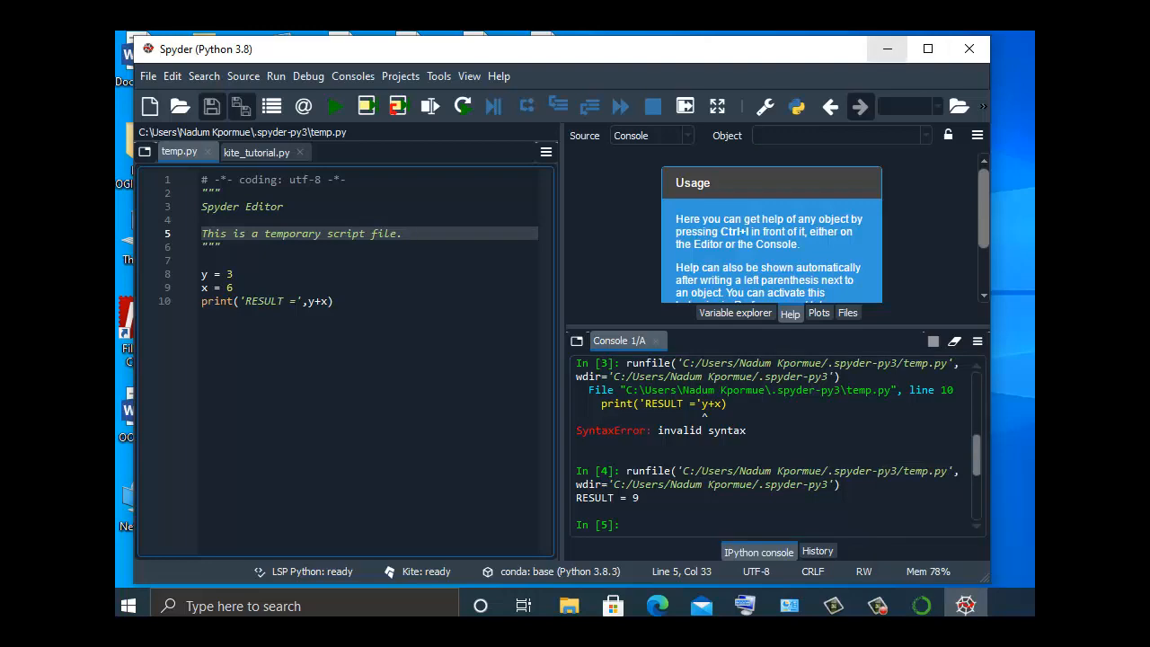
pyautogui.click(887, 48)
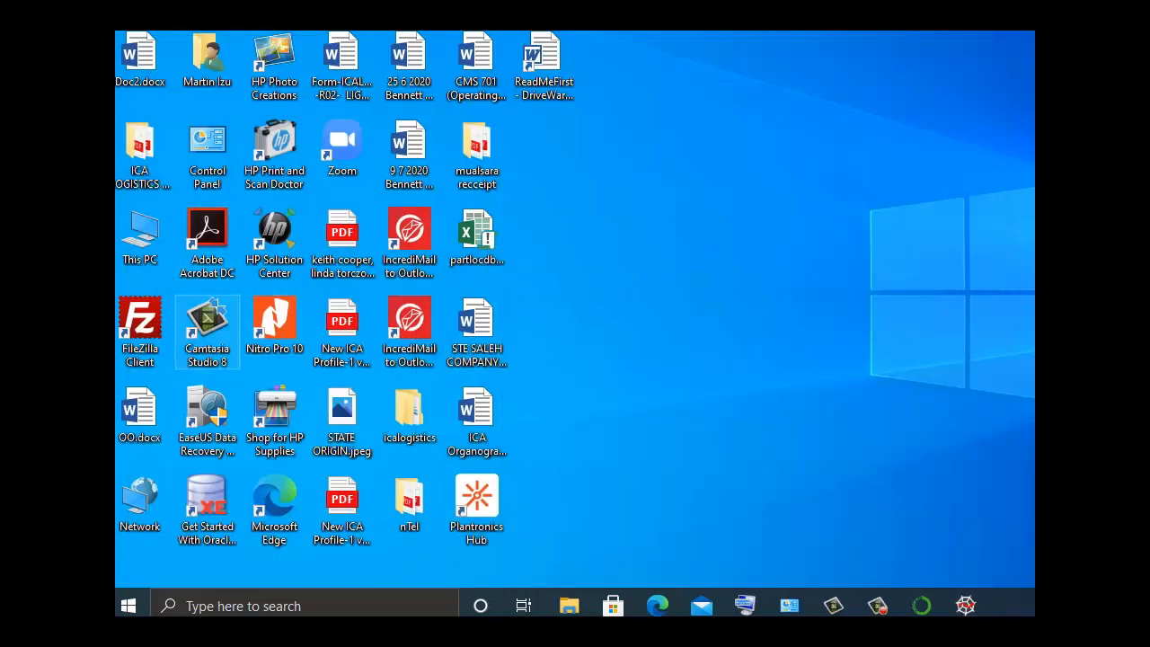
pyautogui.click(128, 605)
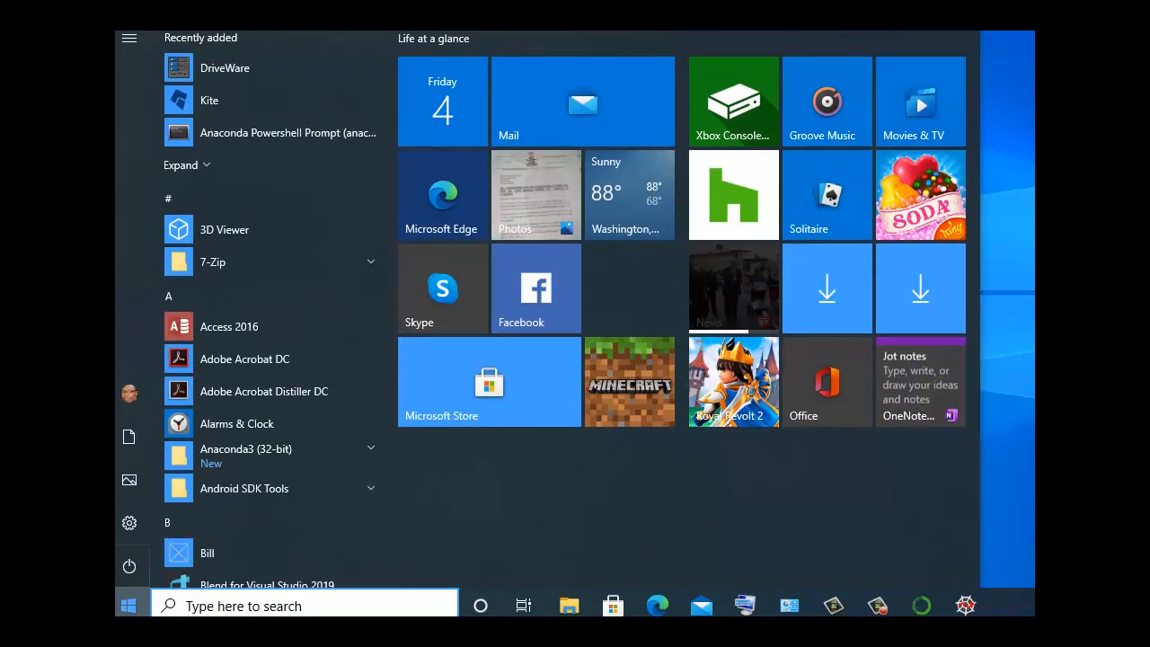
pyautogui.press('super+r')
pyautogui.write('CMD')
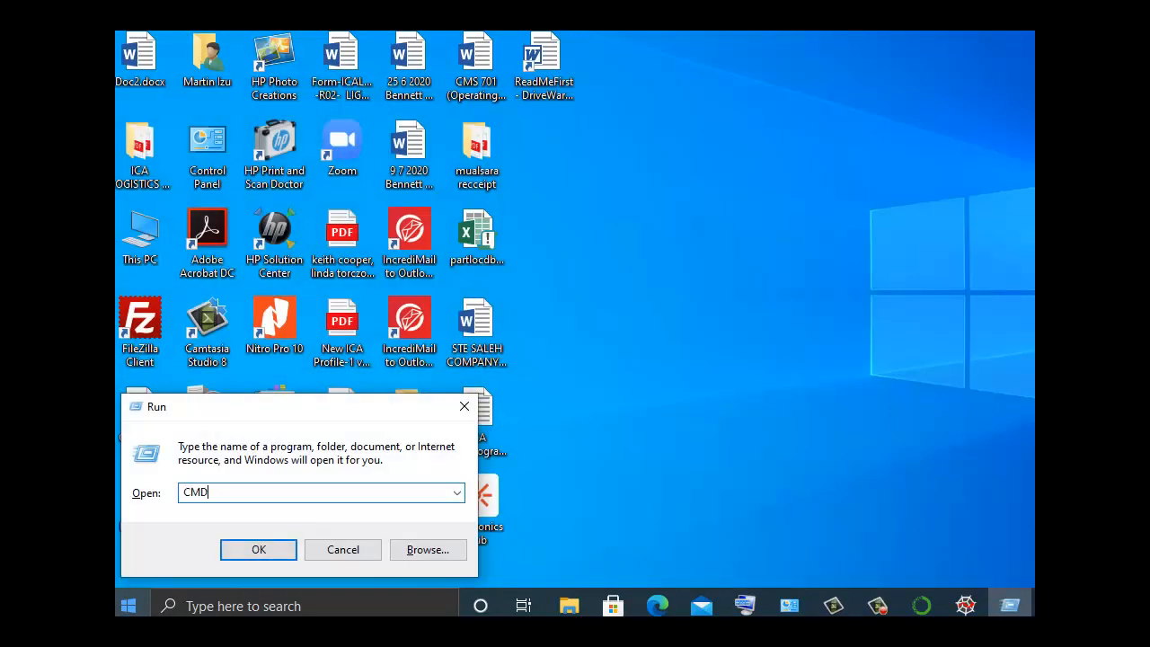
pyautogui.press('Return')
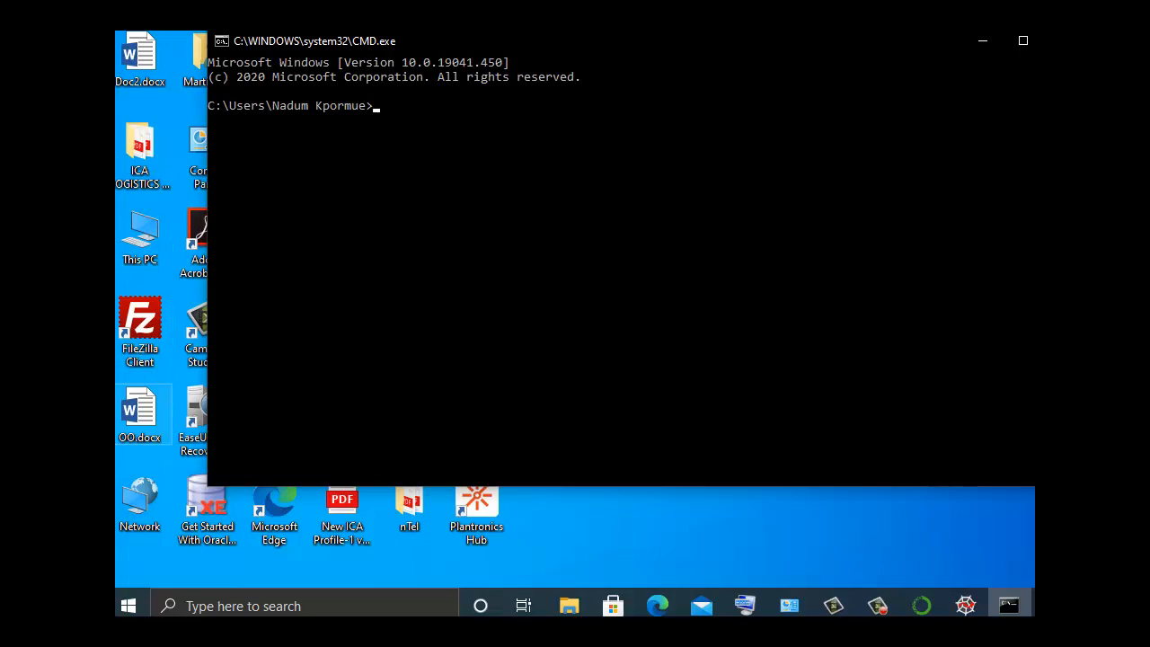
pyautogui.write('CD C')
pyautogui.press('BackSpace')
pyautogui.moveTo(719, 41); pyautogui.dragTo(674, 54)
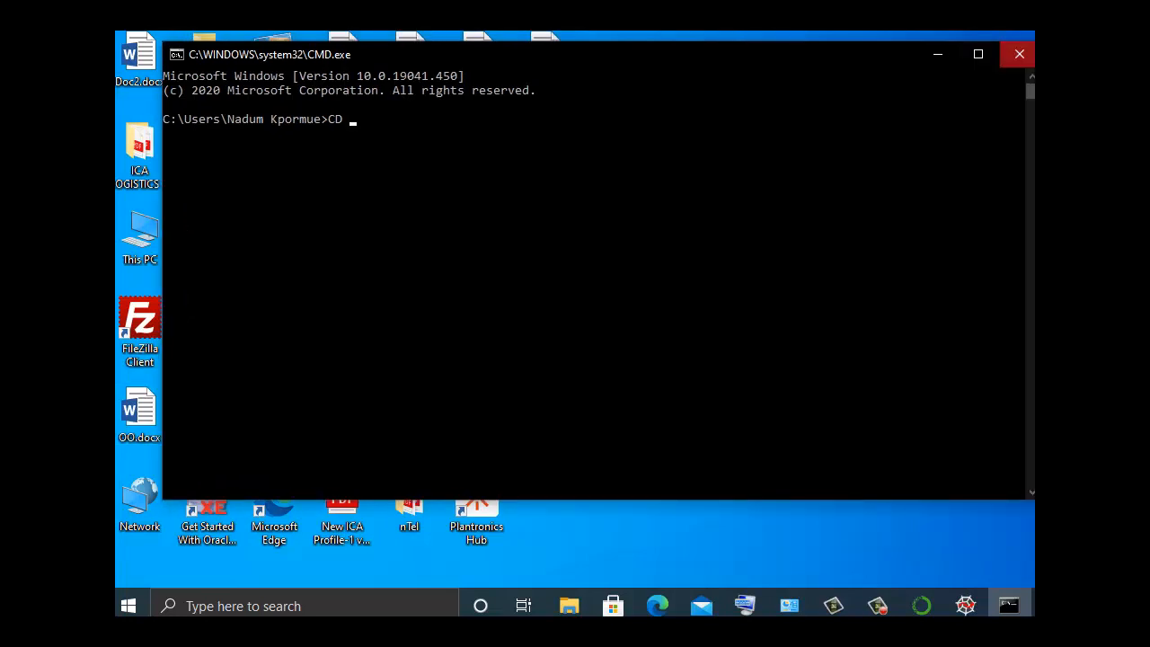
pyautogui.click(1018, 54)
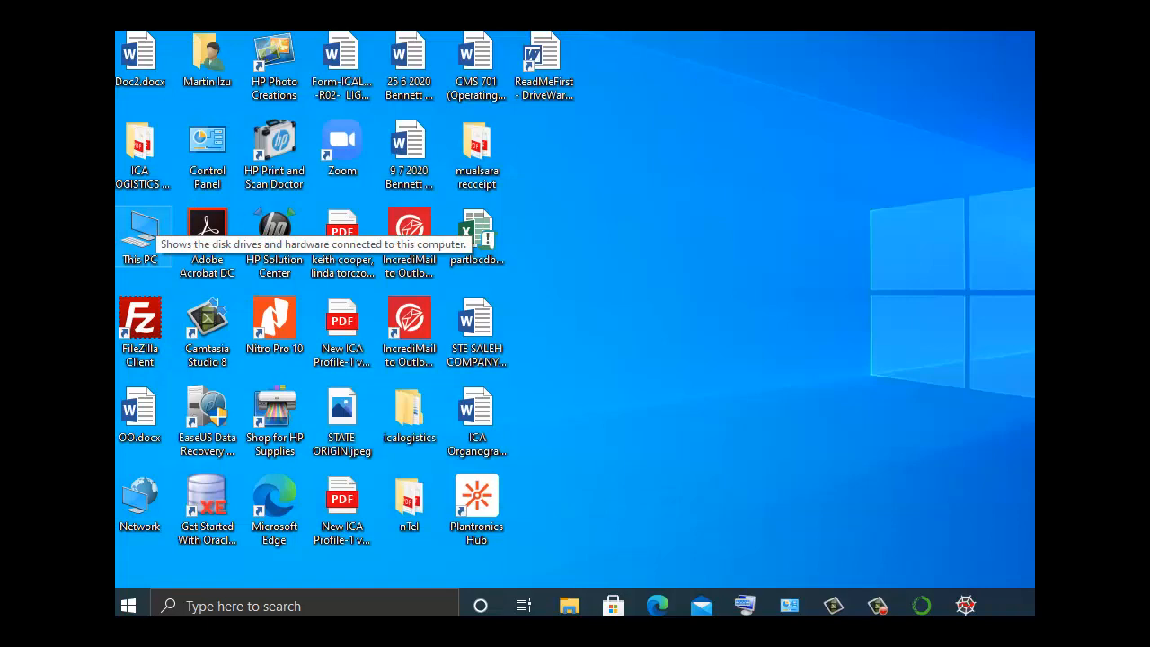
# - Open This PC and browse drive C through Users and the current user's profile folder to the anaconda3 folder
pyautogui.doubleClick(139, 235)
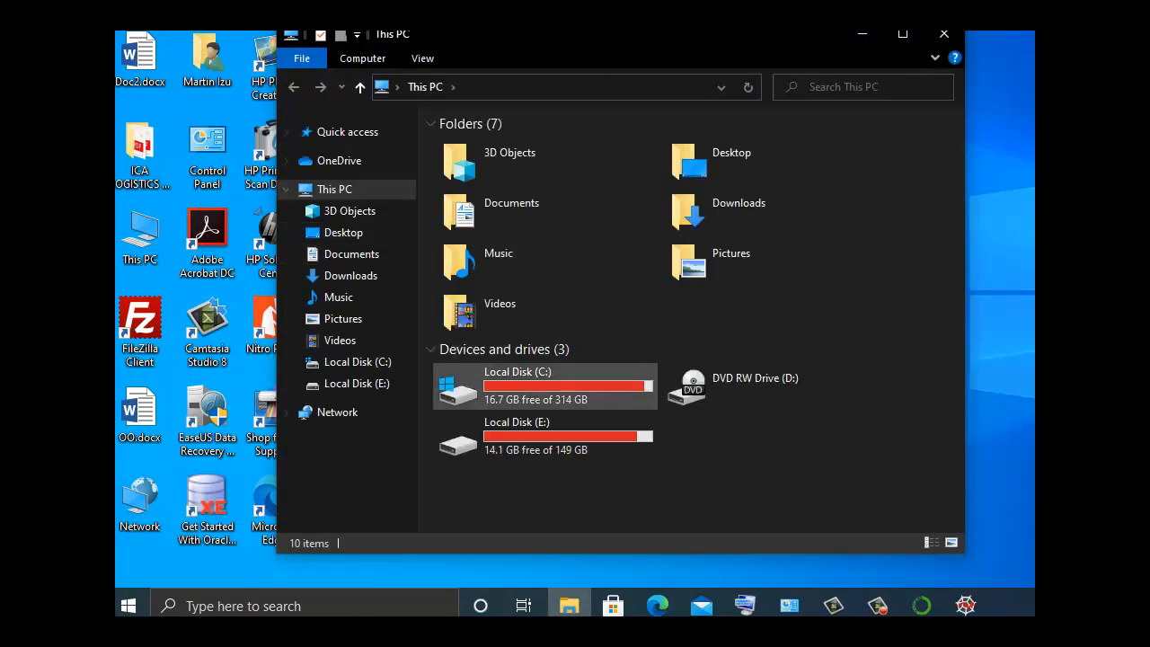
pyautogui.doubleClick(522, 385)
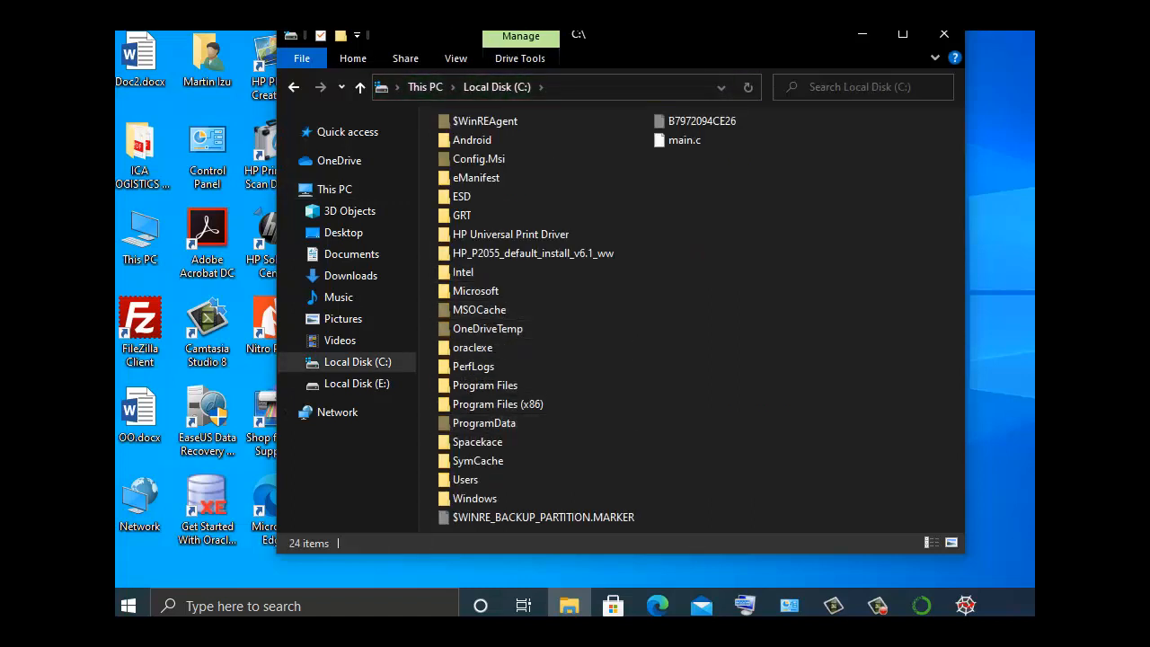
pyautogui.doubleClick(466, 478)
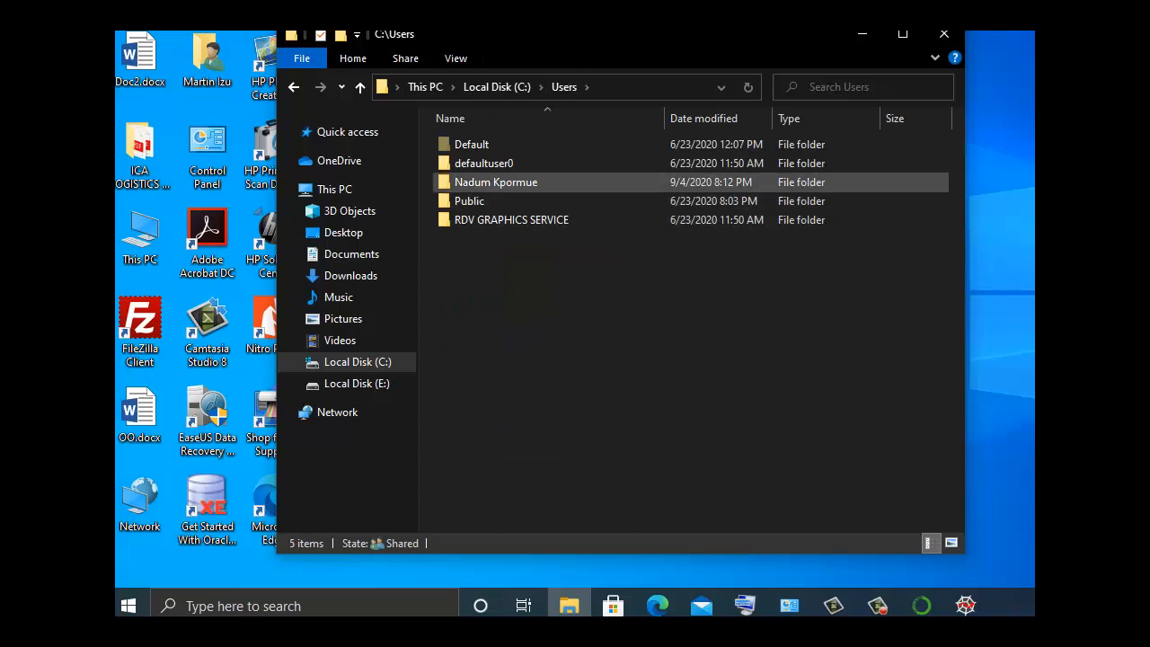
pyautogui.doubleClick(495, 182)
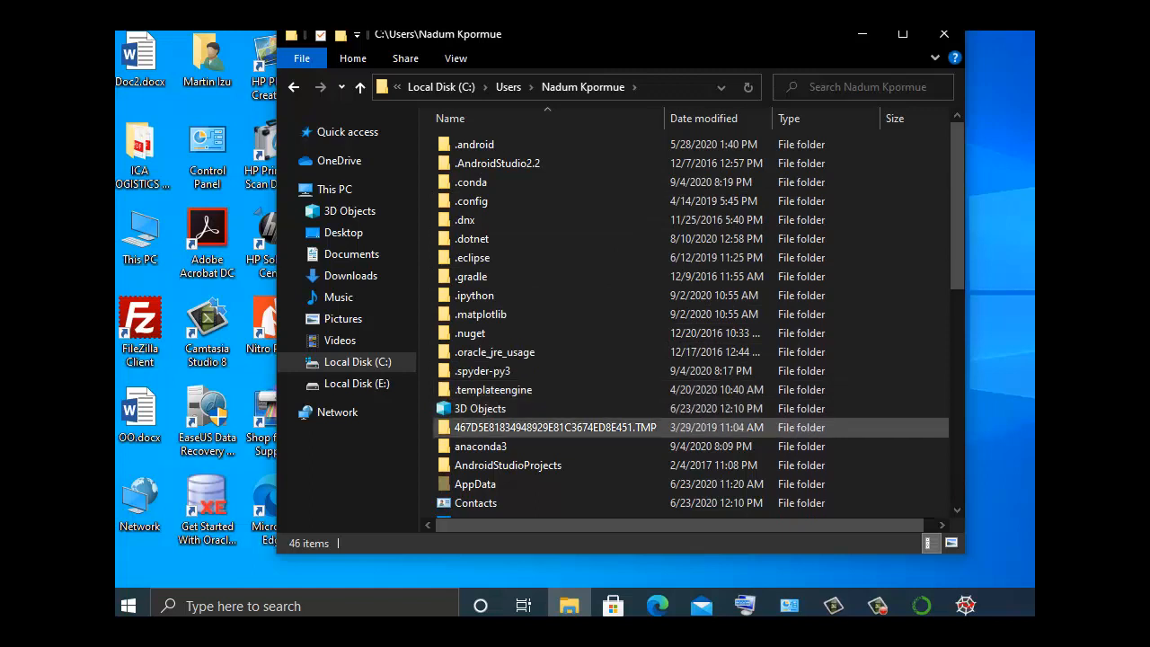
pyautogui.doubleClick(481, 445)
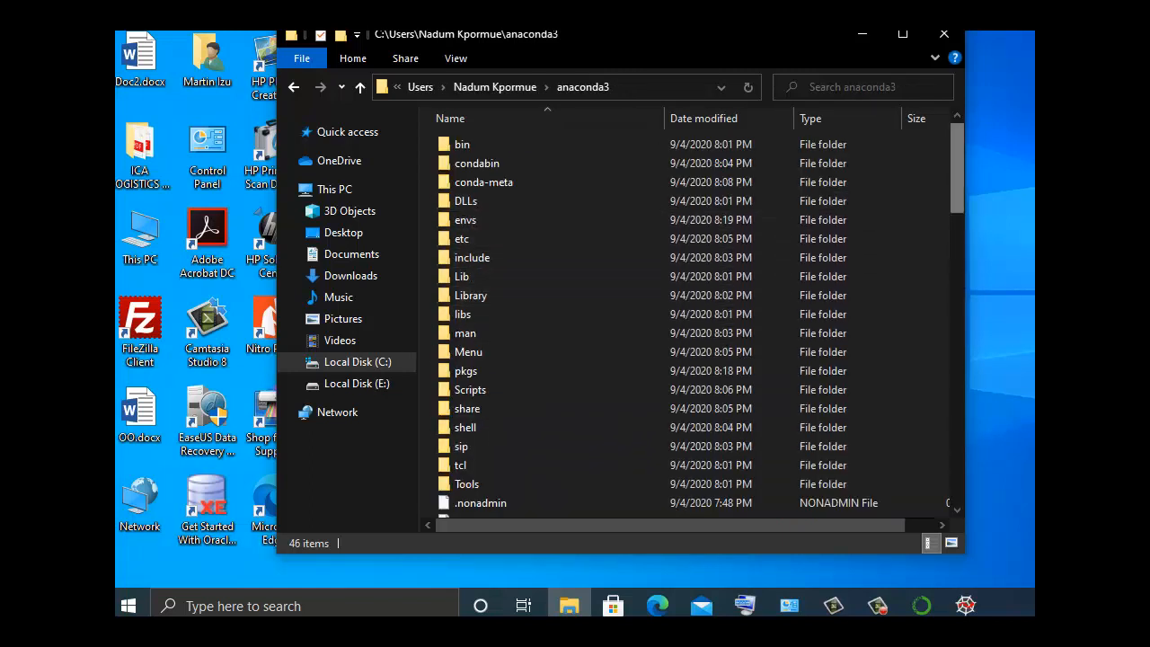
# - Show and select the anaconda3 folder's full path in File Explorer, and close the window
pyautogui.moveTo(957, 171); pyautogui.dragTo(957, 174)
pyautogui.click(660, 87)
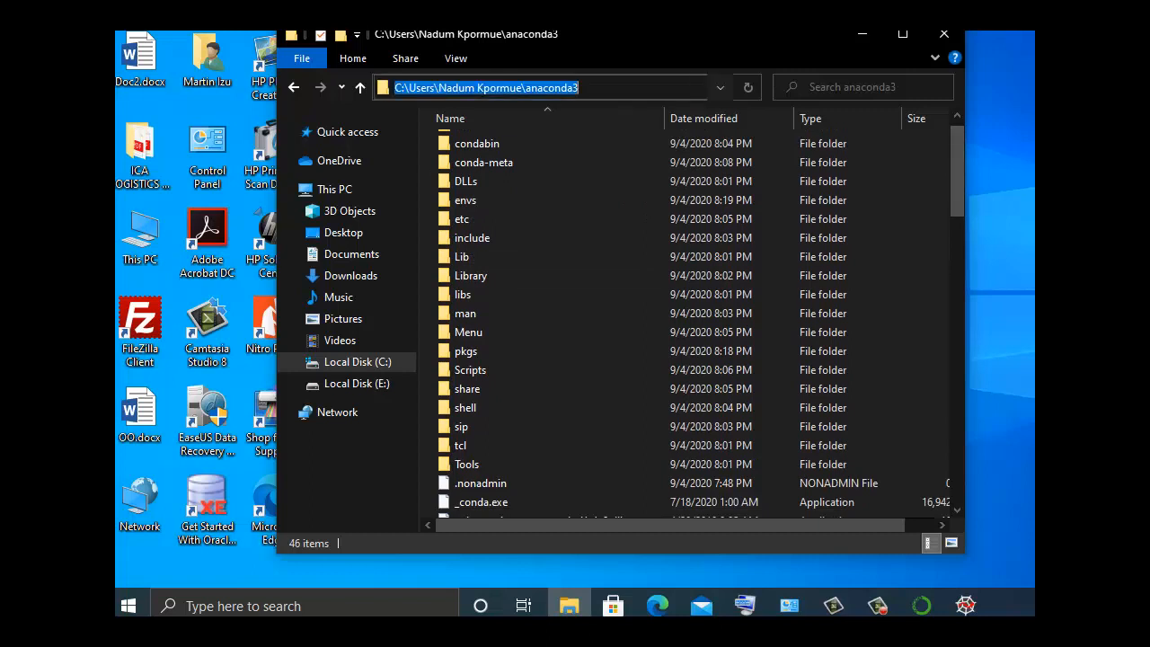
pyautogui.click(660, 87)
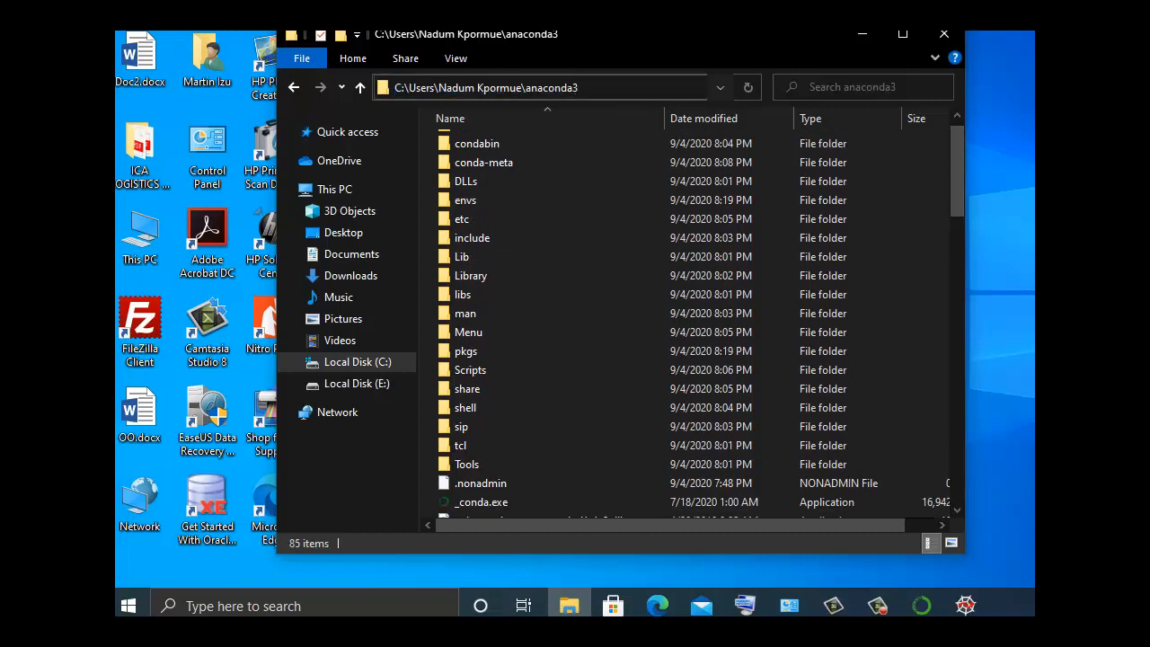
pyautogui.moveTo(578, 87); pyautogui.dragTo(393, 87)
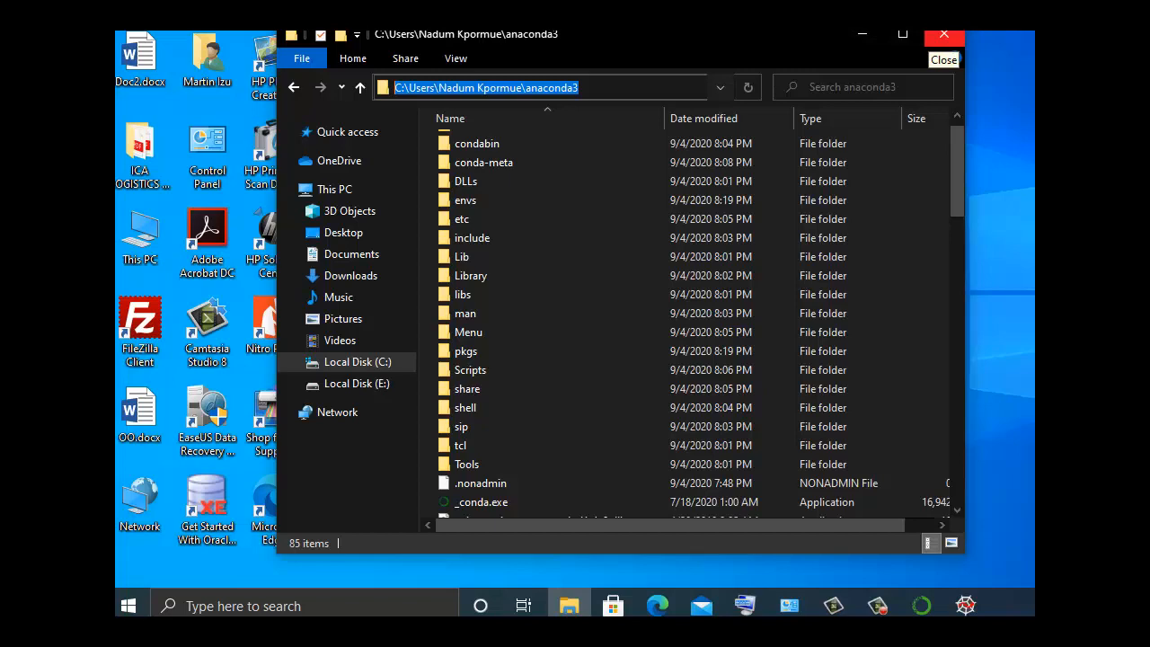
pyautogui.click(944, 34)
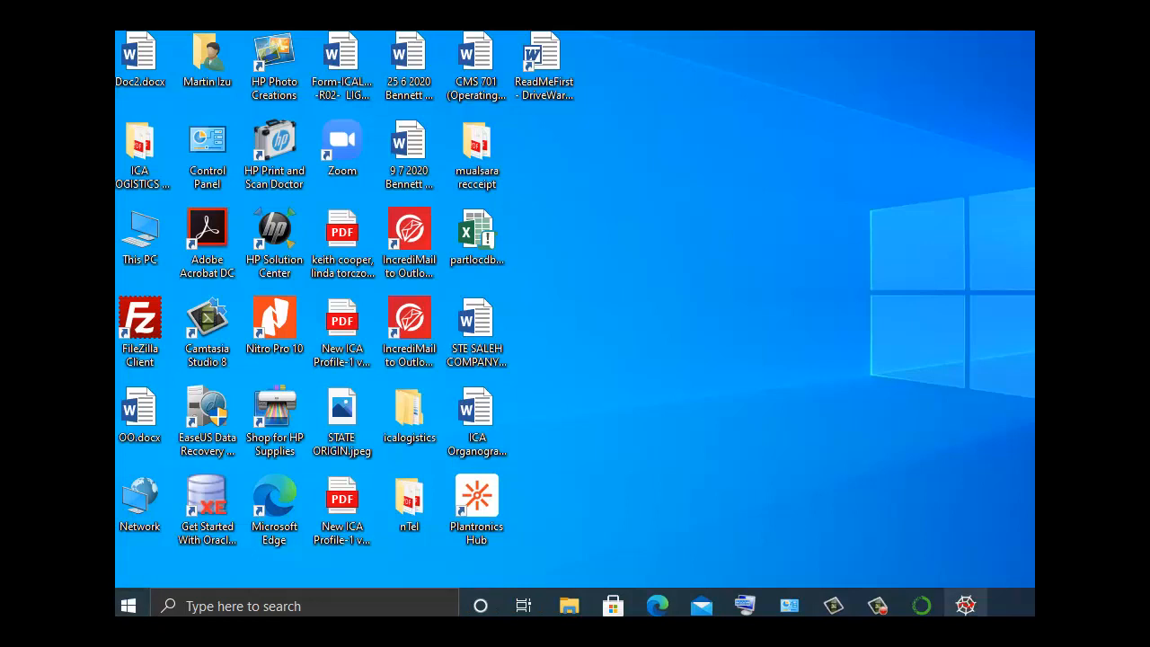
pyautogui.click(878, 606)
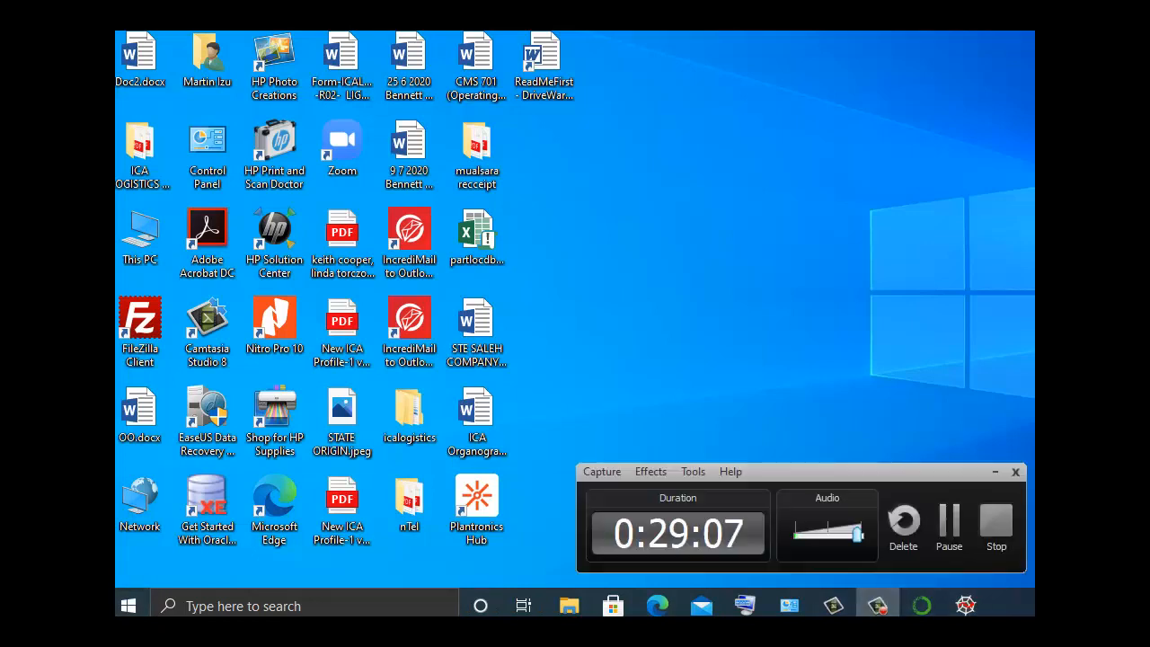
pyautogui.click(948, 521)
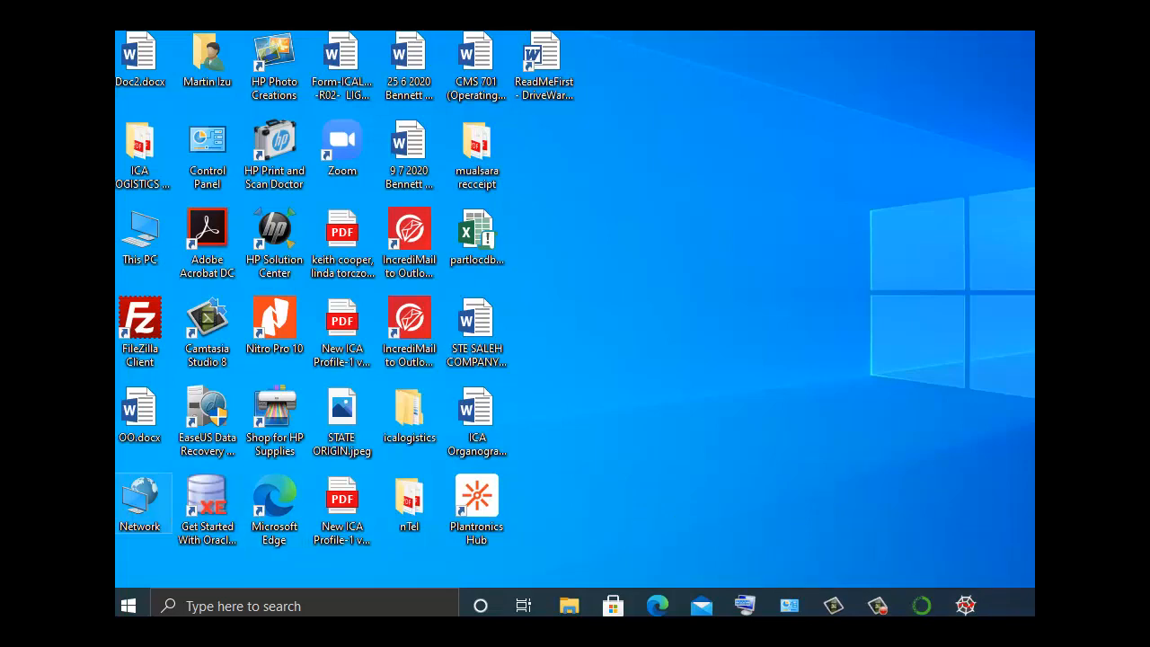
pyautogui.click(965, 605)
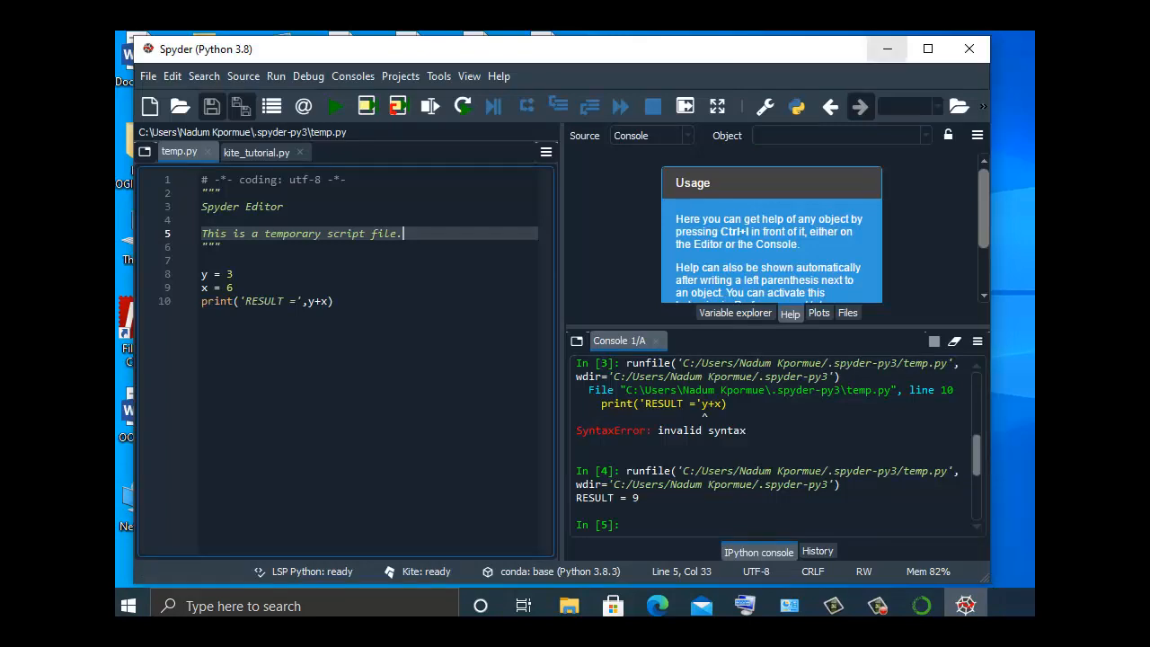
pyautogui.click(965, 605)
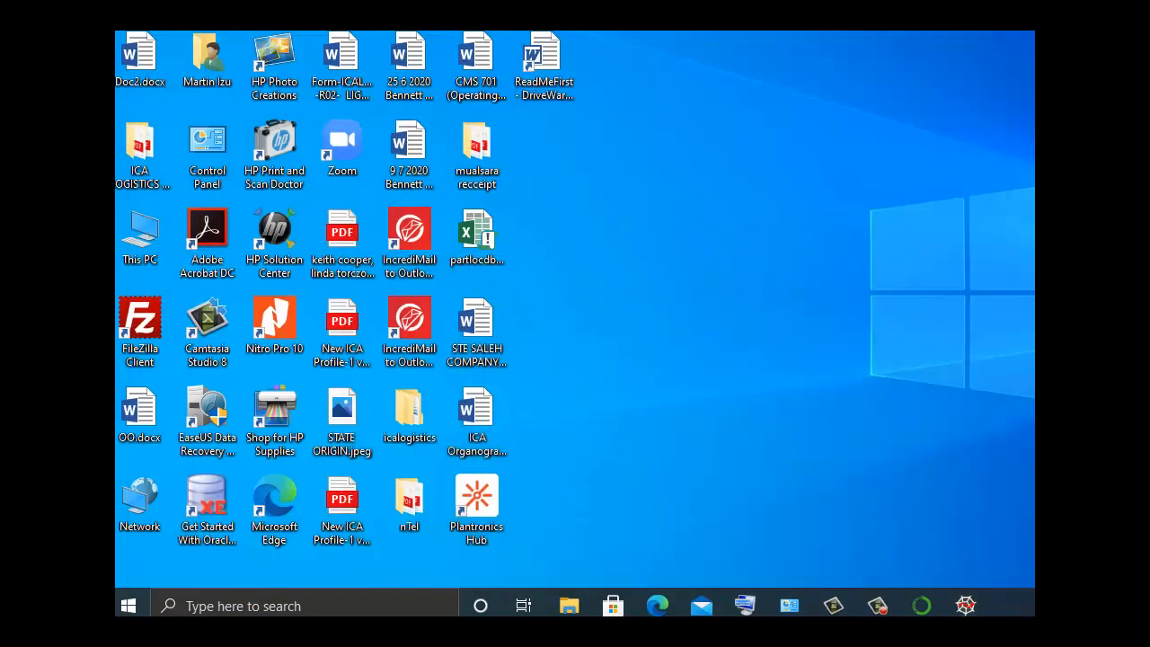
# - Launch Anaconda Powershell Prompt (anaconda3) from the Anaconda3 (32-bit) program group
pyautogui.click(128, 606)
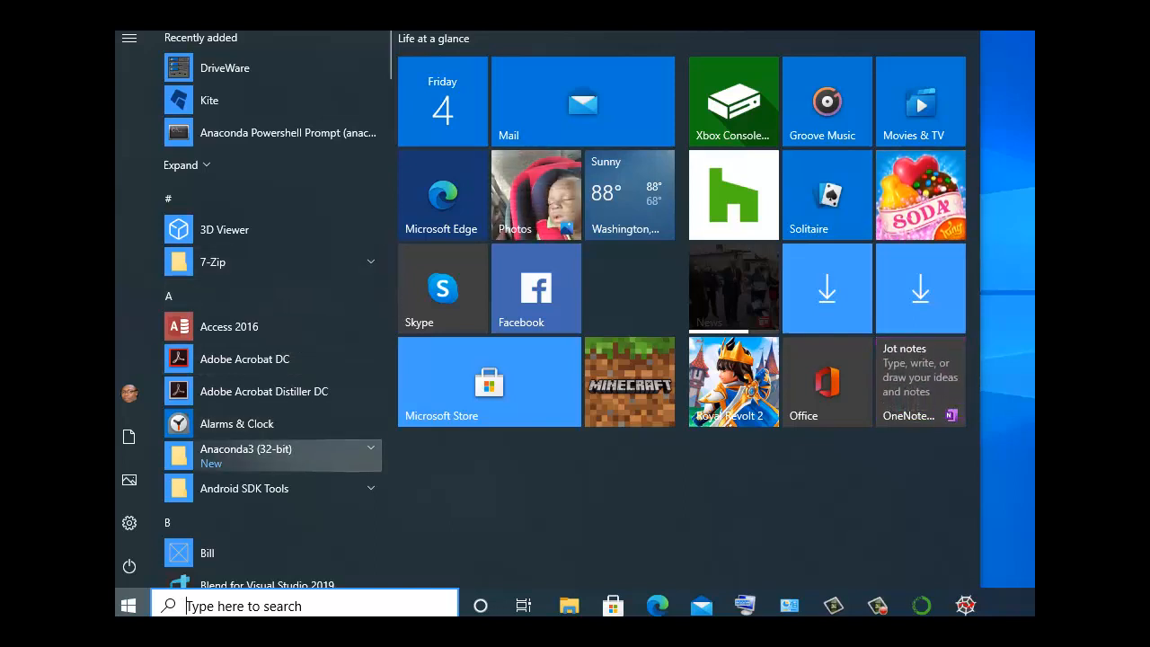
pyautogui.click(269, 455)
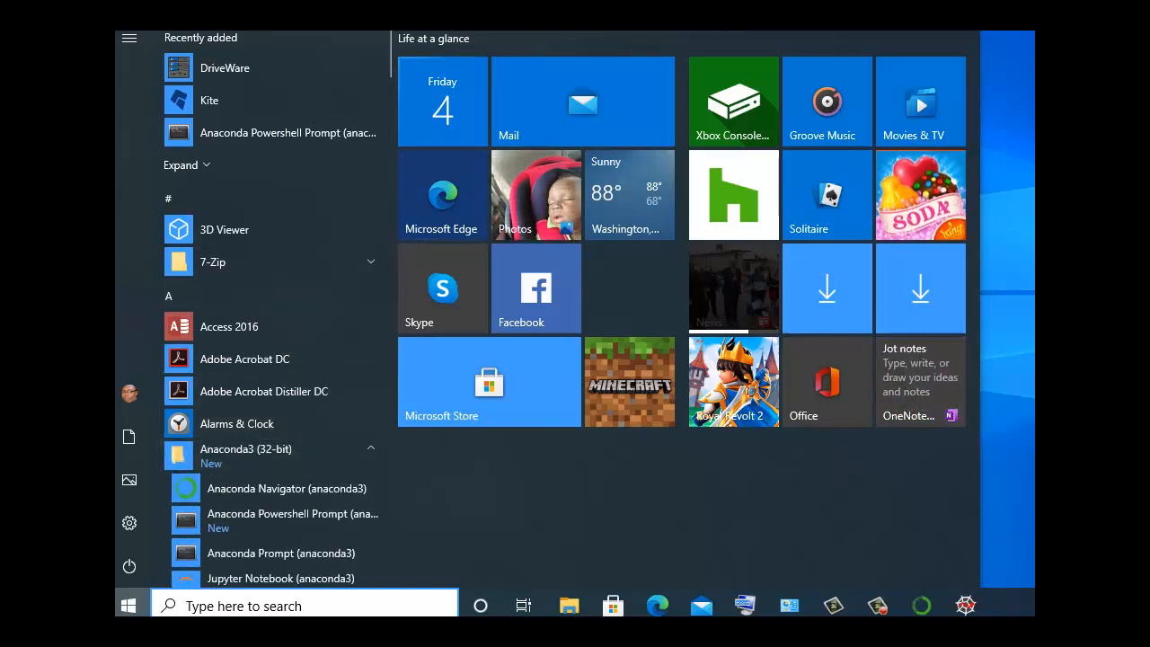
pyautogui.scroll(-4, 270, 180)
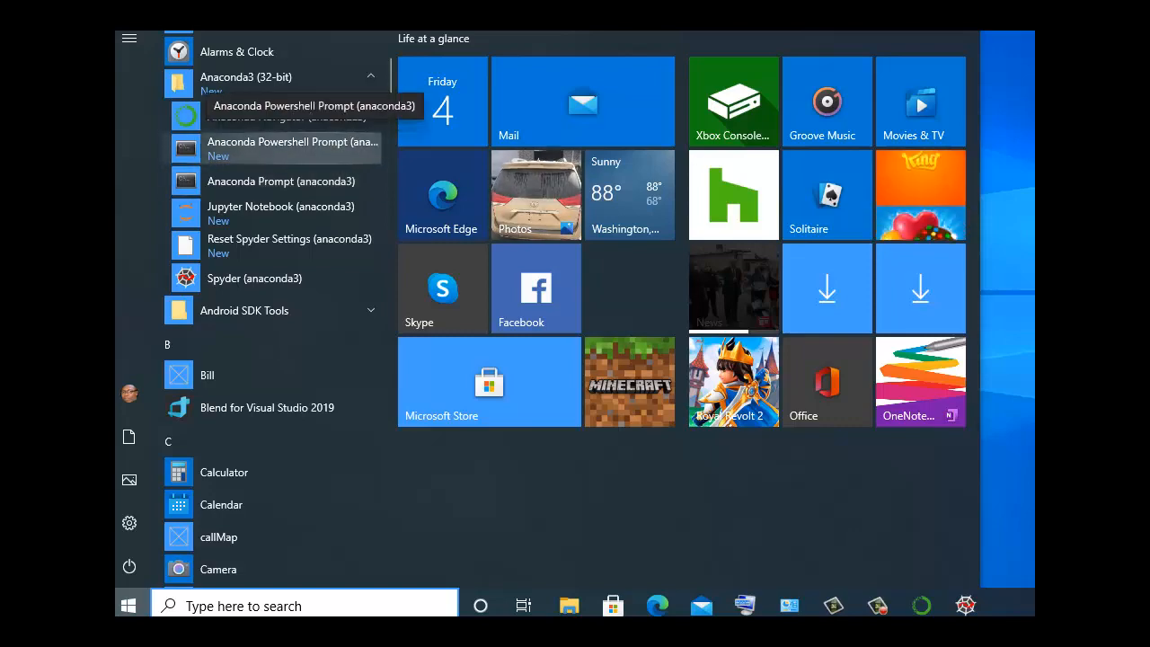
pyautogui.click(312, 149)
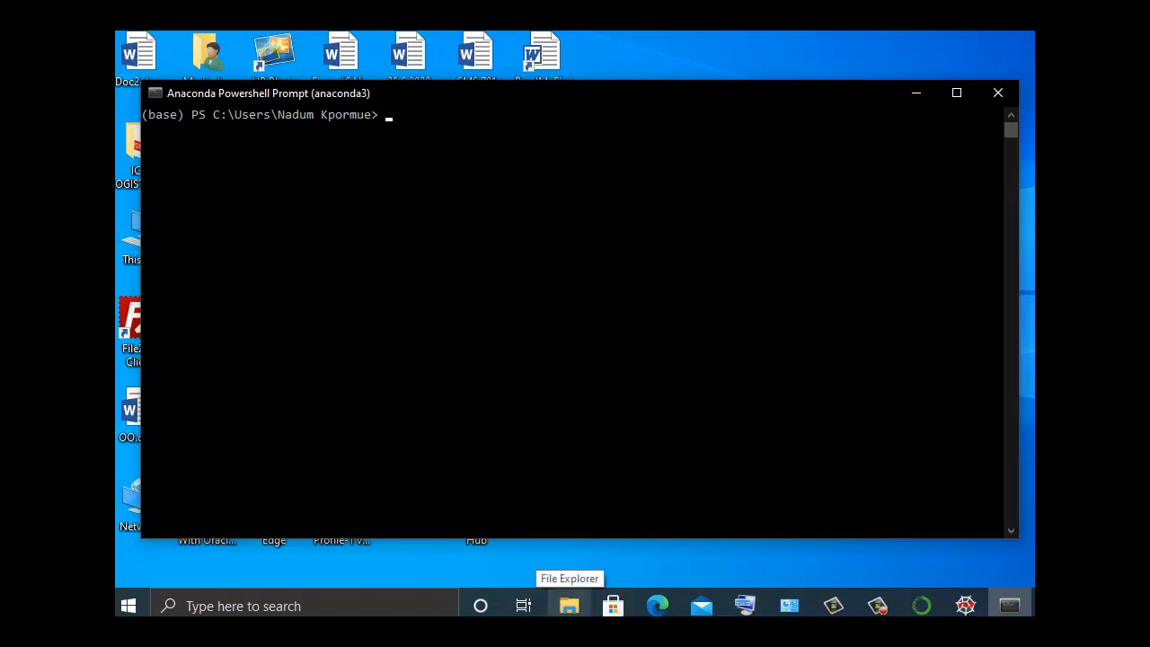
pyautogui.click(570, 606)
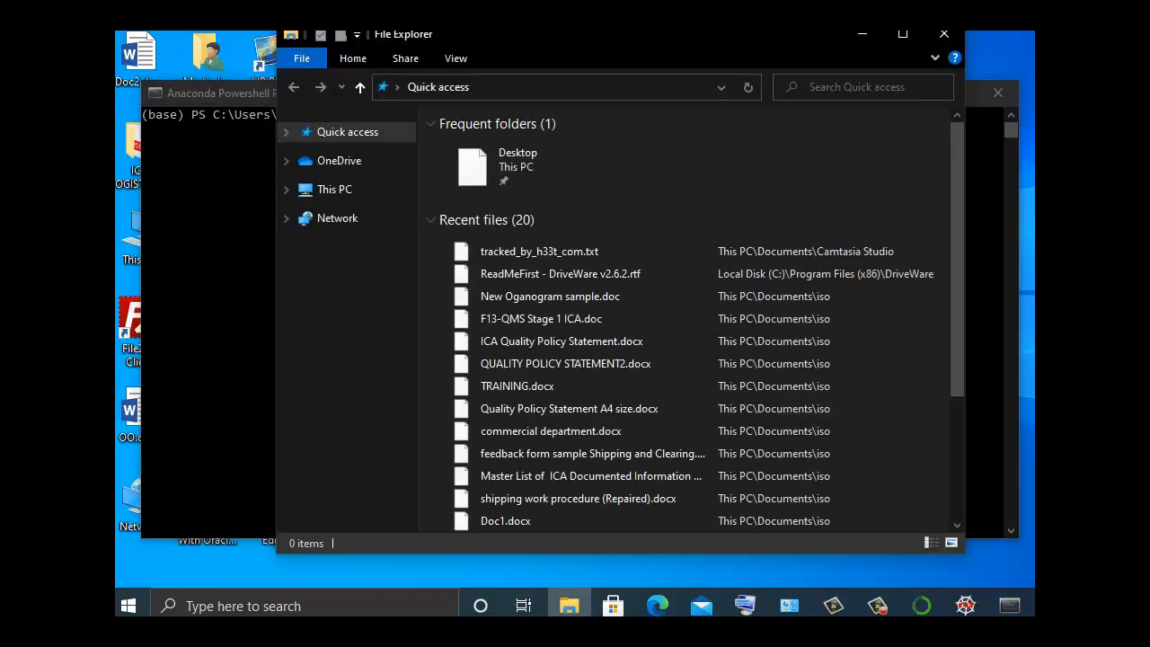
pyautogui.click(334, 189)
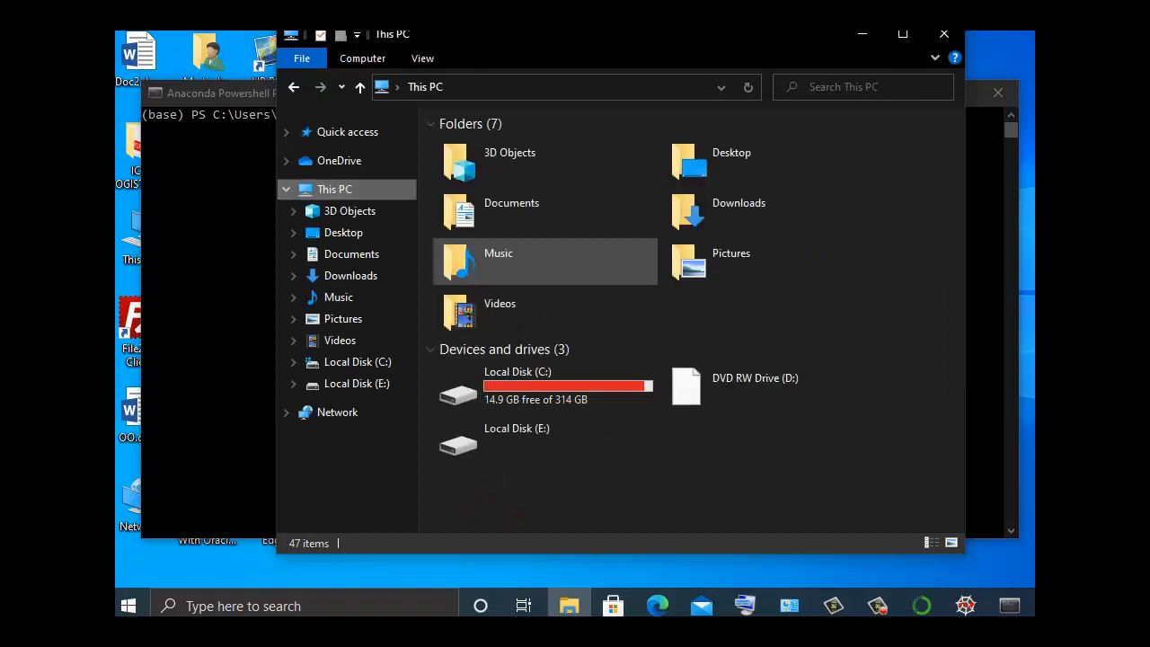
pyautogui.doubleClick(485, 384)
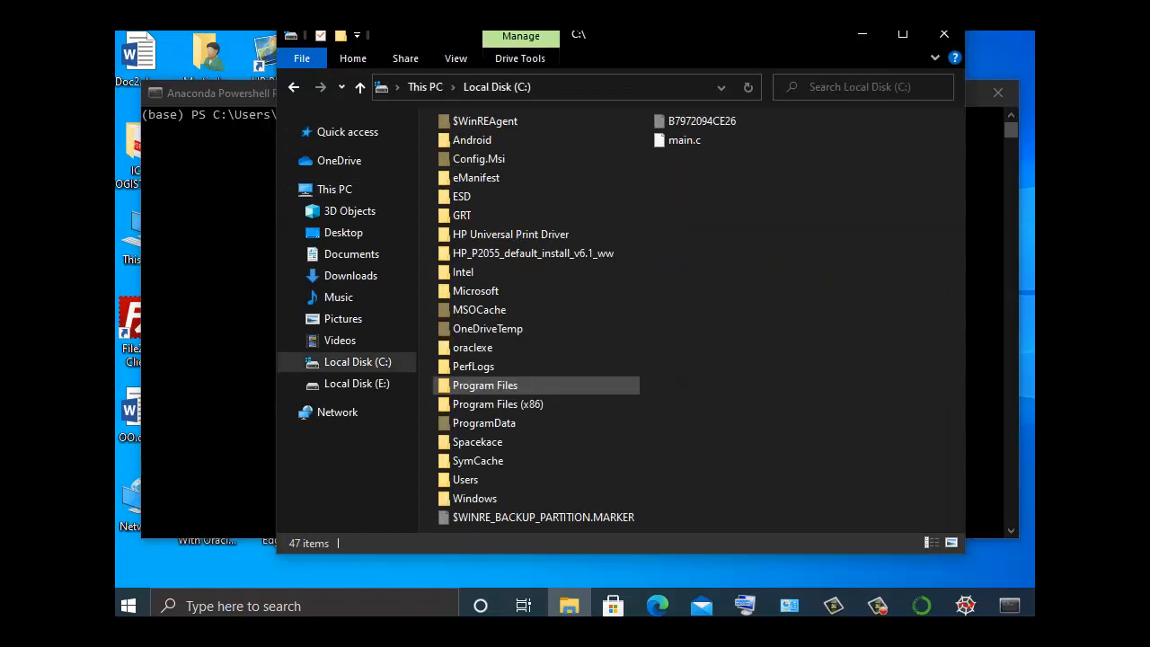
pyautogui.click(359, 86)
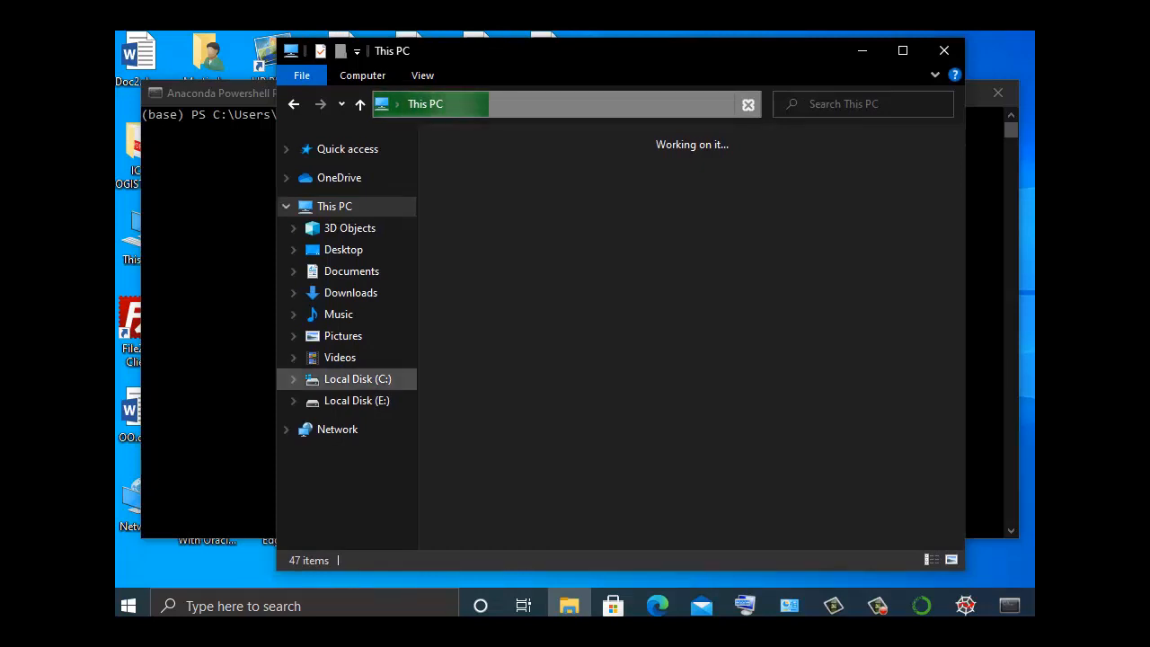
pyautogui.click(357, 379)
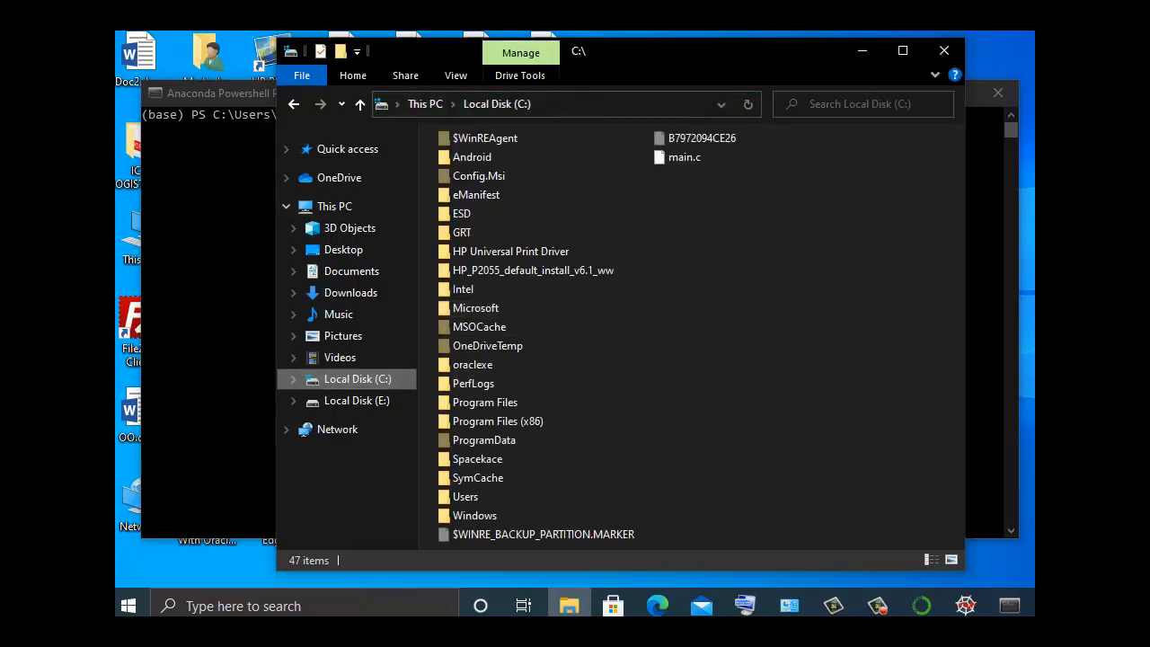
pyautogui.click(334, 207)
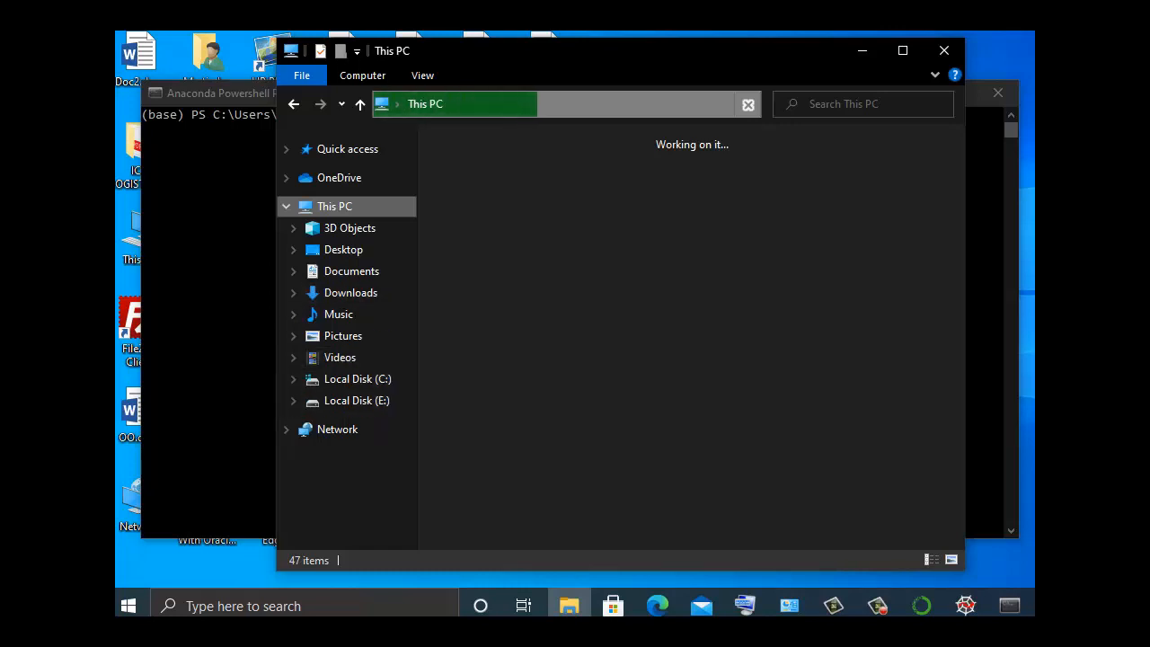
pyautogui.click(943, 50)
pyautogui.click(568, 605)
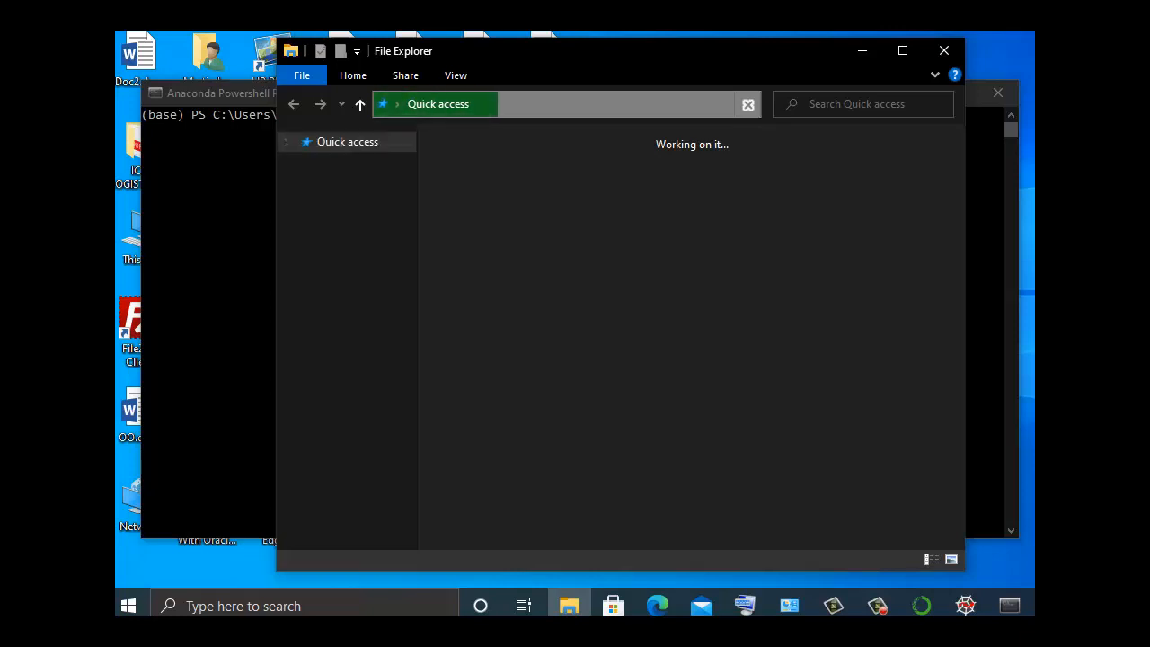
pyautogui.click(944, 50)
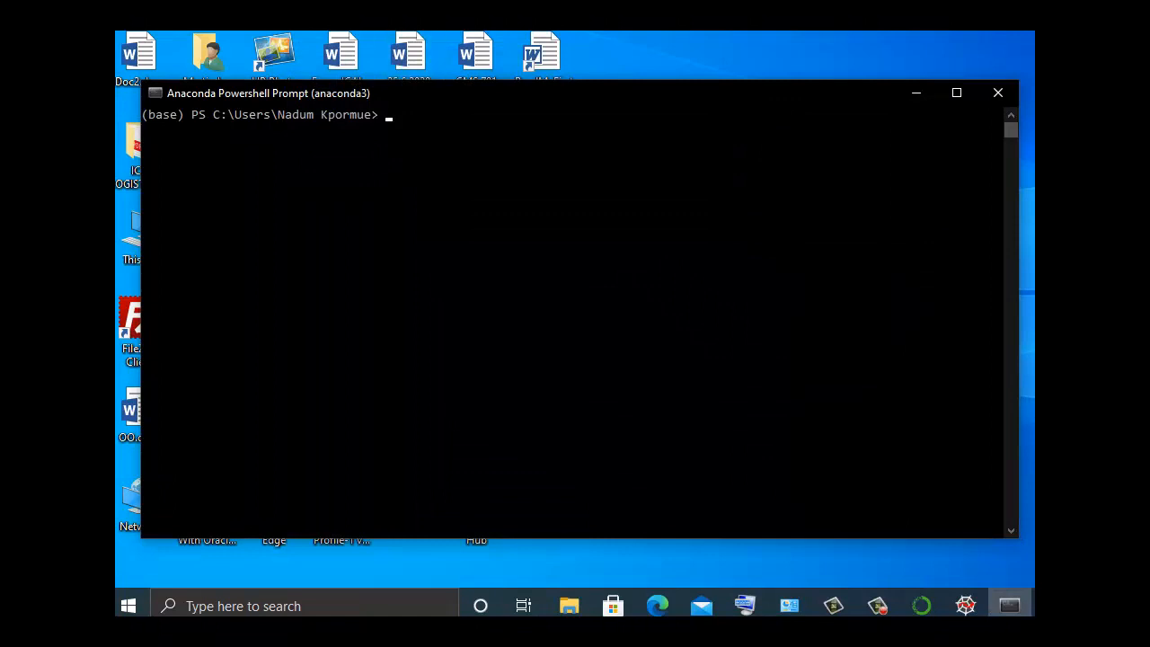
# - Narrow and minimize the Anaconda Powershell Prompt window, and open This PC from the desktop
pyautogui.moveTo(141, 247); pyautogui.dragTo(220, 247)
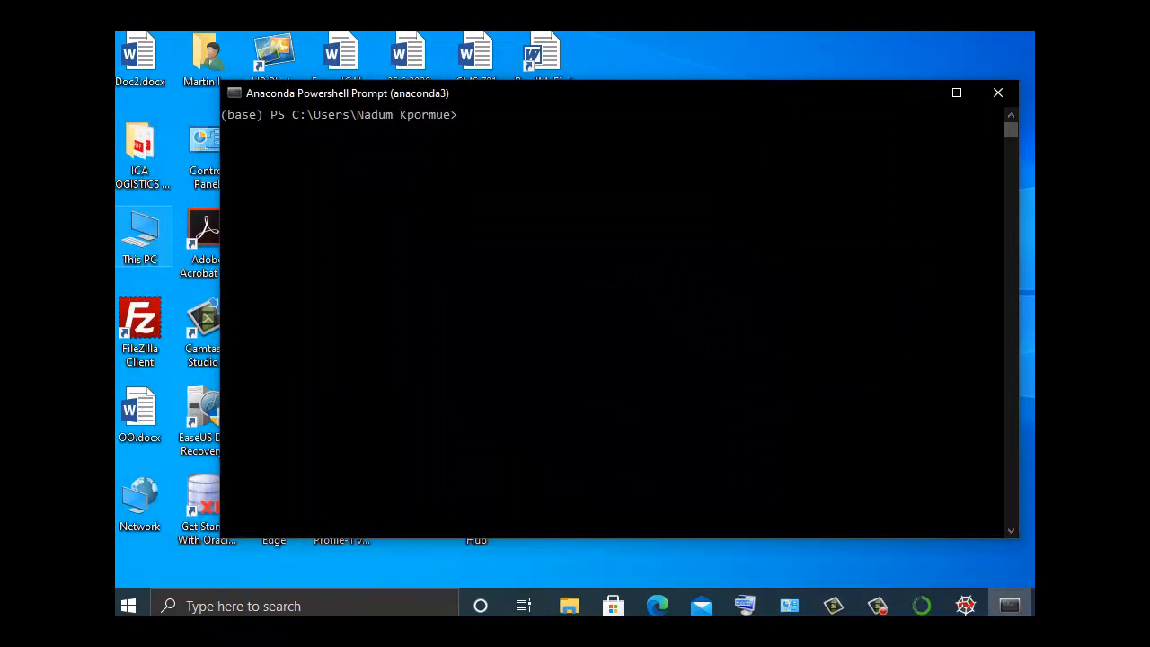
pyautogui.click(916, 93)
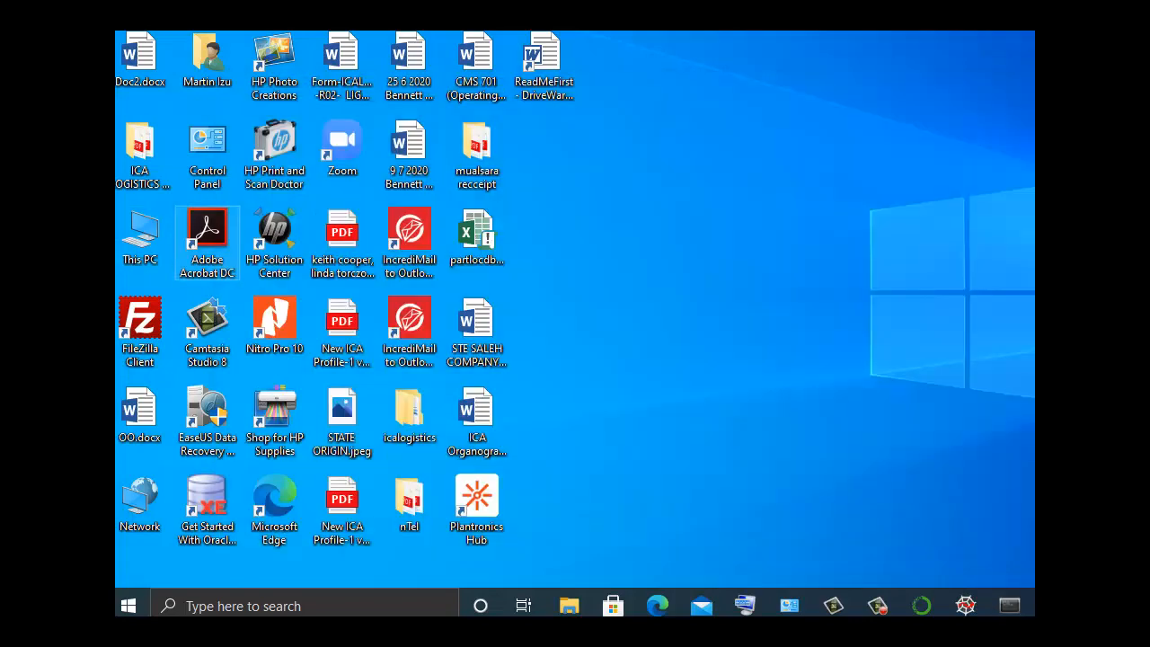
pyautogui.doubleClick(139, 236)
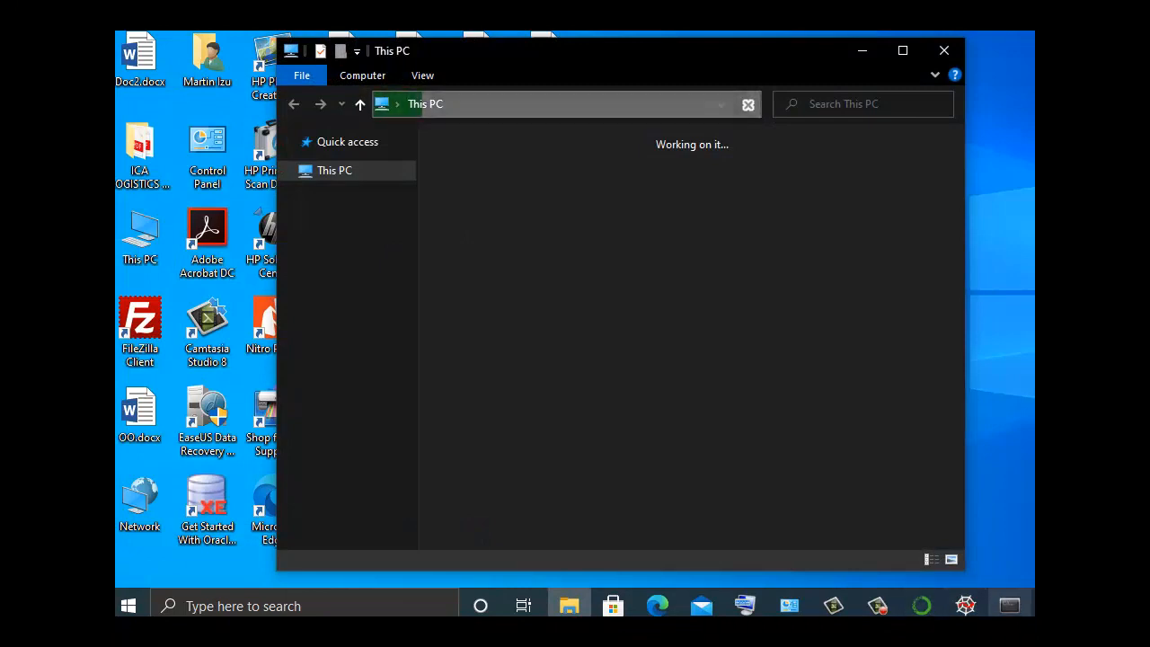
# - In the Anaconda Powershell Prompt, change to the anaconda3 directory and start the python interpreter
pyautogui.moveTo(1010, 605)
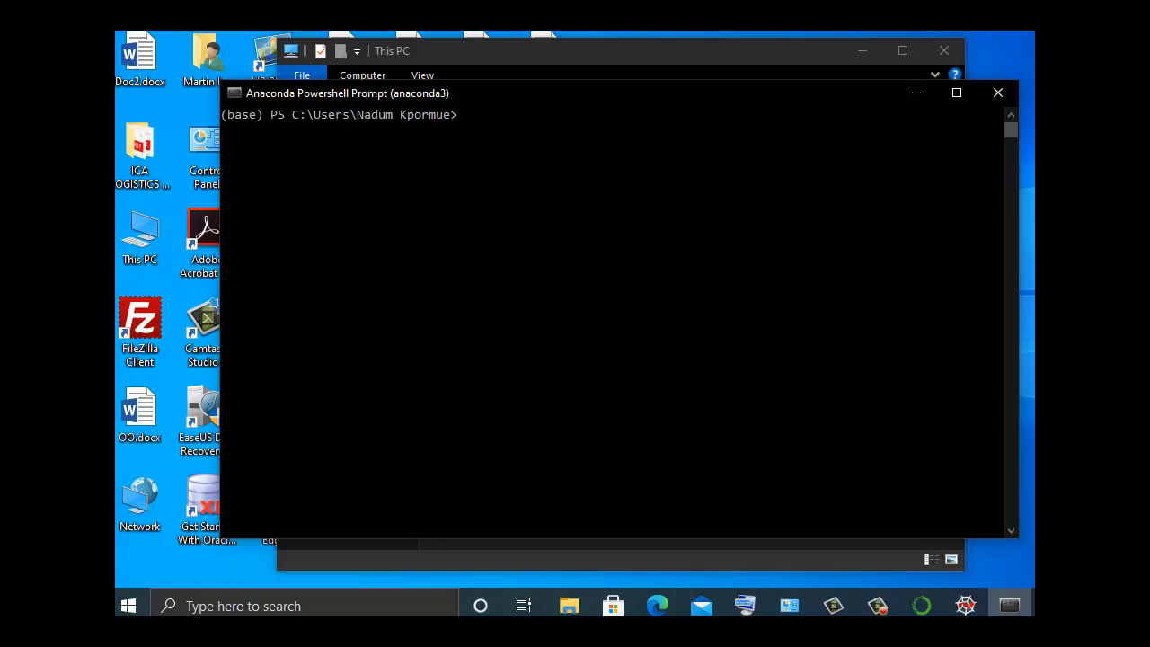
pyautogui.write('cd')
pyautogui.moveTo(755, 94); pyautogui.dragTo(786, 77)
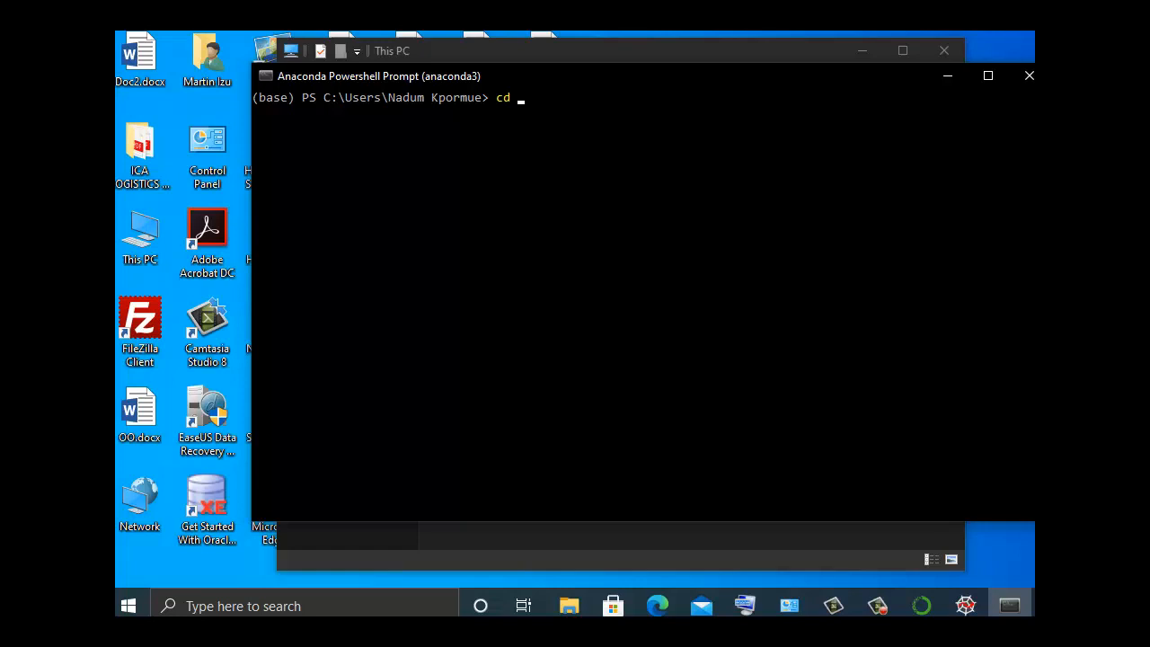
pyautogui.write('anaconda3')
pyautogui.press('Return')
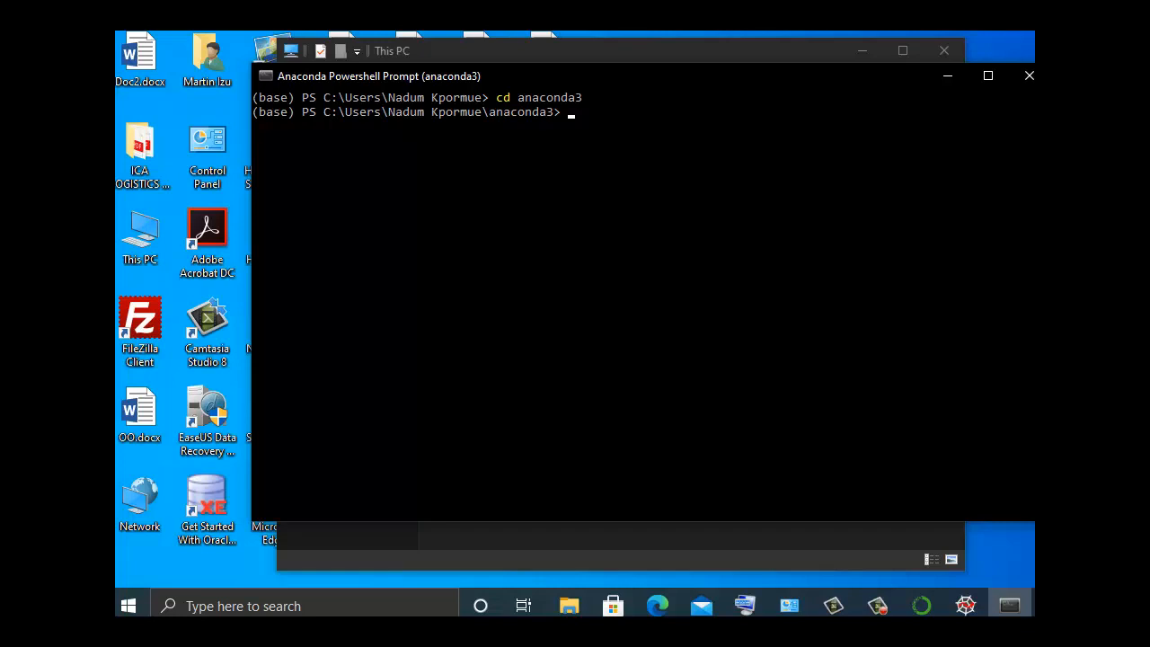
pyautogui.write('python')
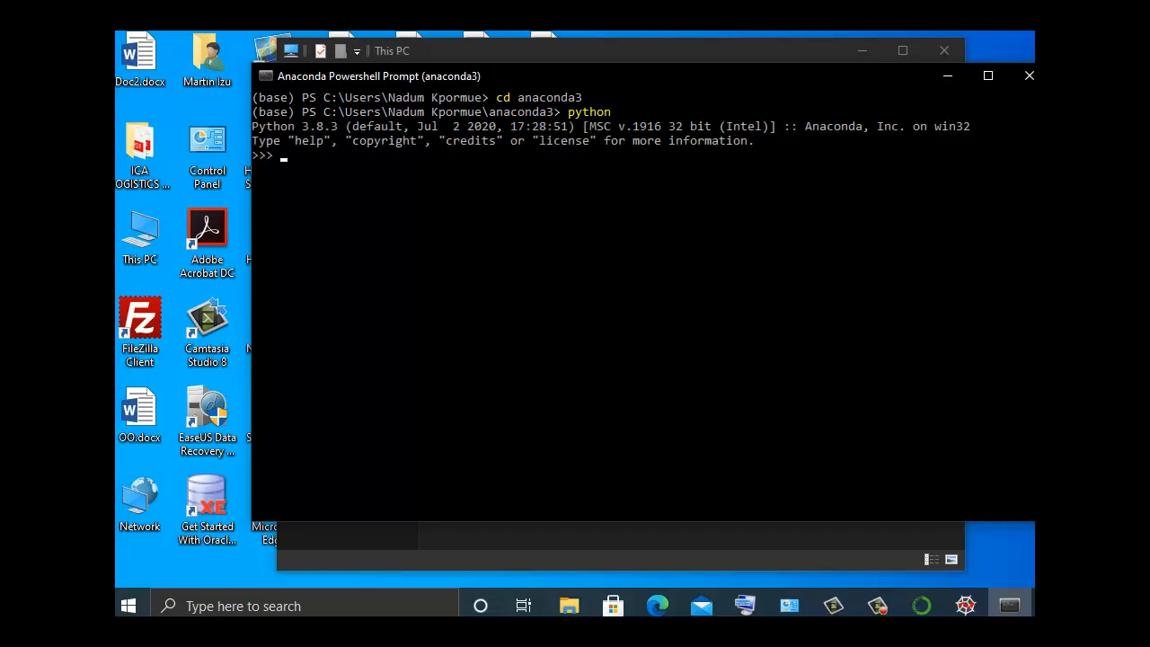
# - Assign y = 3 and x = 6 in the Python interpreter
pyautogui.moveTo(629, 77); pyautogui.dragTo(588, 81)
pyautogui.write('y ')
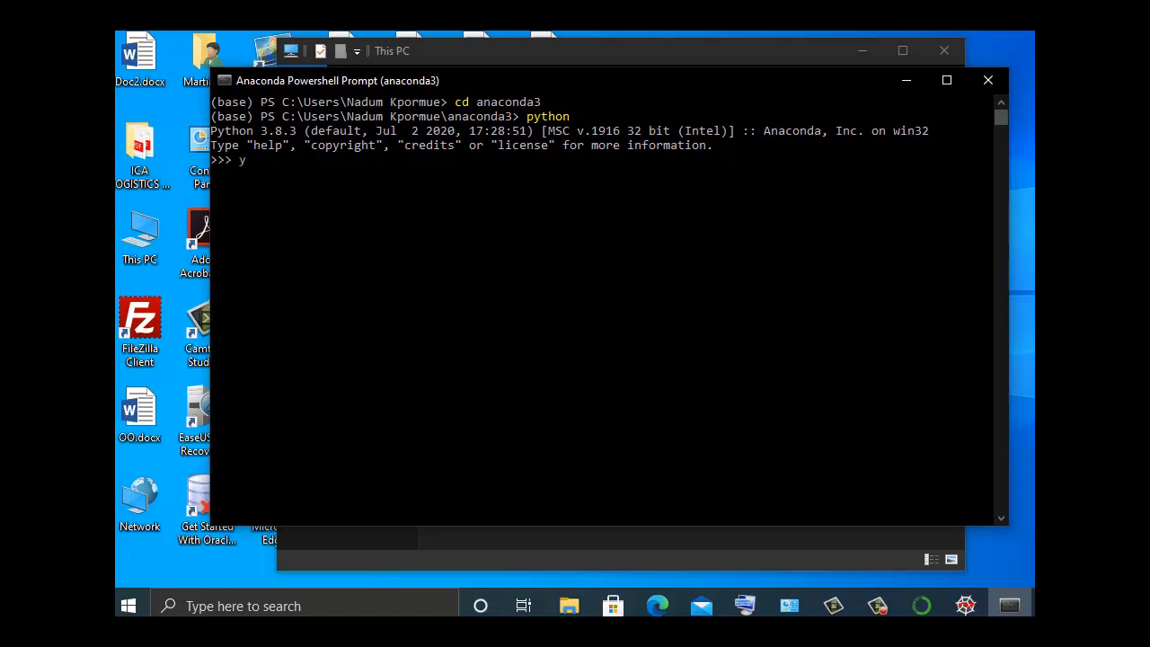
pyautogui.write('= 3')
pyautogui.press('Return')
pyautogui.write('x = 6')
pyautogui.press('Return')
# - Run print(y+x) in the interpreter, using the on-screen keyboard for the parentheses
pyautogui.write('pring')
pyautogui.press('BackSpace')
pyautogui.press('BackSpace')
pyautogui.write('t')
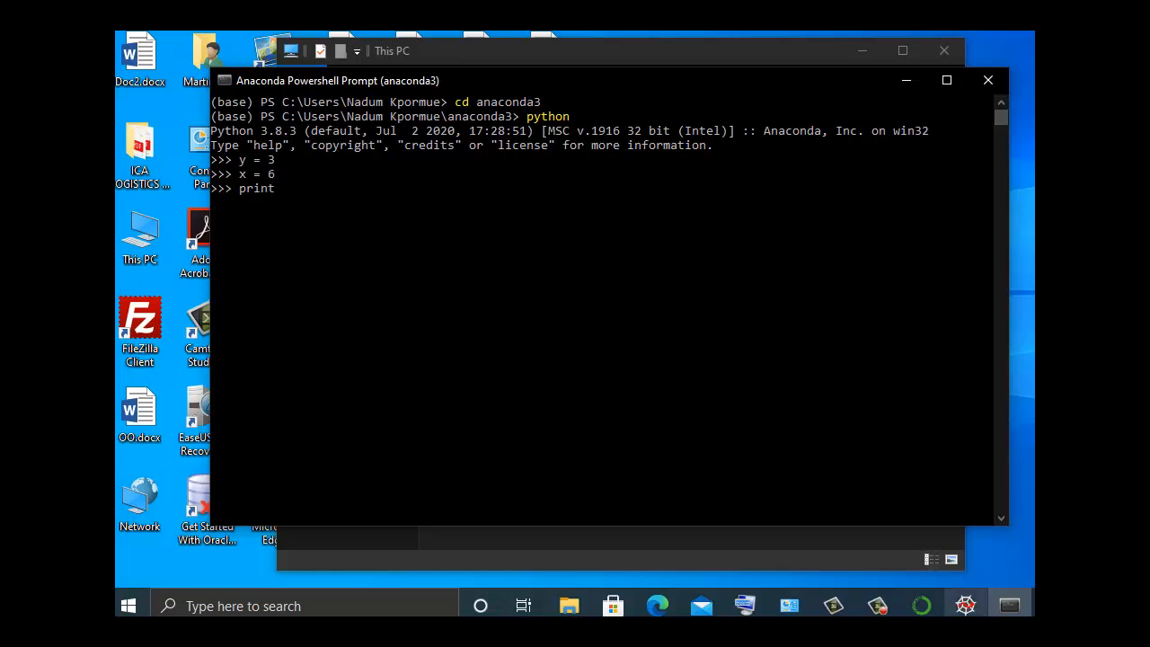
pyautogui.click(744, 606)
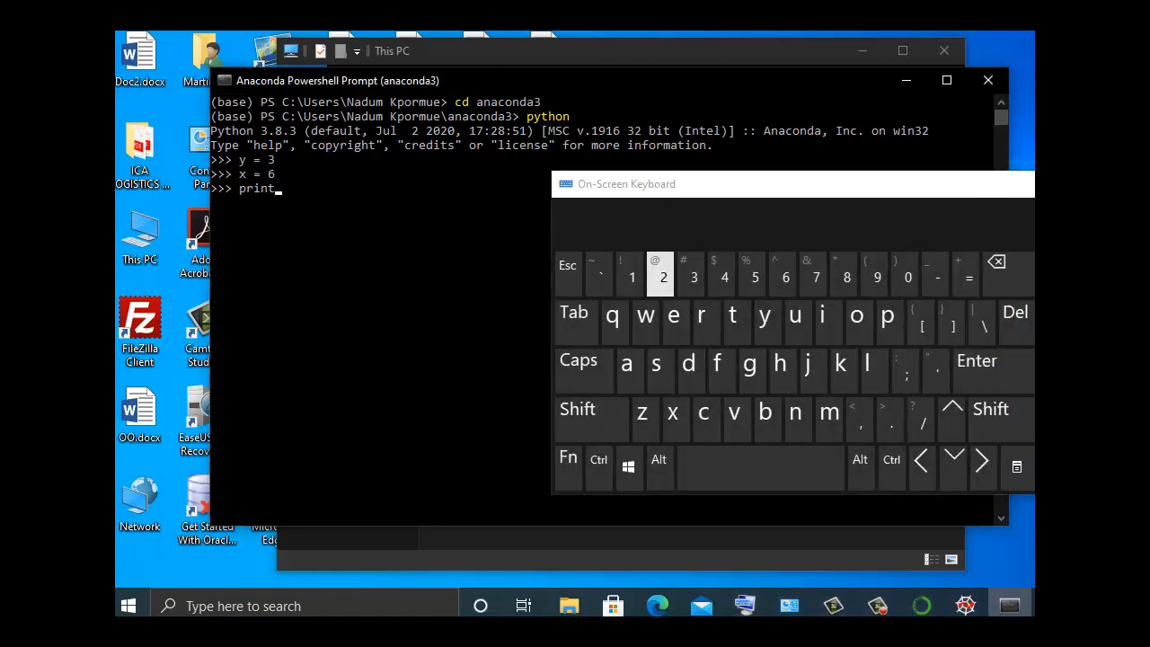
pyautogui.click(591, 419)
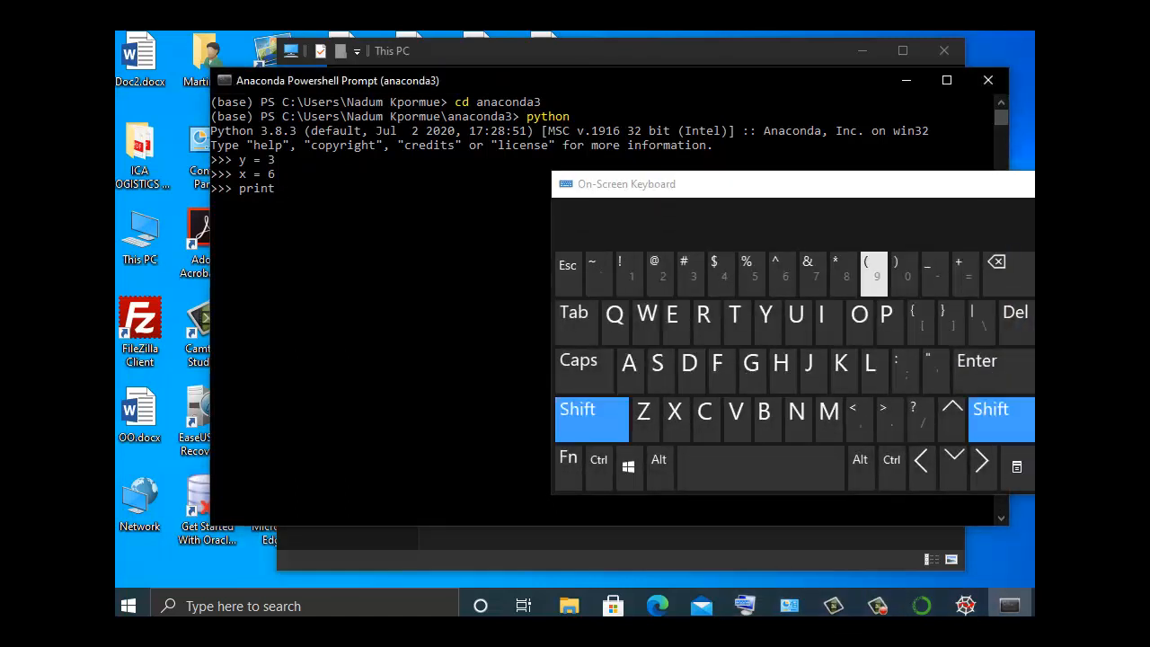
pyautogui.click(877, 276)
pyautogui.click(591, 419)
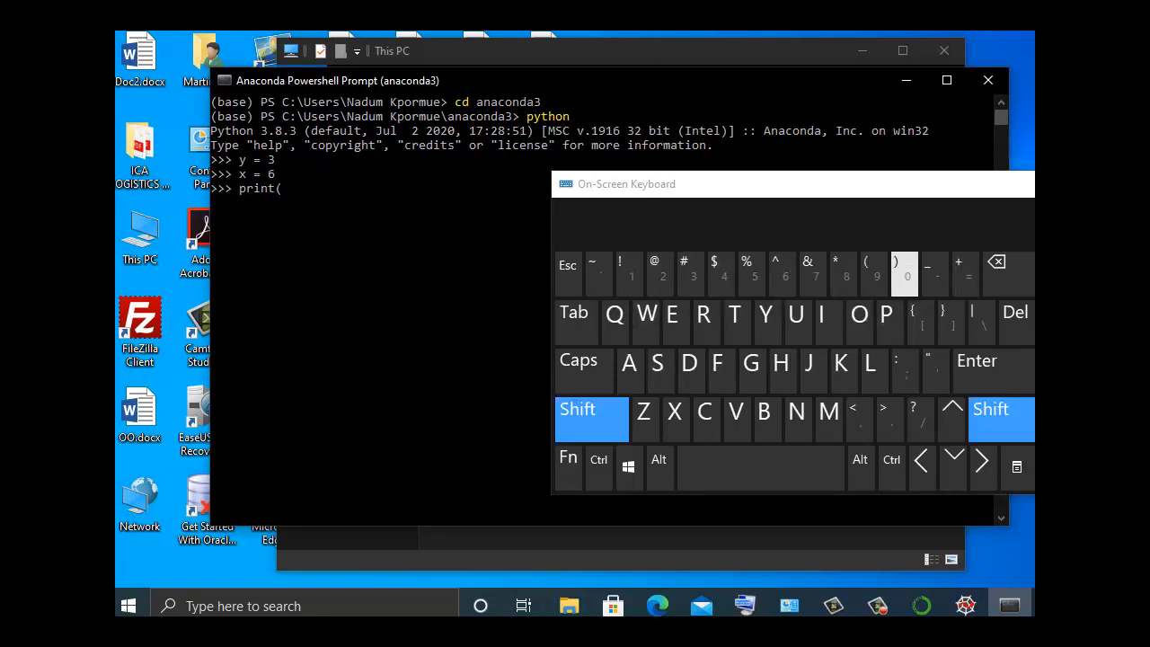
pyautogui.click(907, 277)
pyautogui.click(1033, 184)
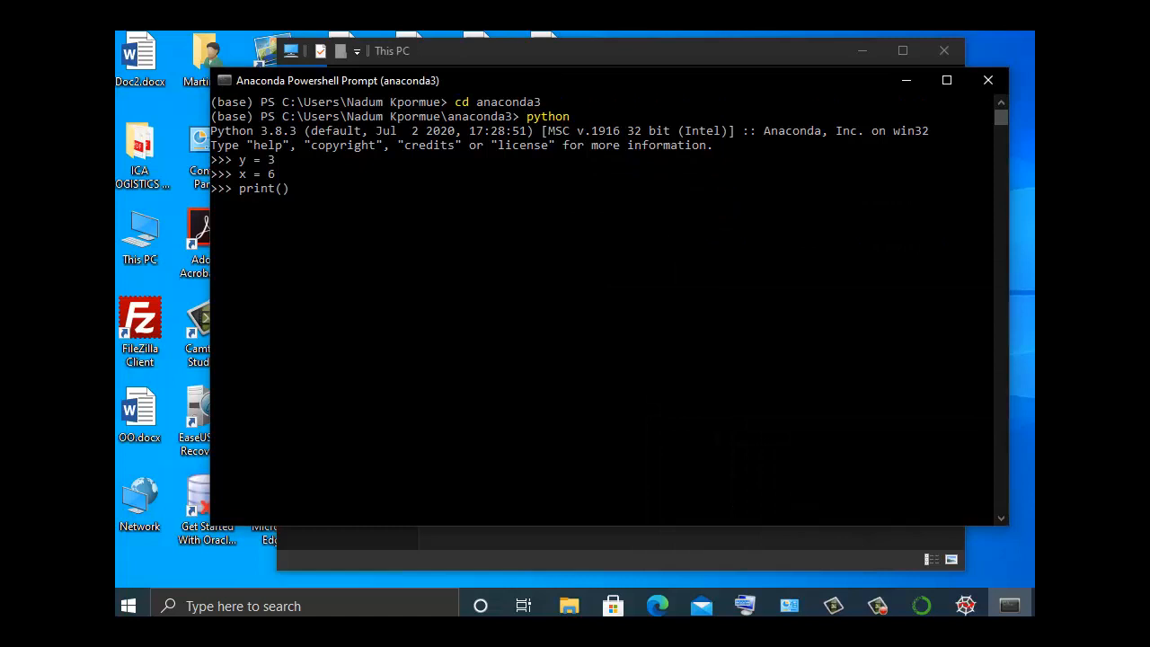
pyautogui.write('y+x')
pyautogui.press('Return')
# - Run print('result =',y+x) in the interpreter to output the sum with a label
pyautogui.write('print')
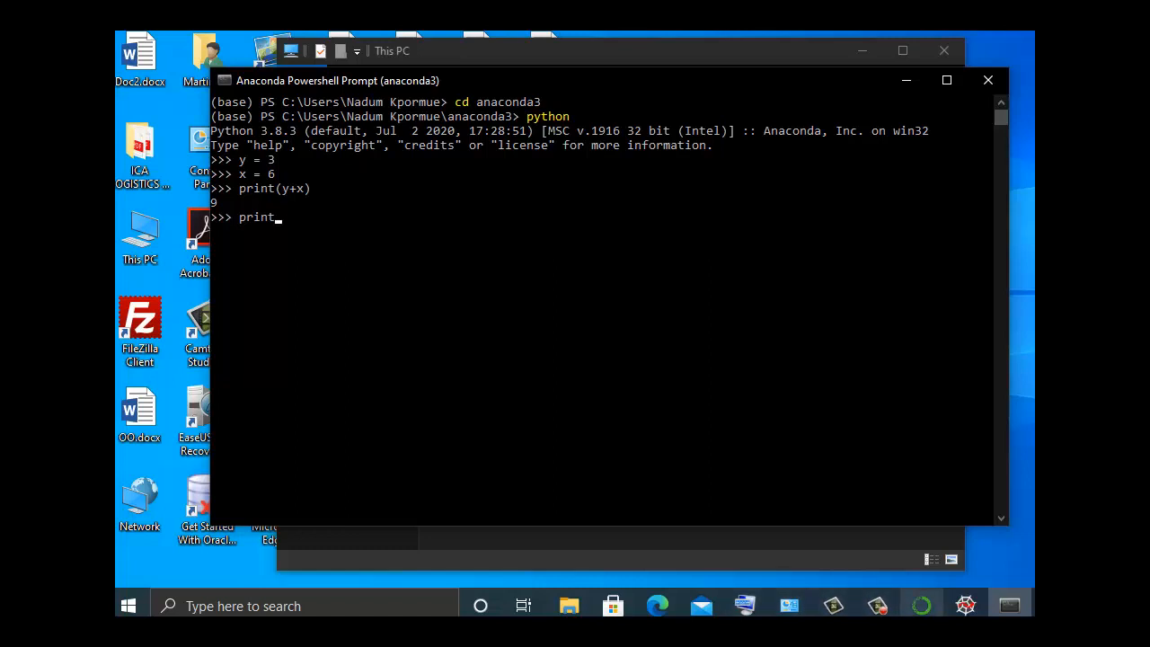
pyautogui.click(1009, 605)
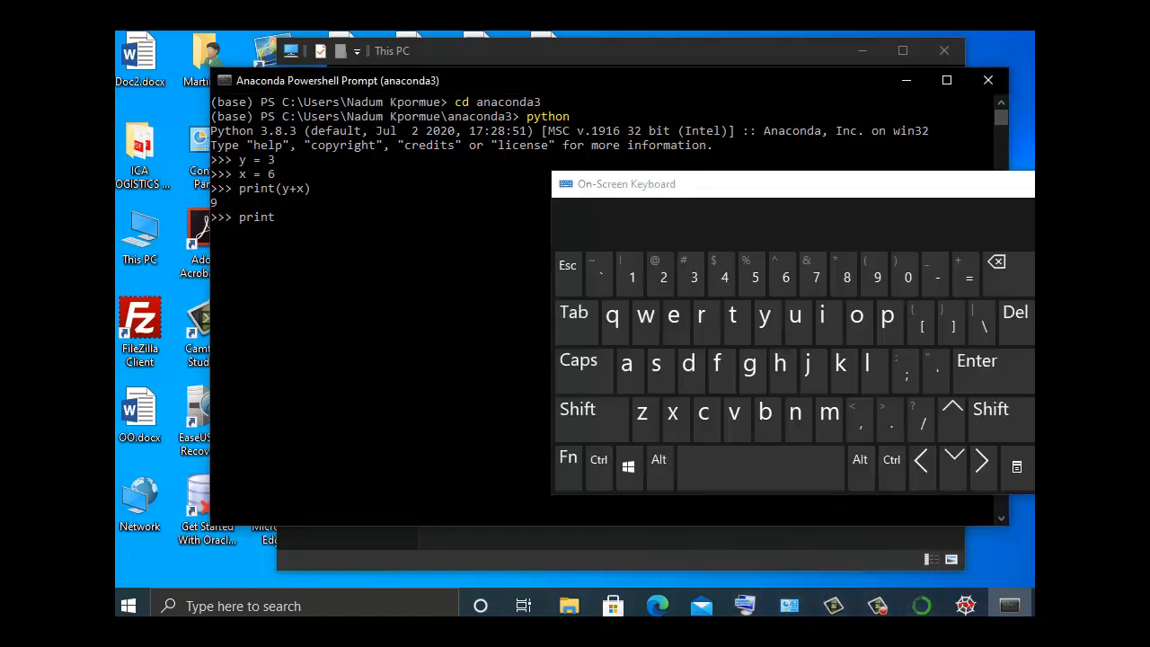
pyautogui.click(591, 419)
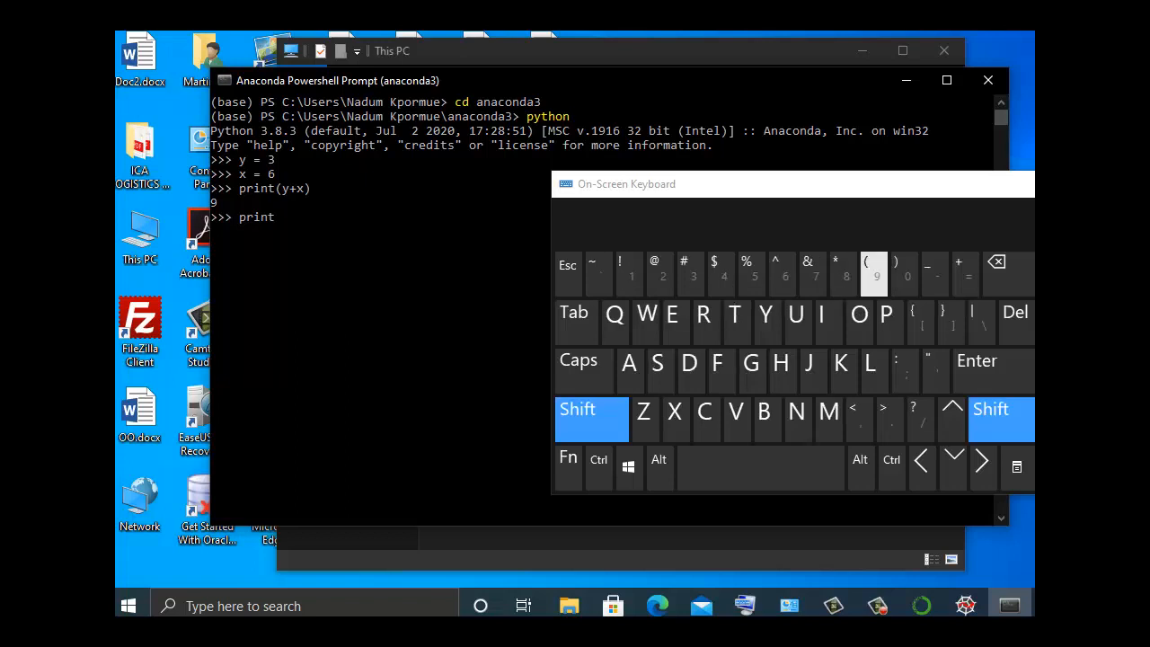
pyautogui.click(873, 274)
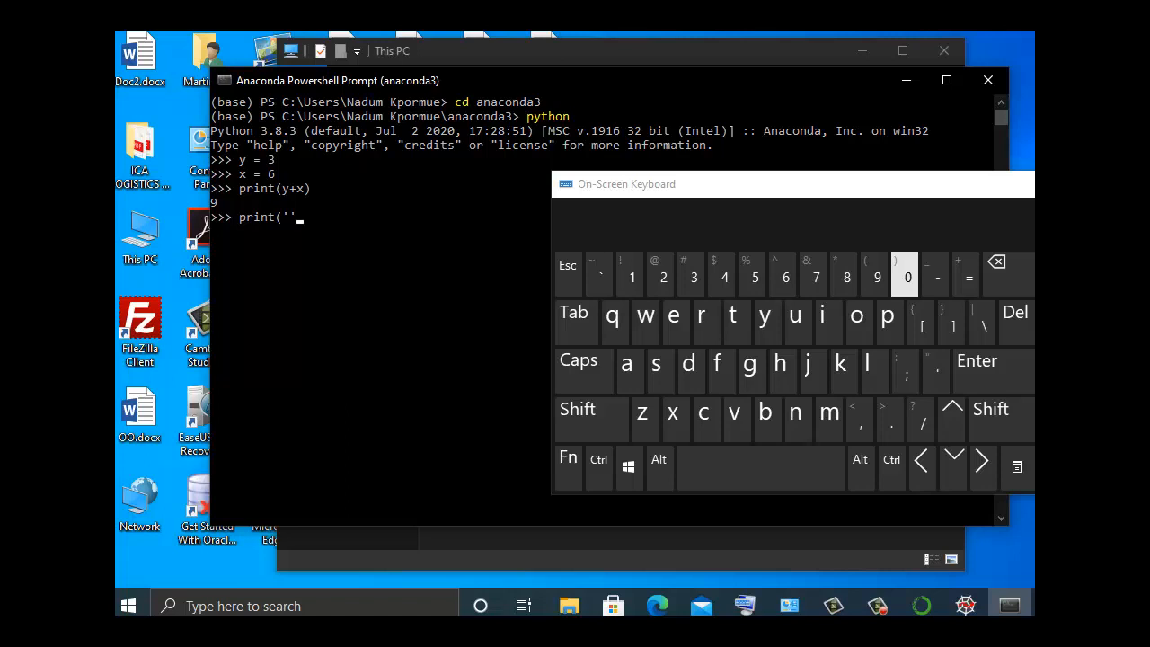
pyautogui.click(591, 419)
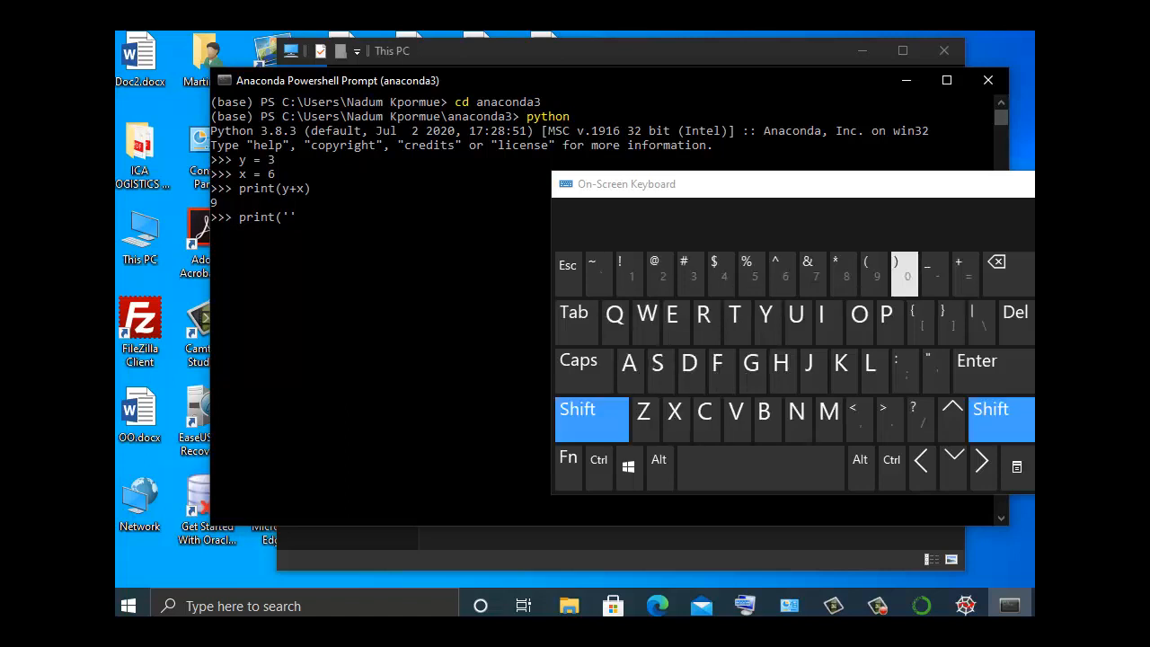
pyautogui.click(905, 274)
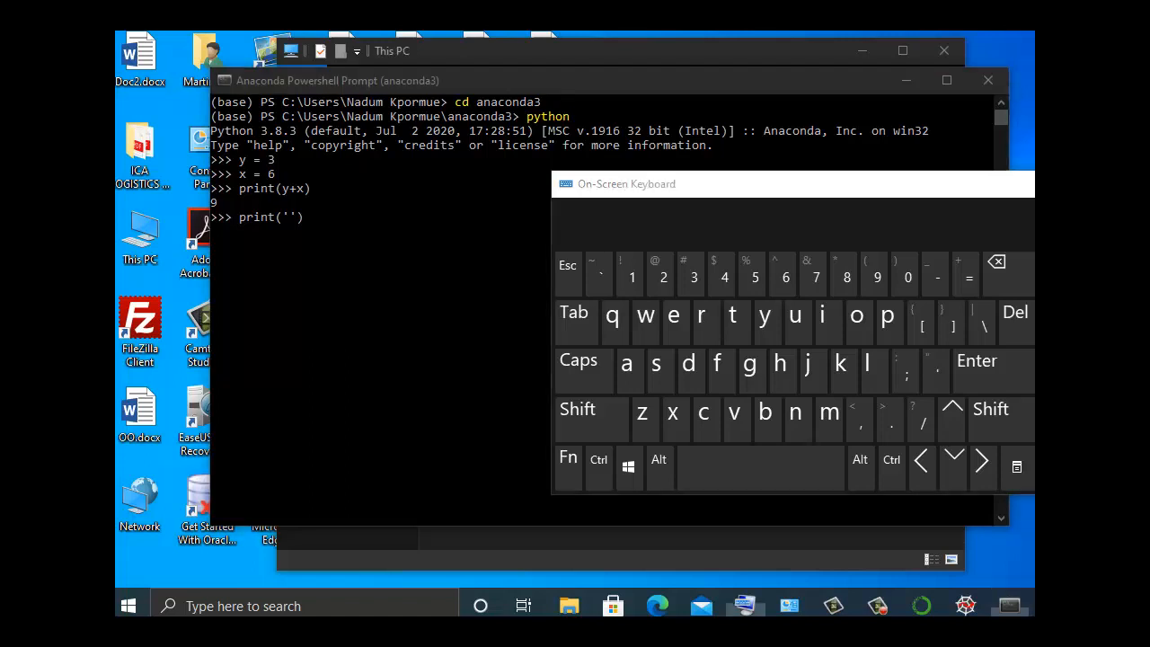
pyautogui.press('ctrl+super+o')
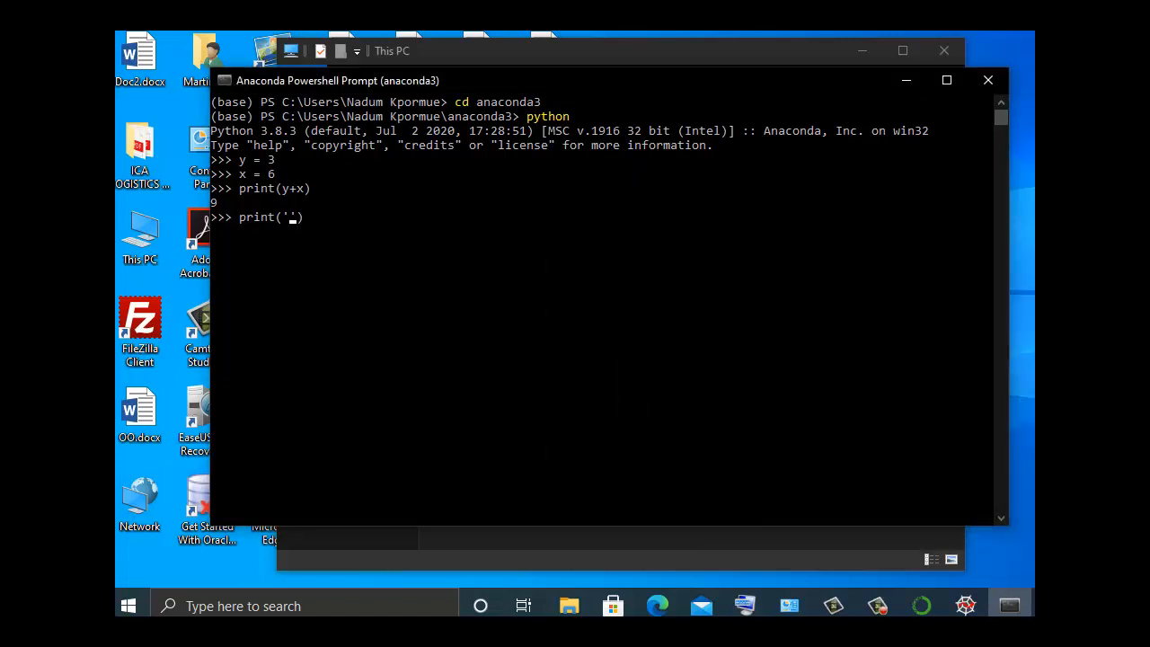
pyautogui.press('Left')
pyautogui.write("result =',y+y")
pyautogui.press('BackSpace')
pyautogui.write('x')
pyautogui.press('Return')
# - Minimize the prompt, browse drive C through Users and the current user's profile to the anaconda3 folder, and select its full path
pyautogui.click(906, 80)
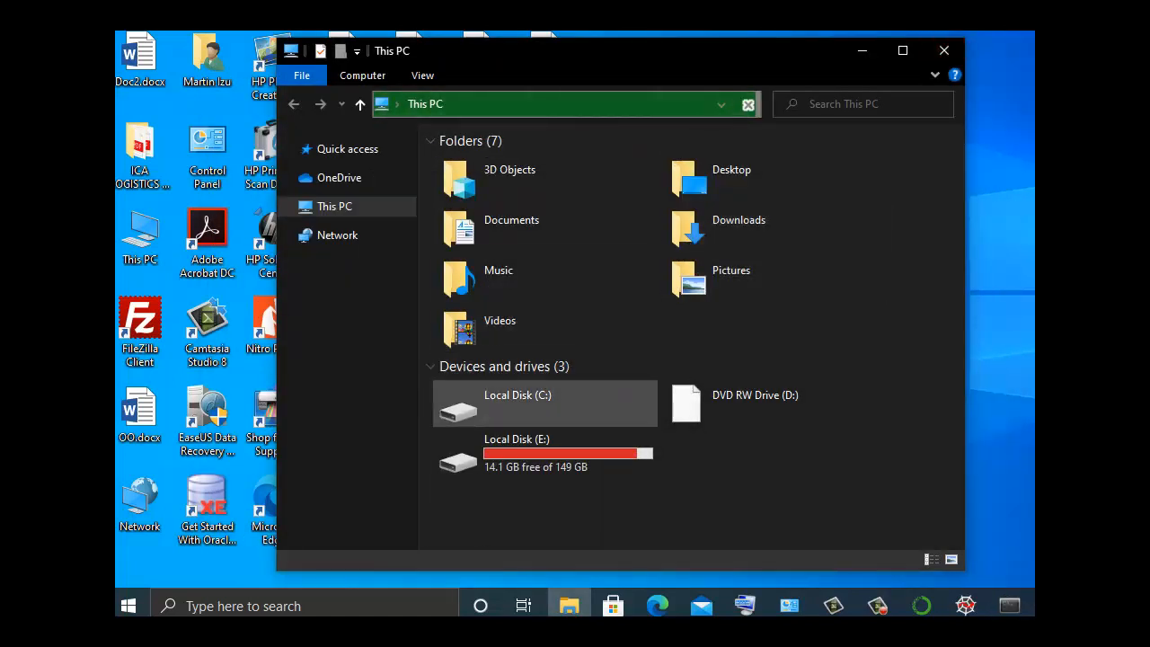
pyautogui.doubleClick(503, 404)
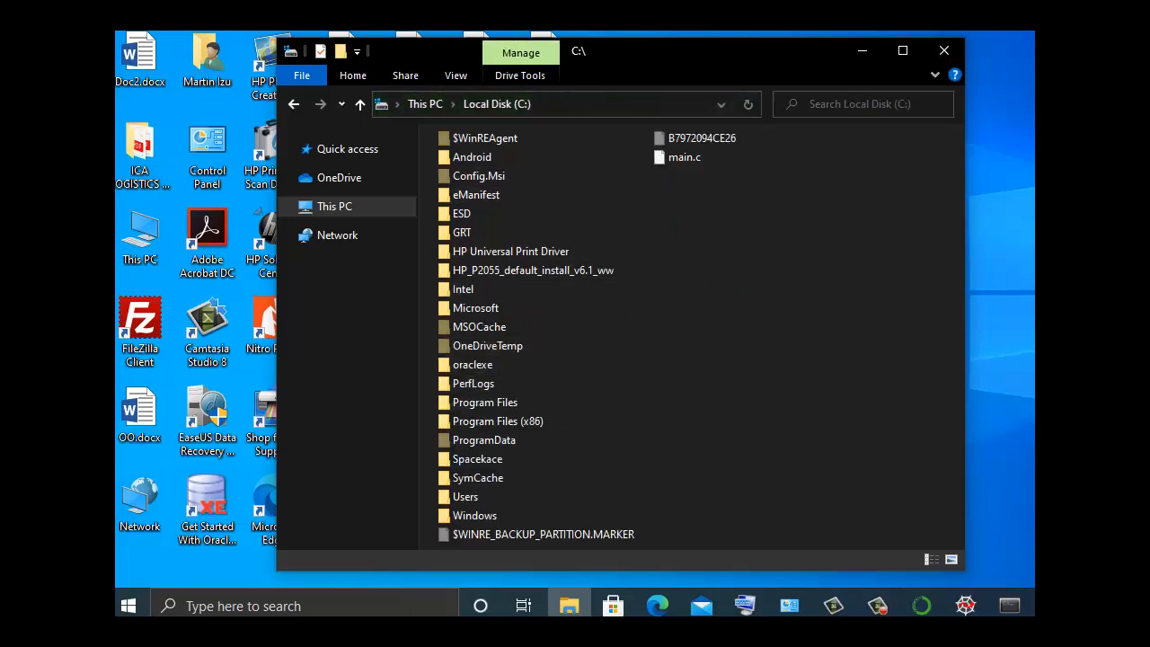
pyautogui.click(903, 51)
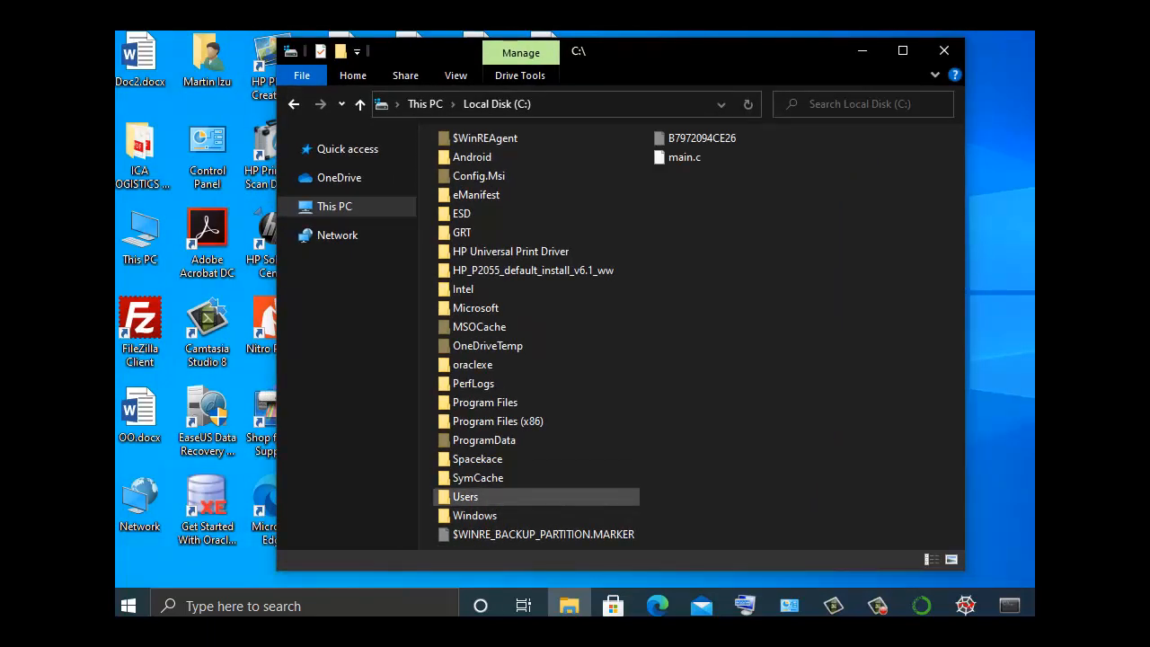
pyautogui.doubleClick(465, 496)
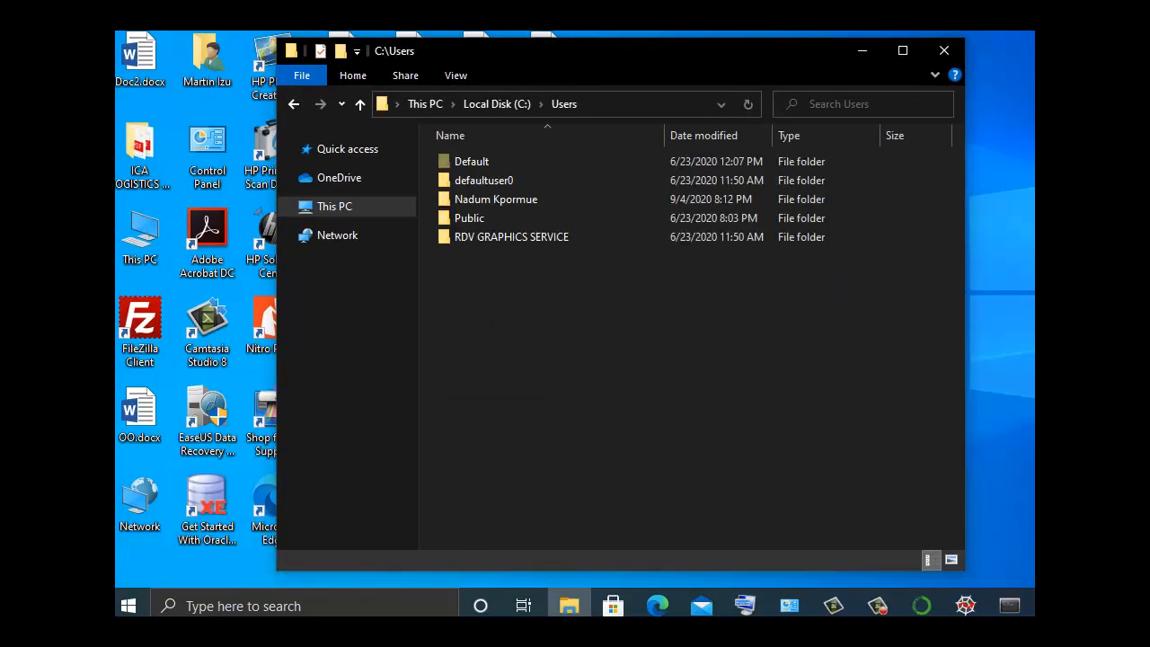
pyautogui.doubleClick(496, 199)
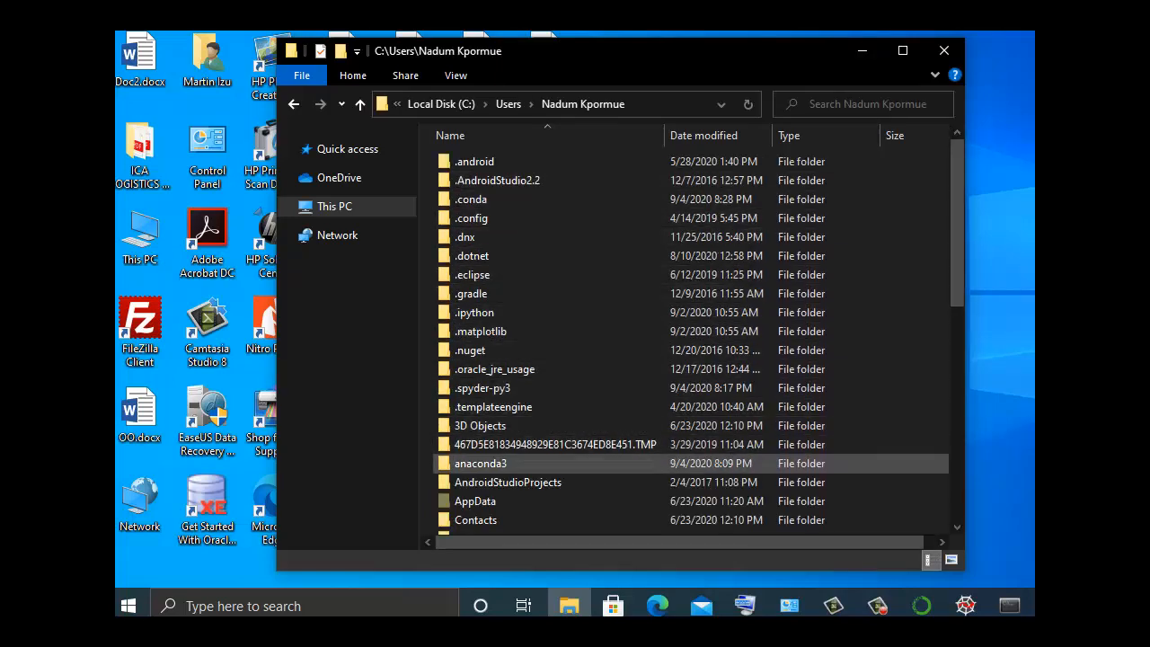
pyautogui.doubleClick(481, 462)
pyautogui.click(663, 104)
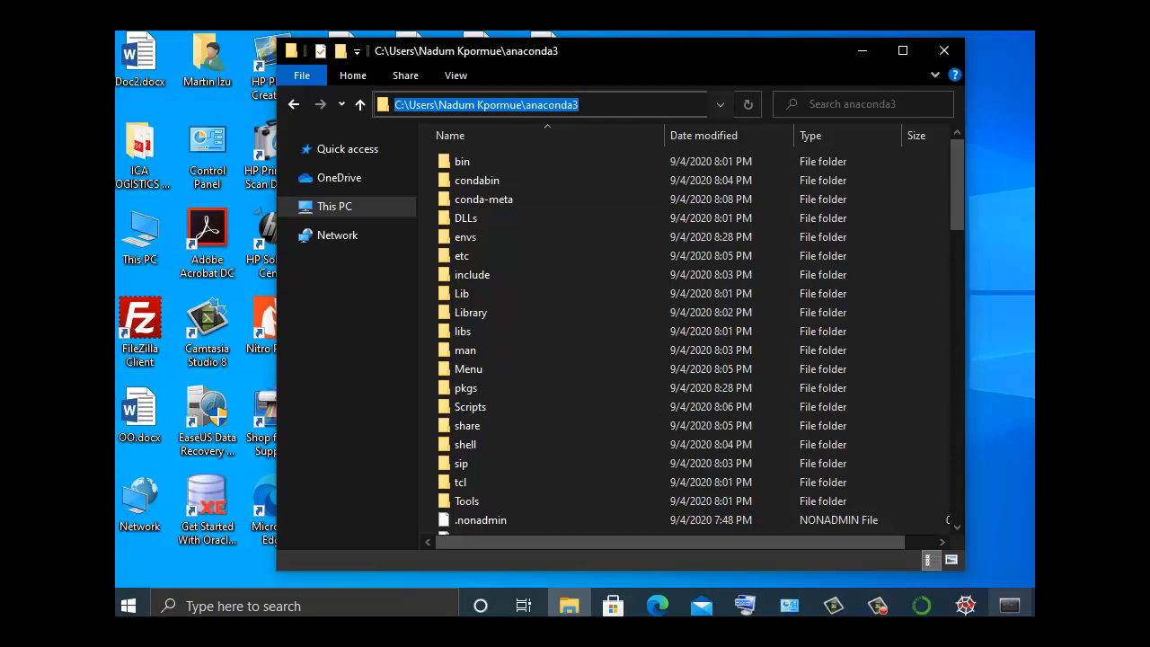
# - Return to the Anaconda Powershell Prompt and preview the running Anaconda Navigator and Spyder windows
pyautogui.click(1010, 606)
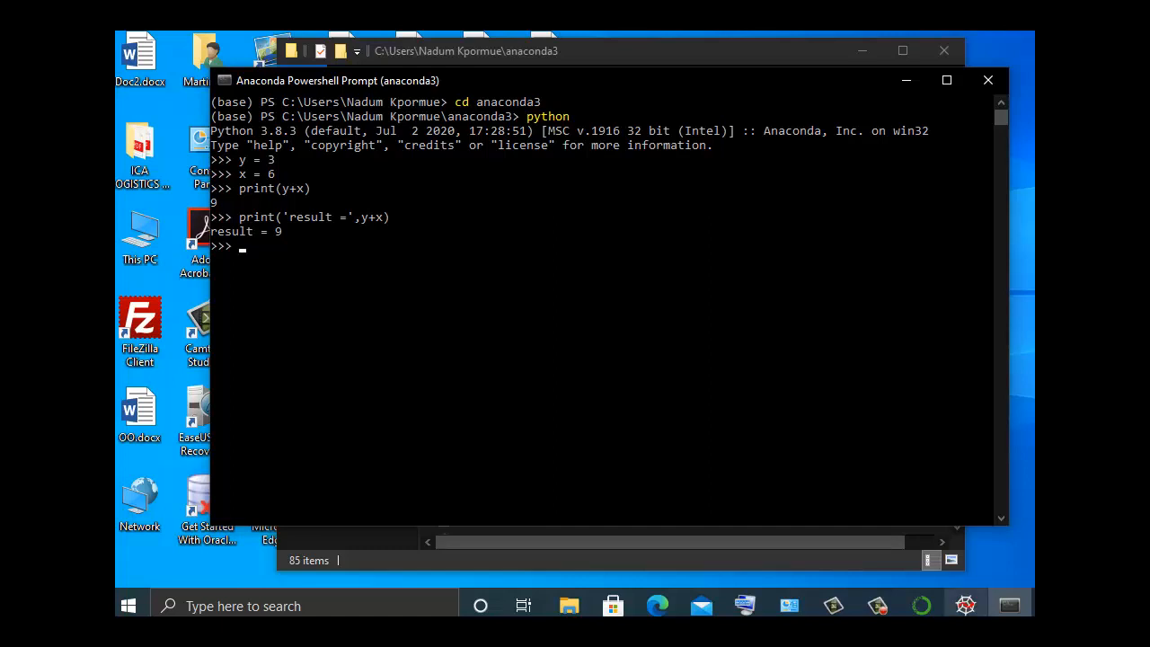
pyautogui.moveTo(920, 605)
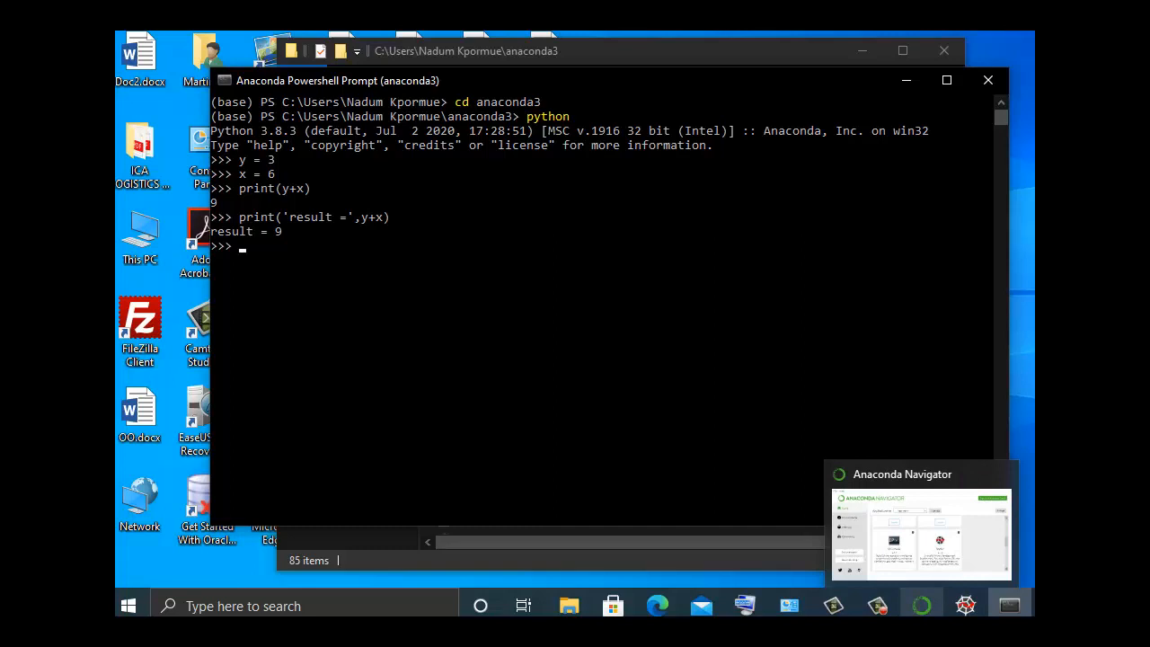
pyautogui.moveTo(964, 606)
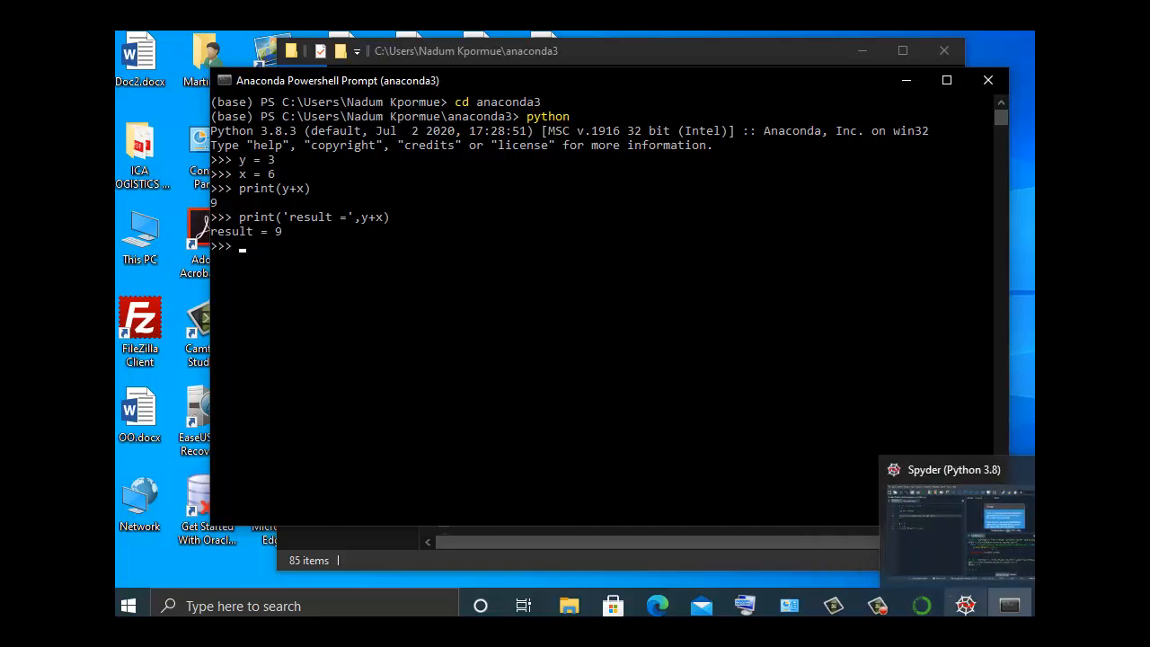